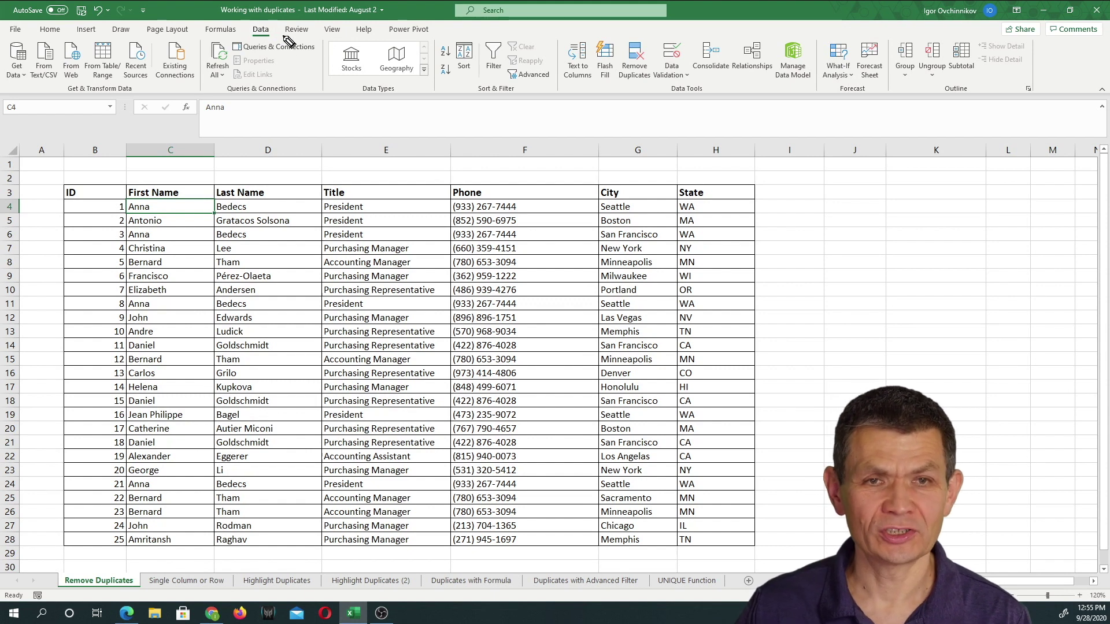
mouse_move(264, 22)
left_mouse_down()
mouse_move(288, 43)
mouse_move(295, 28)
left_mouse_up()
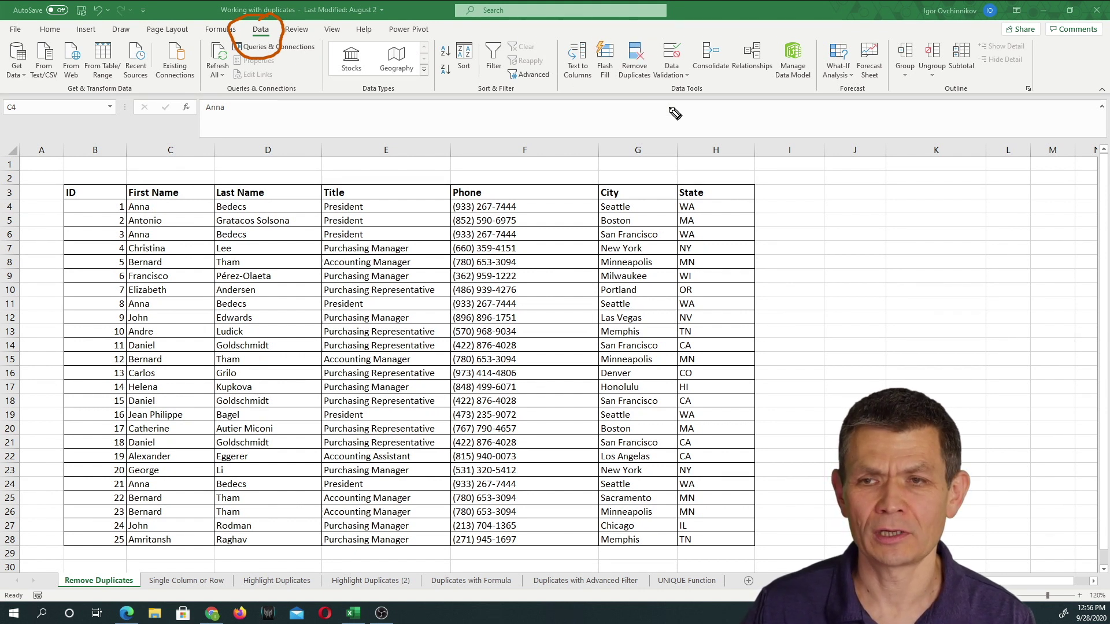
left_click_drag(664, 100, 719, 104)
mouse_move(660, 27)
left_mouse_down()
mouse_move(634, 26)
mouse_move(650, 95)
mouse_move(663, 24)
left_mouse_up()
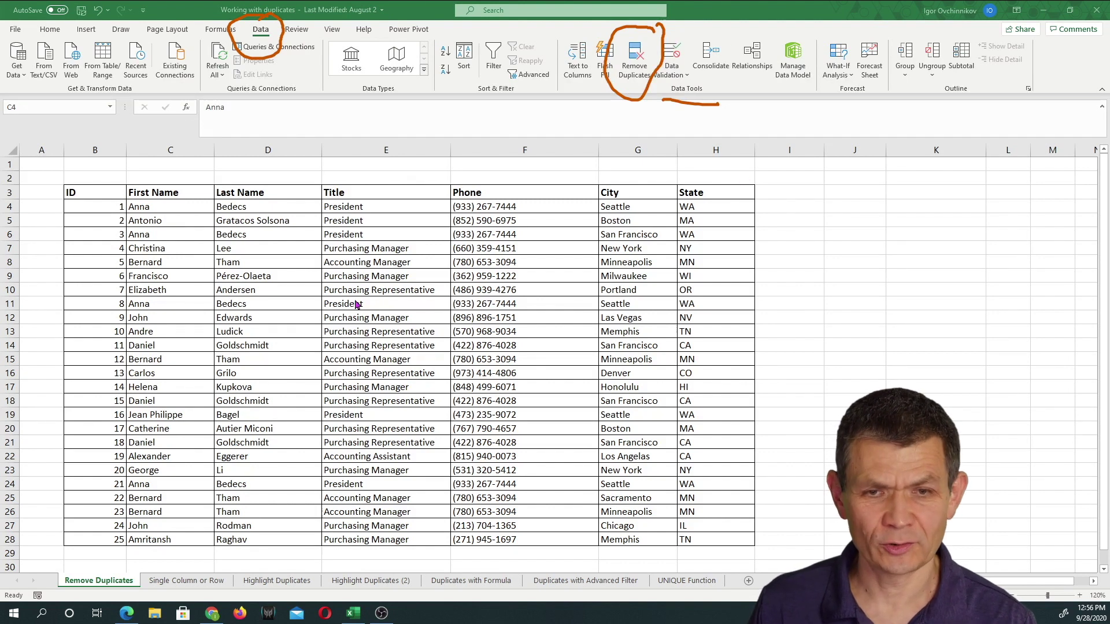
Try to remove duplicate rows from the contact table by comparing all columns, including ID
left_click(362, 278)
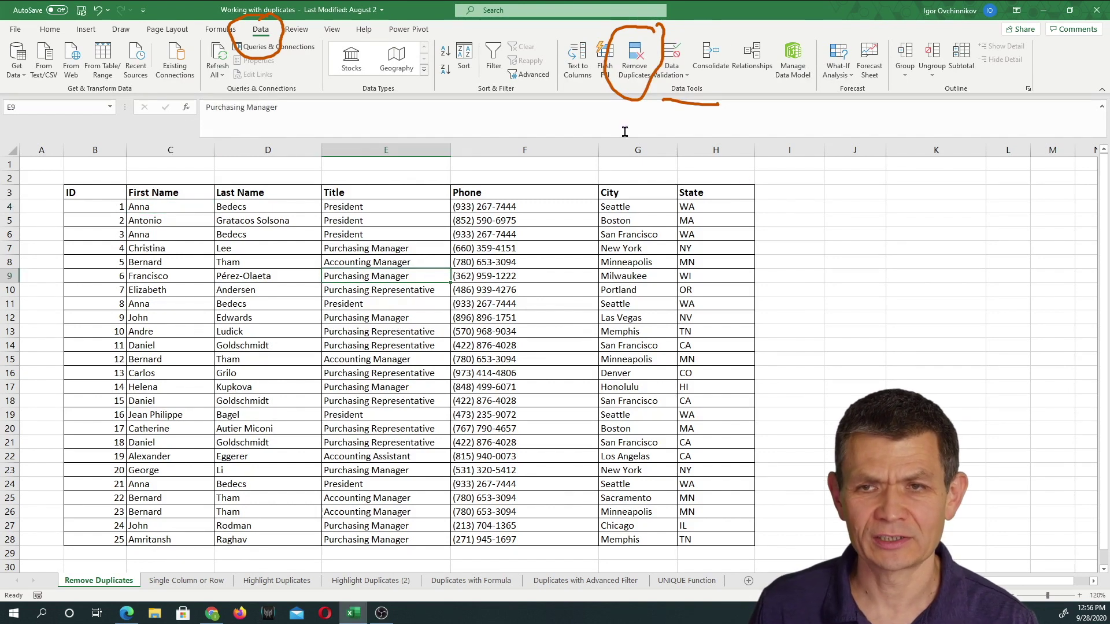
left_click(639, 65)
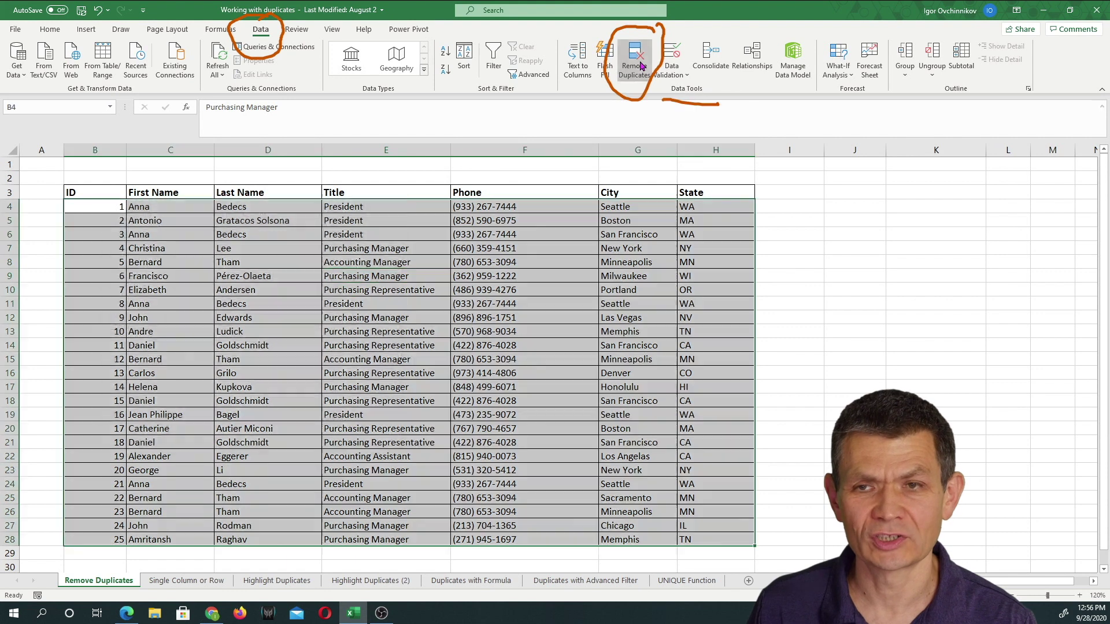
left_click_drag(332, 199, 650, 230)
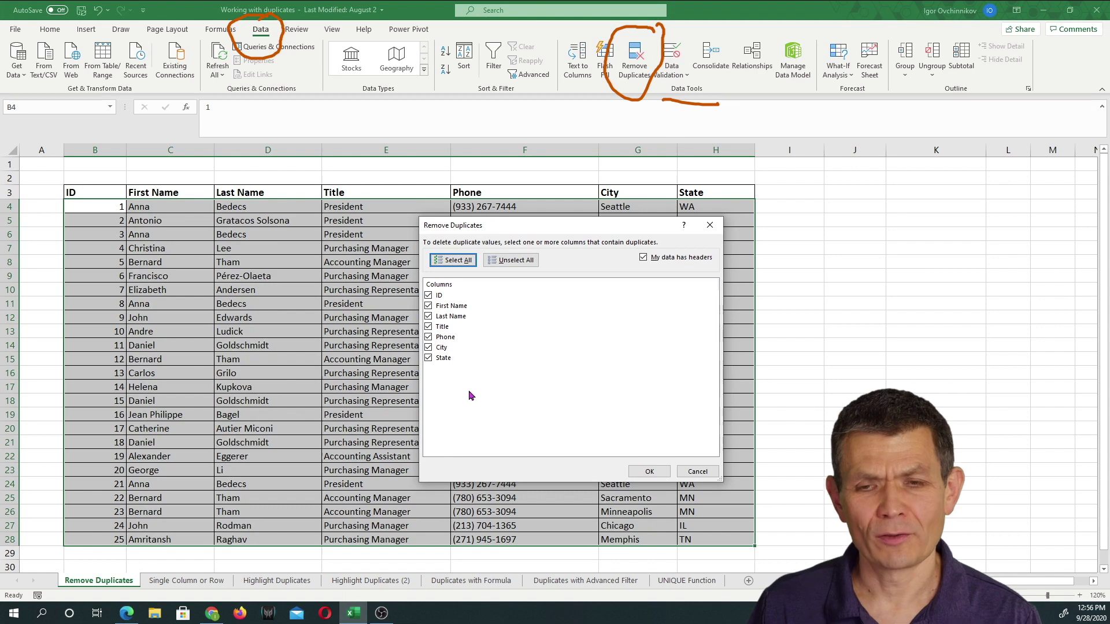
left_click(646, 472)
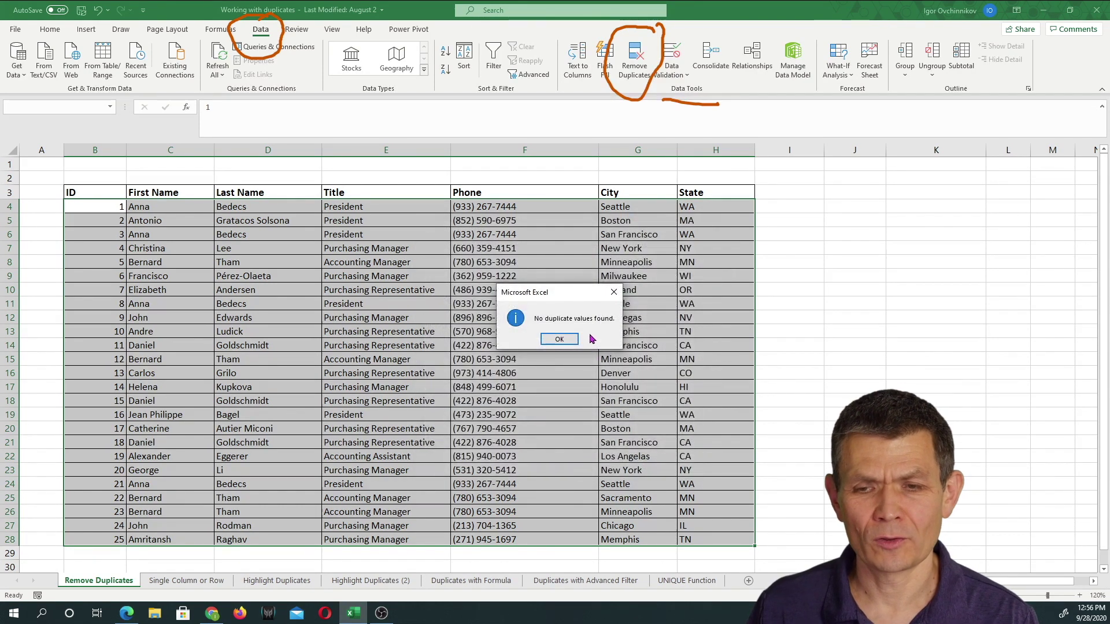
left_click(559, 340)
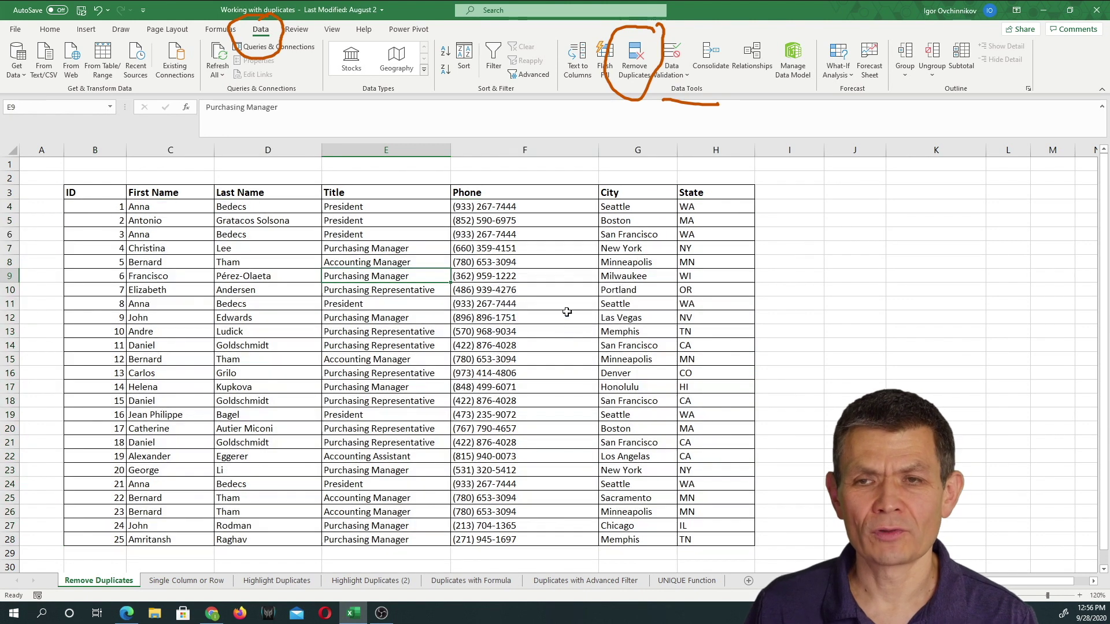
Remove duplicate rows from the contact table, comparing every column except ID
left_click(633, 55)
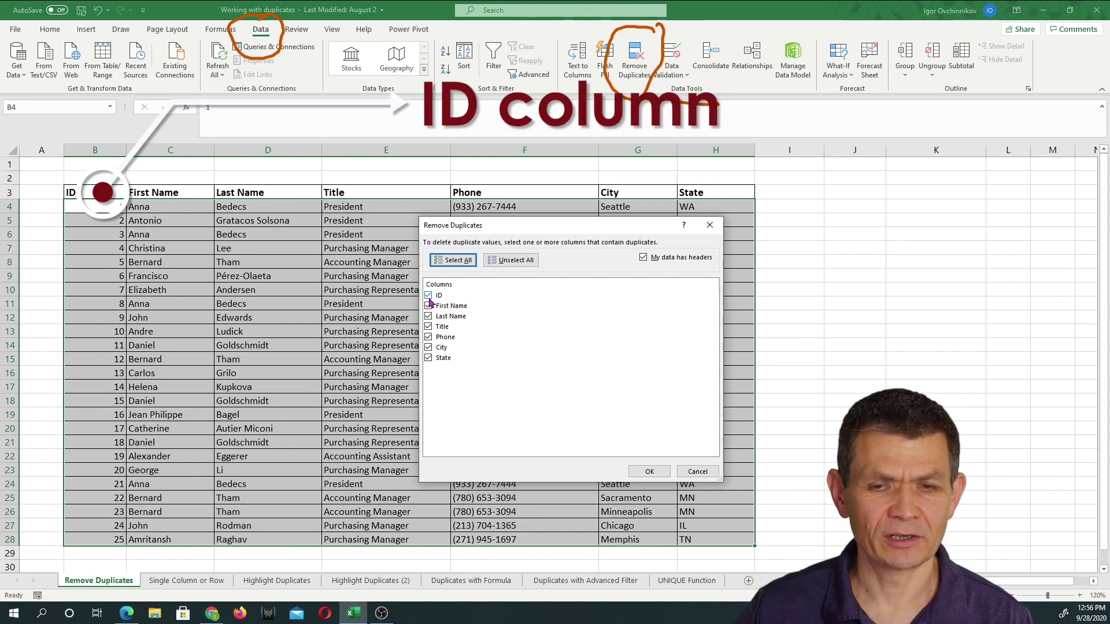
mouse_move(55, 211)
left_mouse_down()
mouse_move(76, 207)
mouse_move(82, 232)
left_mouse_up()
left_click_drag(58, 270, 96, 267)
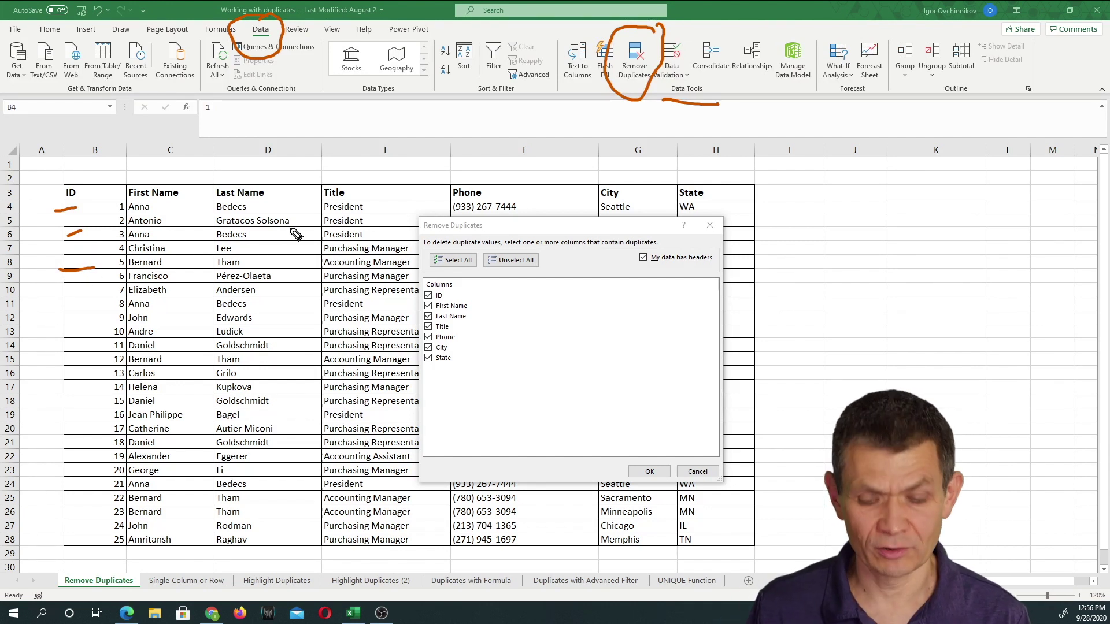
left_click(428, 296)
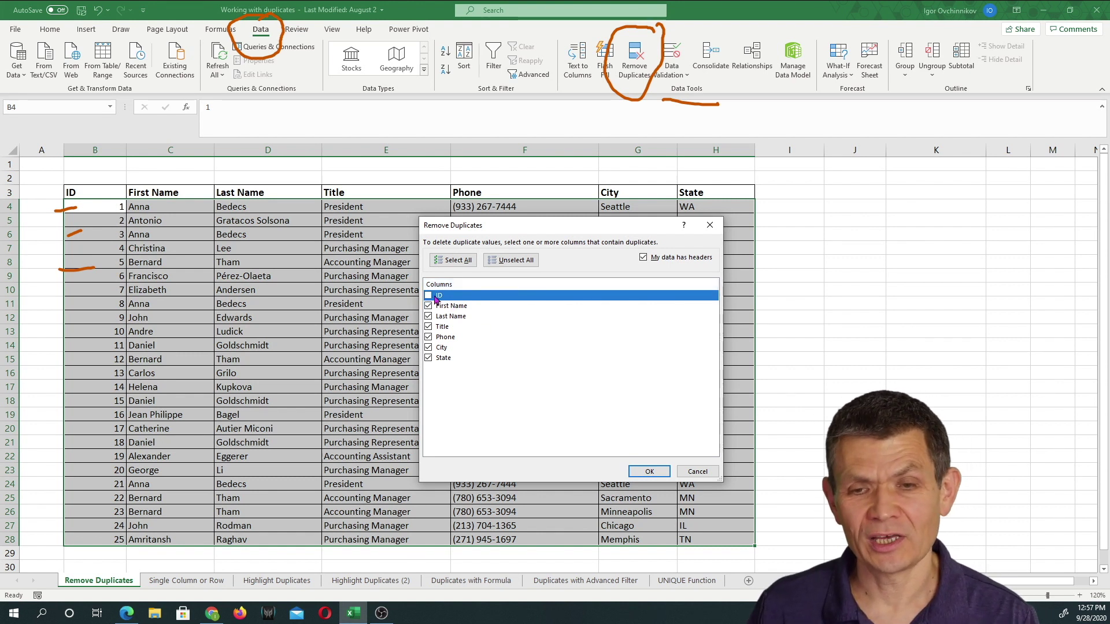
left_click(650, 472)
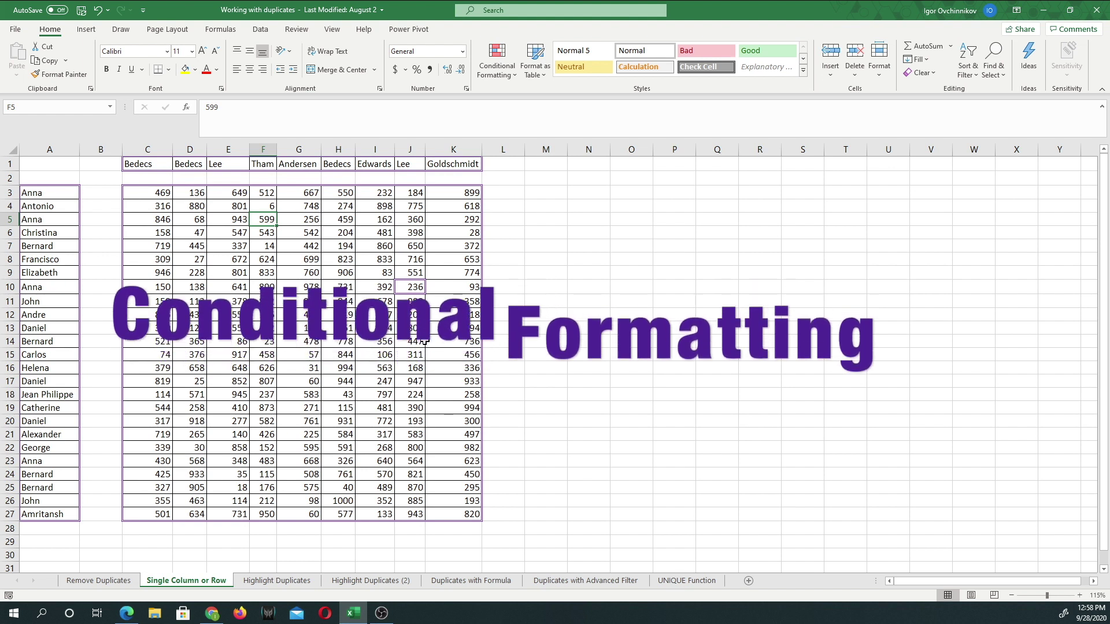
key("Down")
key("Down")
key("Right")
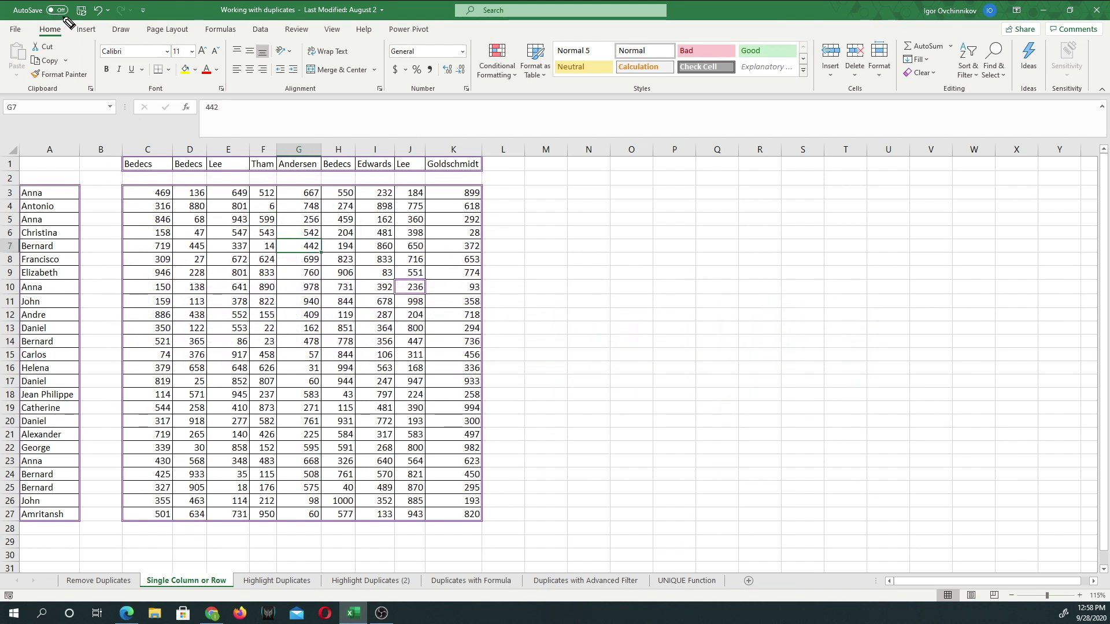
mouse_move(63, 13)
left_mouse_down()
mouse_move(29, 48)
mouse_move(81, 28)
left_mouse_up()
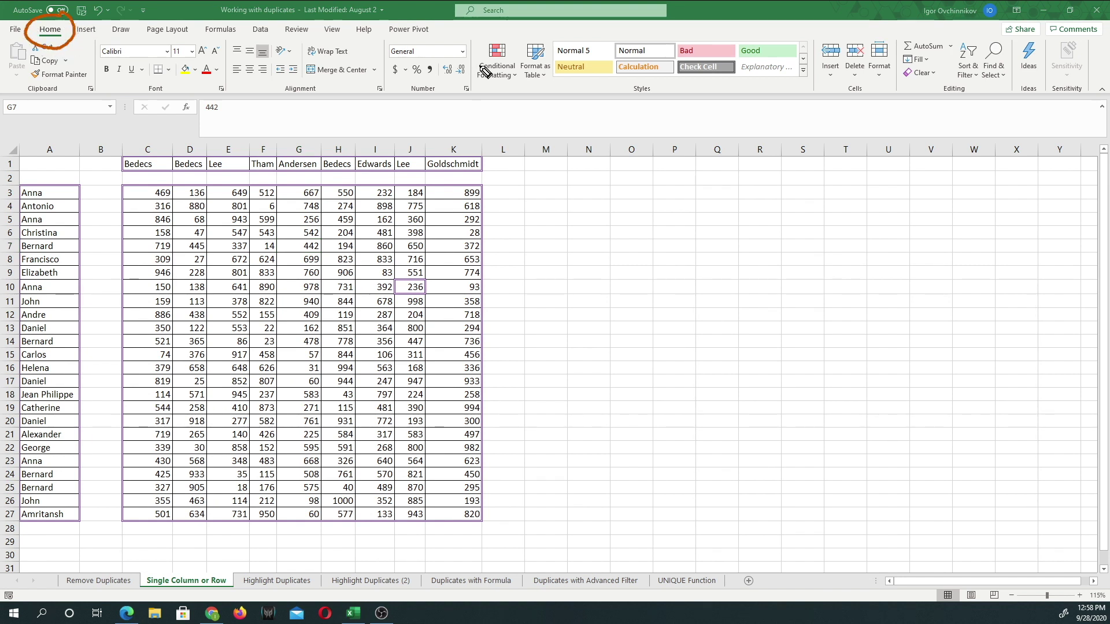
mouse_move(519, 33)
left_mouse_down()
mouse_move(501, 33)
mouse_move(490, 96)
mouse_move(520, 33)
left_mouse_up()
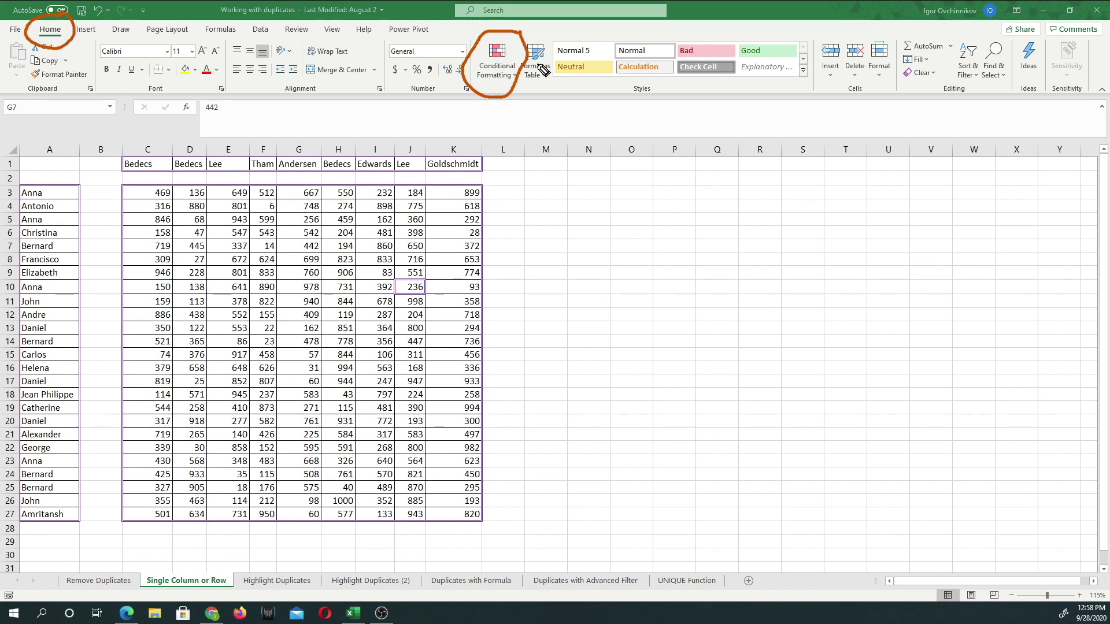
left_click_drag(622, 99, 673, 104)
key("Escape")
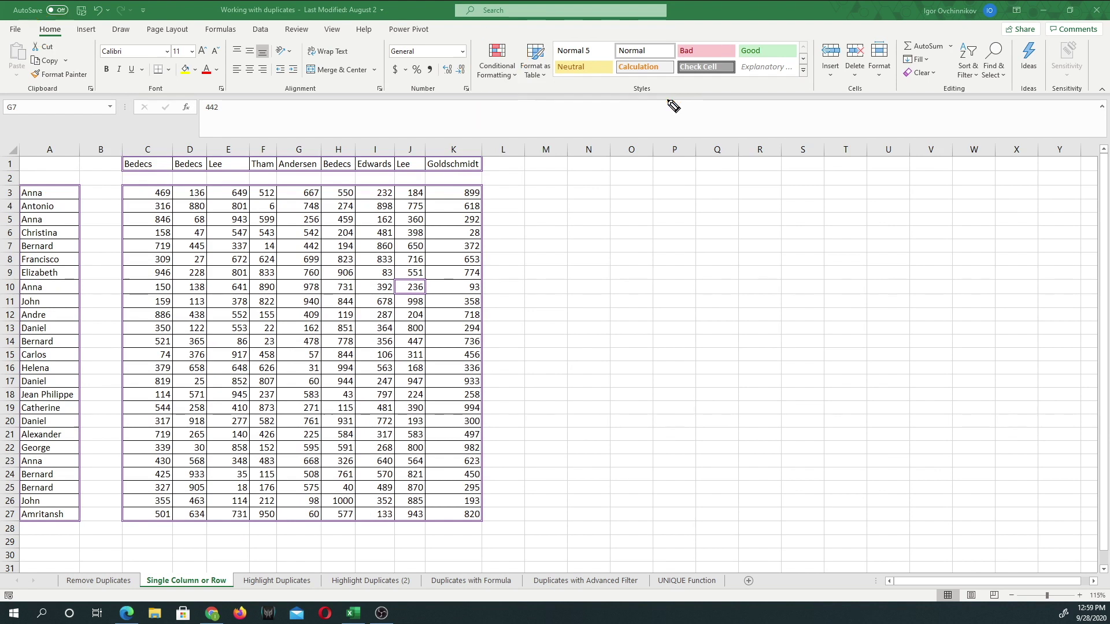
Highlight duplicate values in the first-name column A3:A27 with Light Red Fill with Dark Red Text
left_click_drag(49, 192, 47, 514)
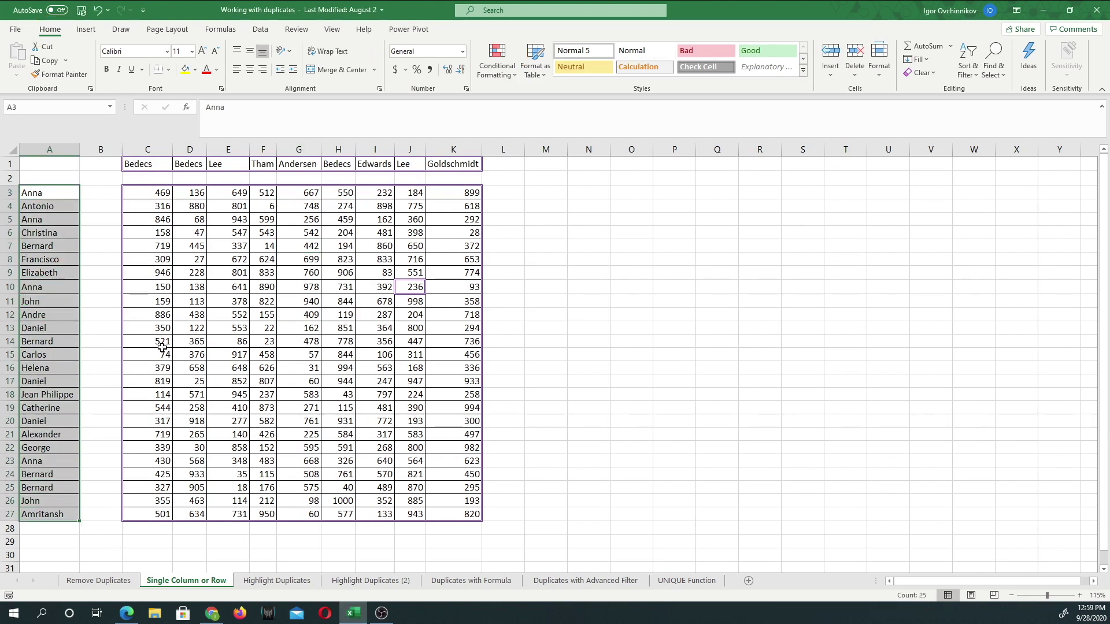
left_click(490, 75)
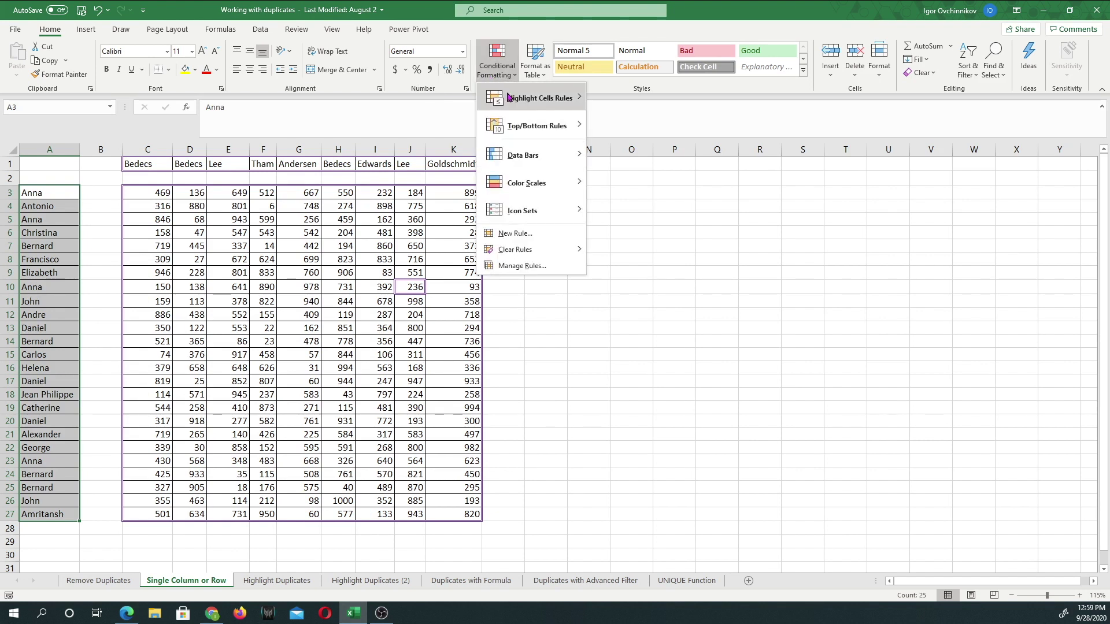
mouse_move(537, 99)
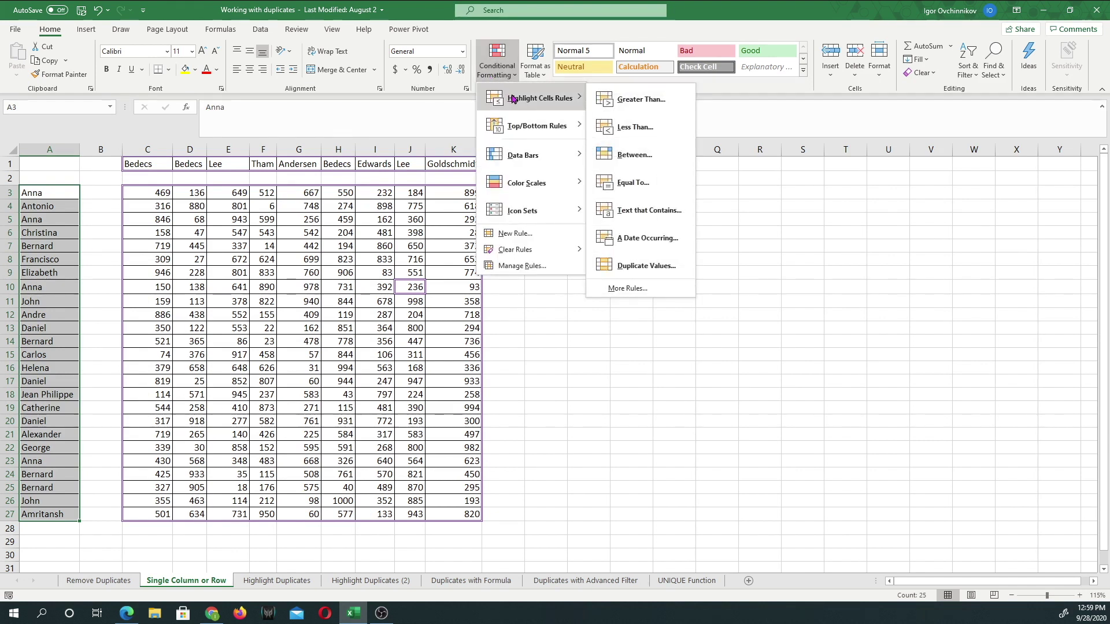
left_click(660, 266)
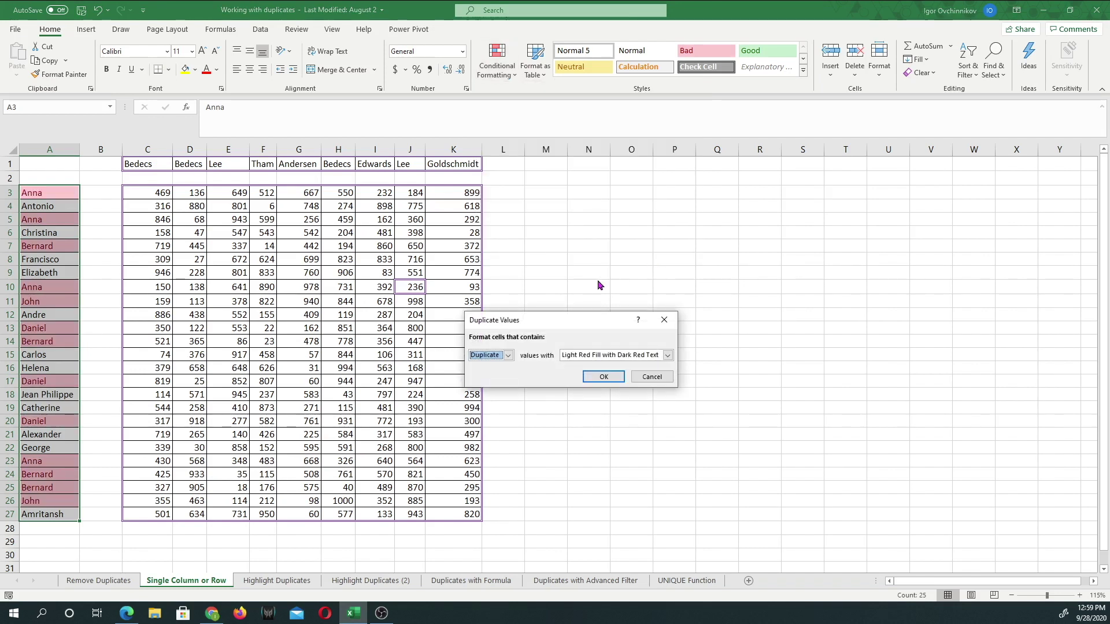
left_click_drag(578, 319, 549, 241)
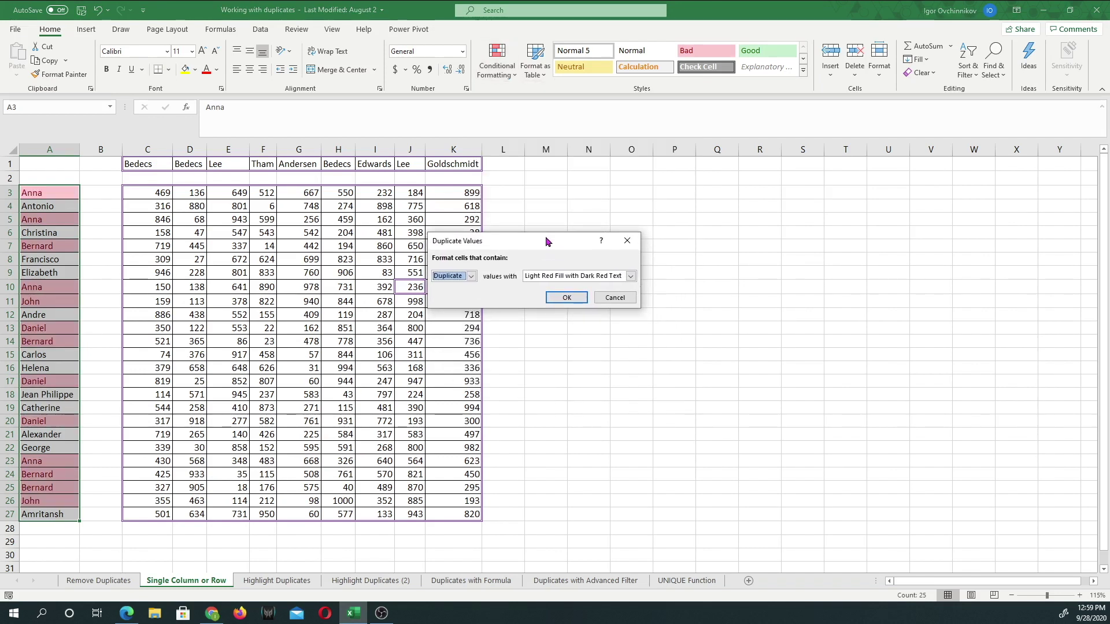
left_click(471, 276)
left_click(471, 295)
left_click(471, 276)
left_click(457, 285)
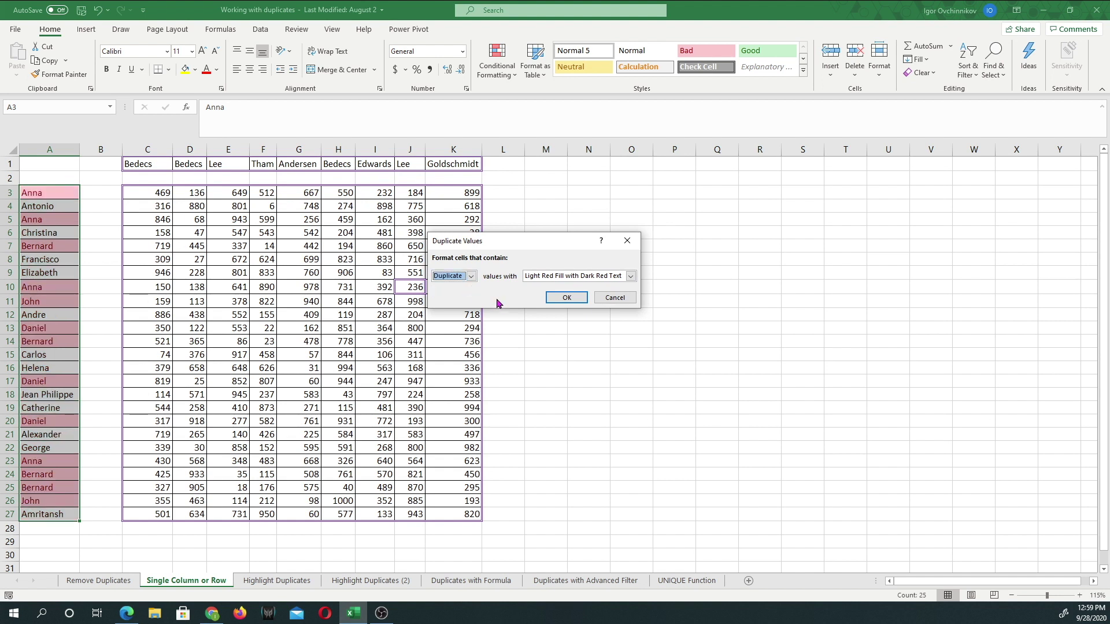
left_click(559, 299)
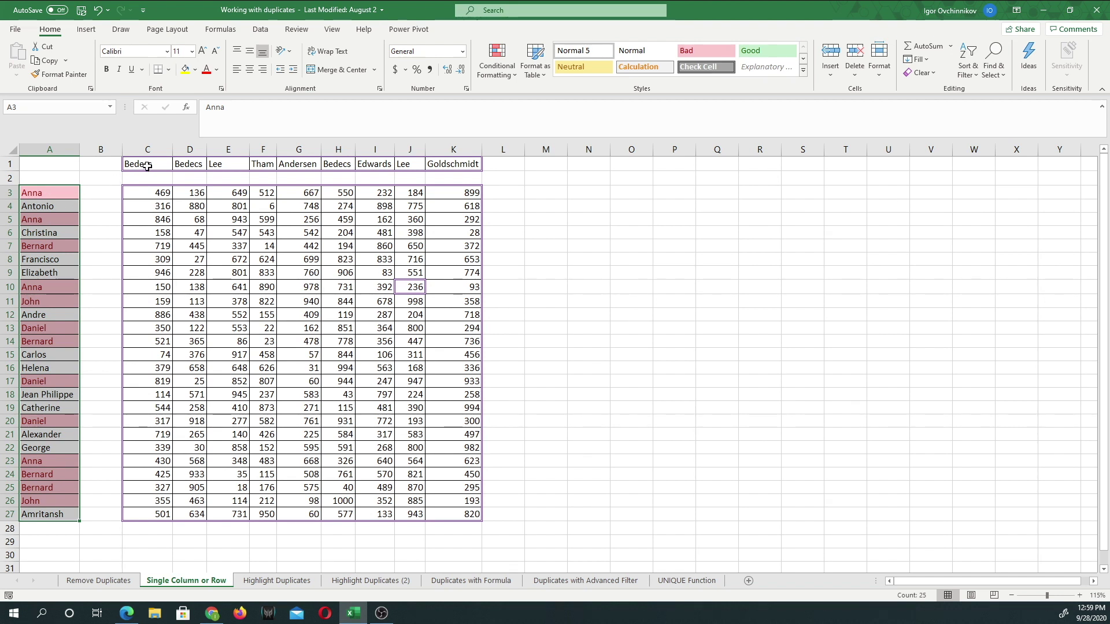
Highlight duplicate values in the last-name row C1:K1 with Yellow Fill with Dark Yellow Text
left_click_drag(147, 166, 478, 170)
left_click(502, 73)
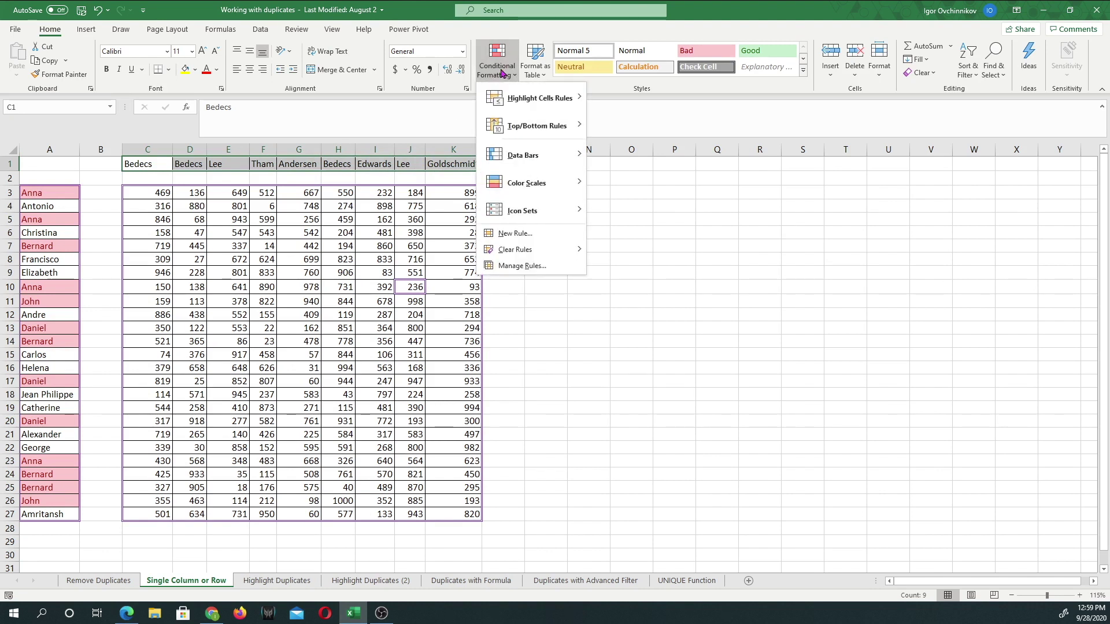
mouse_move(547, 103)
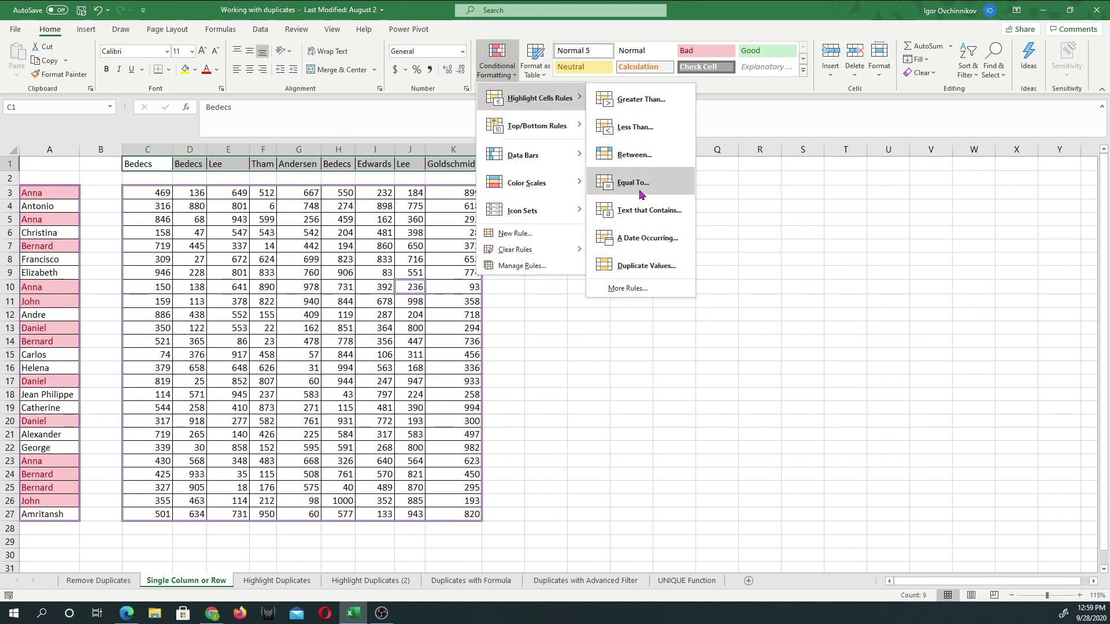
left_click(642, 266)
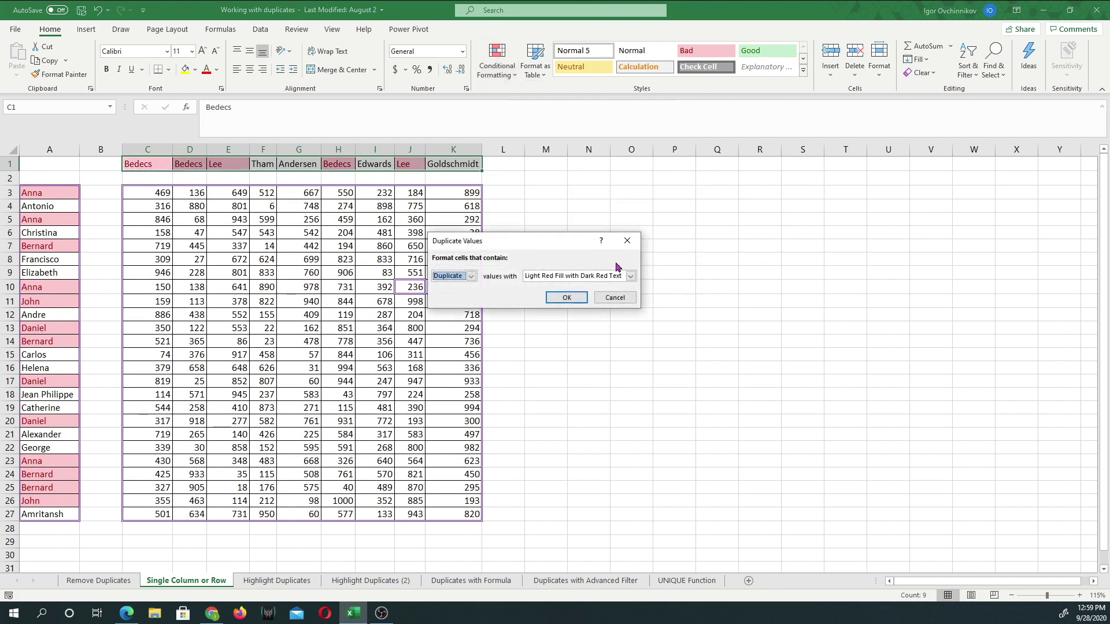
left_click(549, 278)
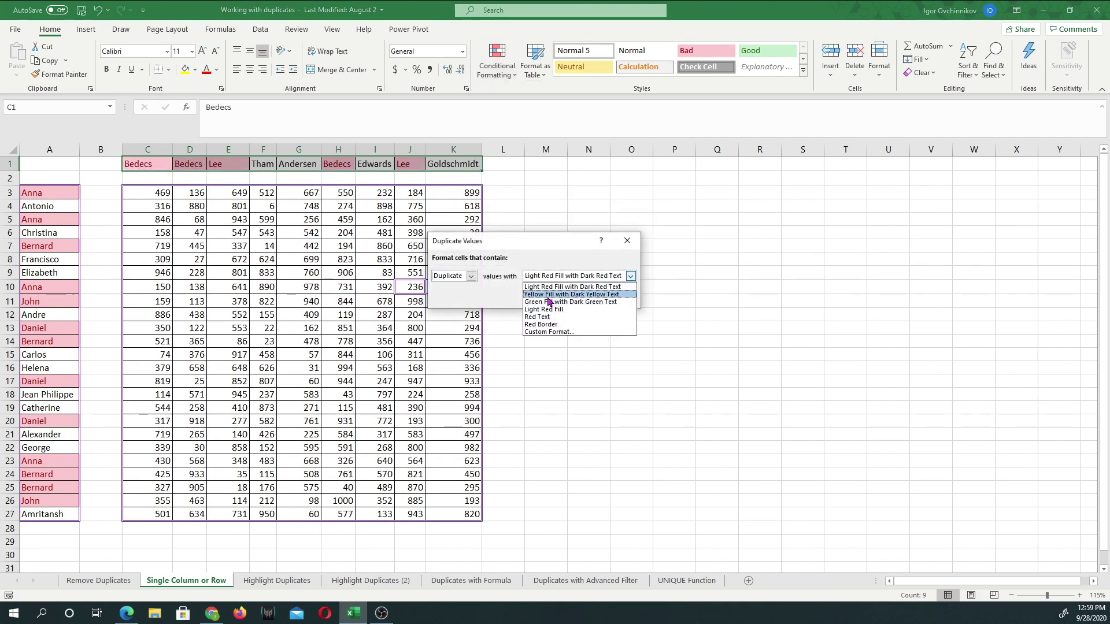
left_click(550, 294)
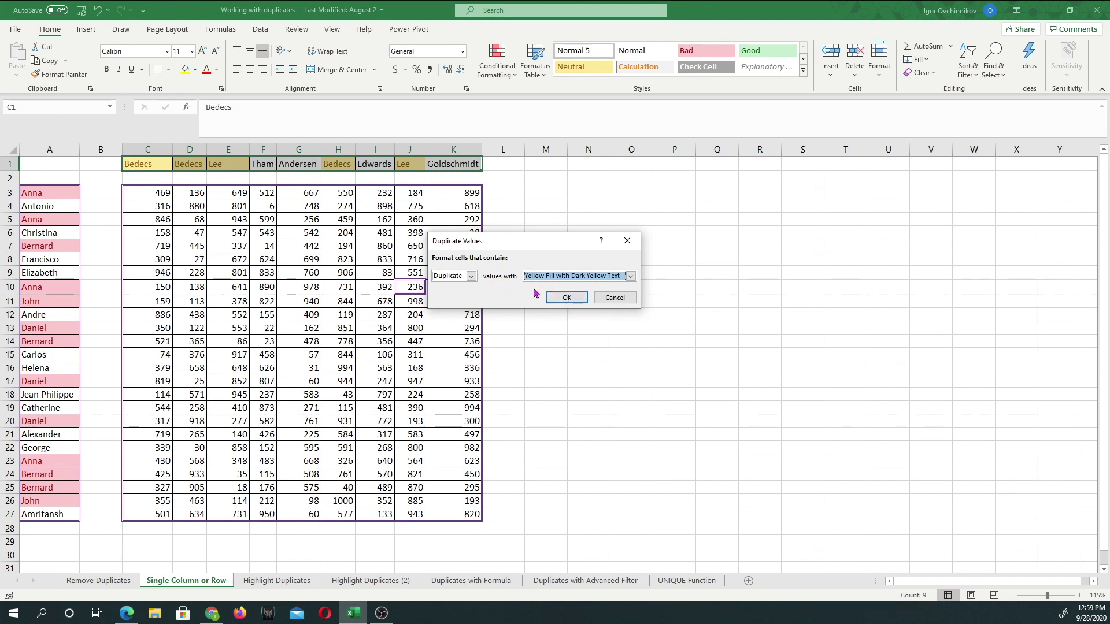
left_click(565, 298)
left_click(340, 282)
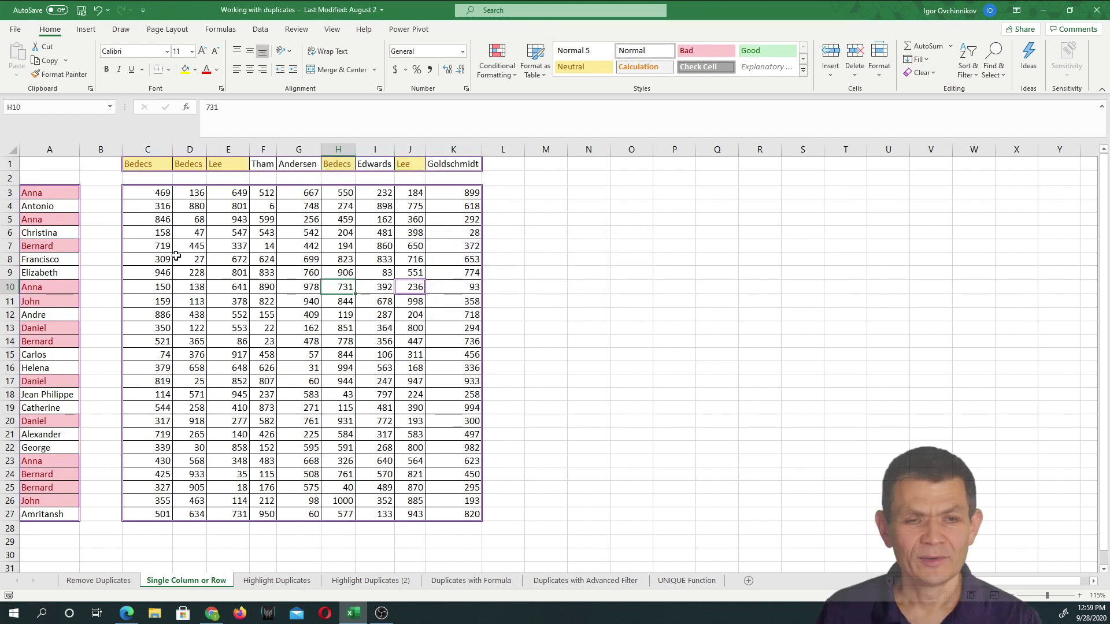
Highlight duplicate values in the number range C3:K27 with Green Fill with Dark Green Text
left_click_drag(130, 191, 466, 516)
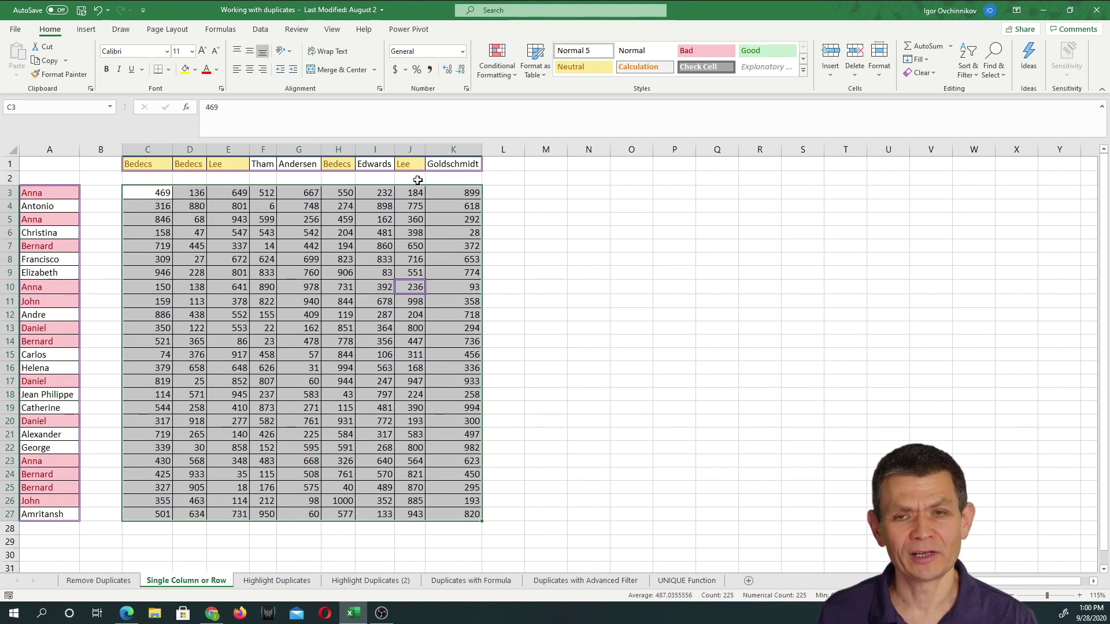
left_click(495, 77)
mouse_move(521, 98)
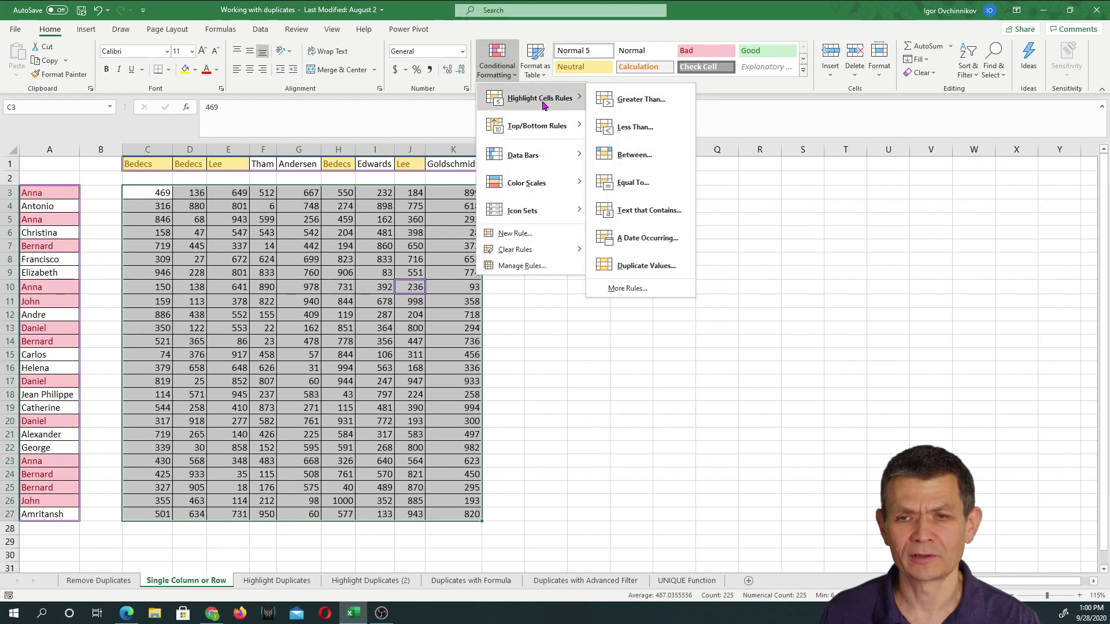
left_click(626, 266)
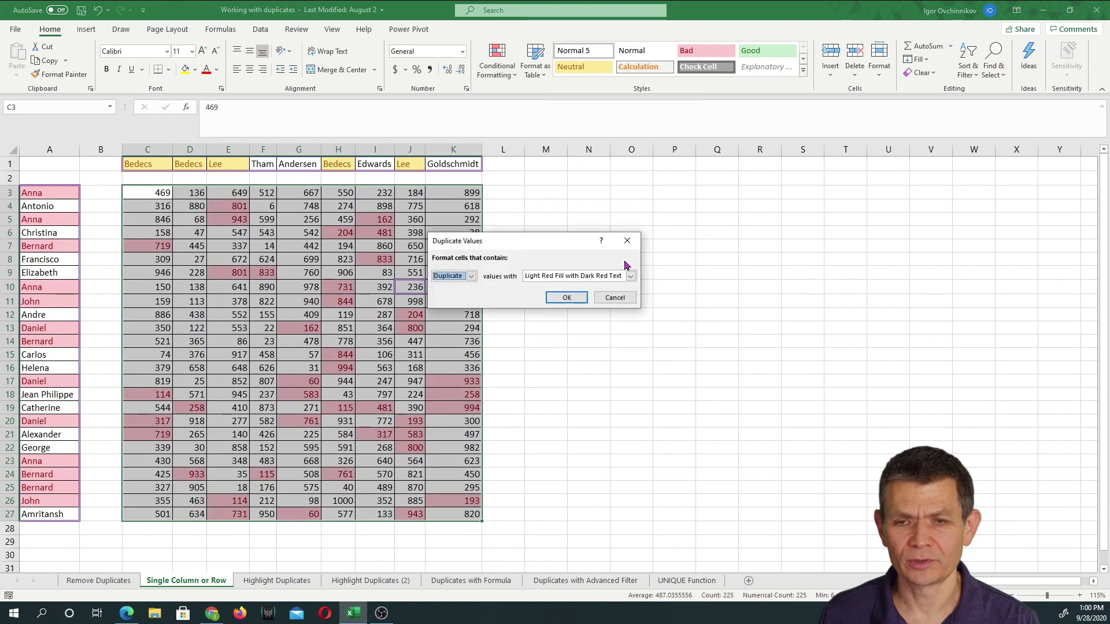
left_click(622, 277)
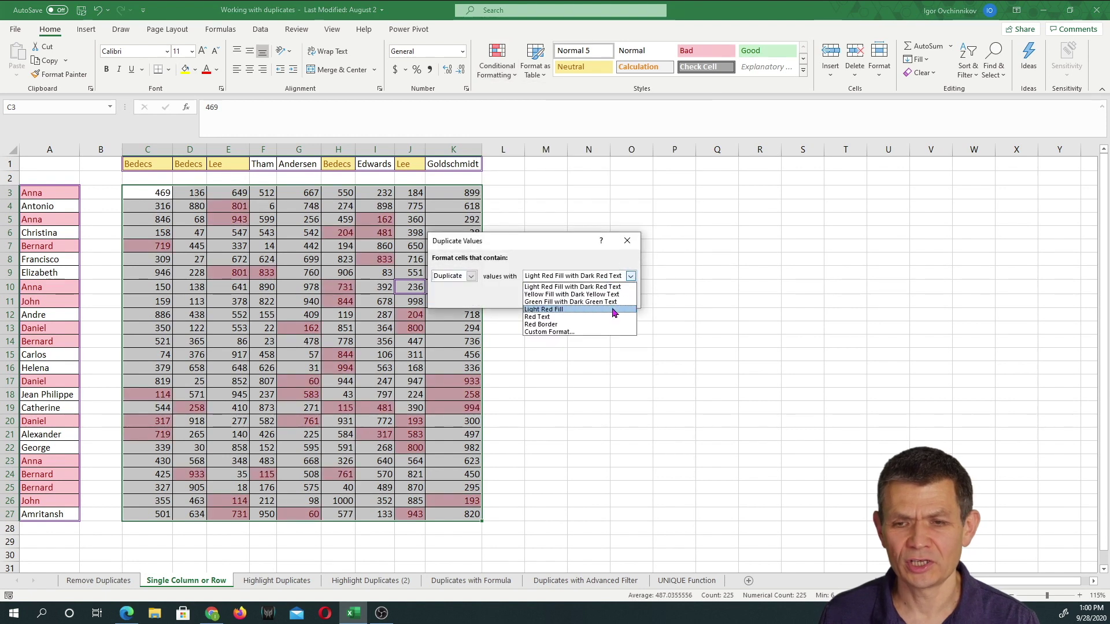
left_click(612, 302)
left_click(567, 298)
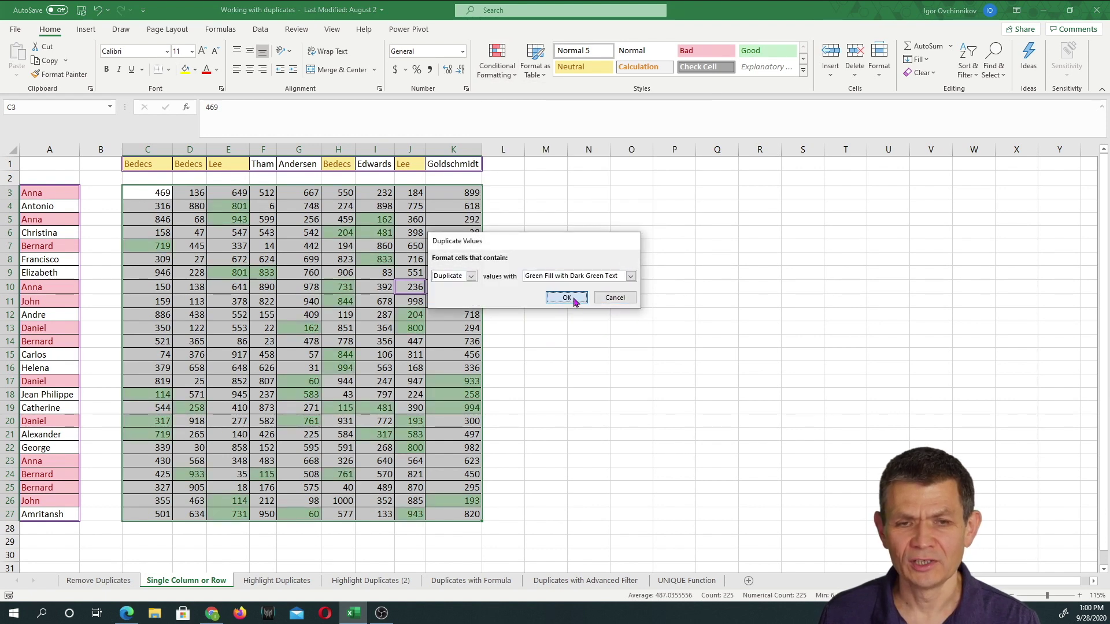
Change the value of cell G5 to 6 in the number range and compare it with cell F4
left_click(345, 260)
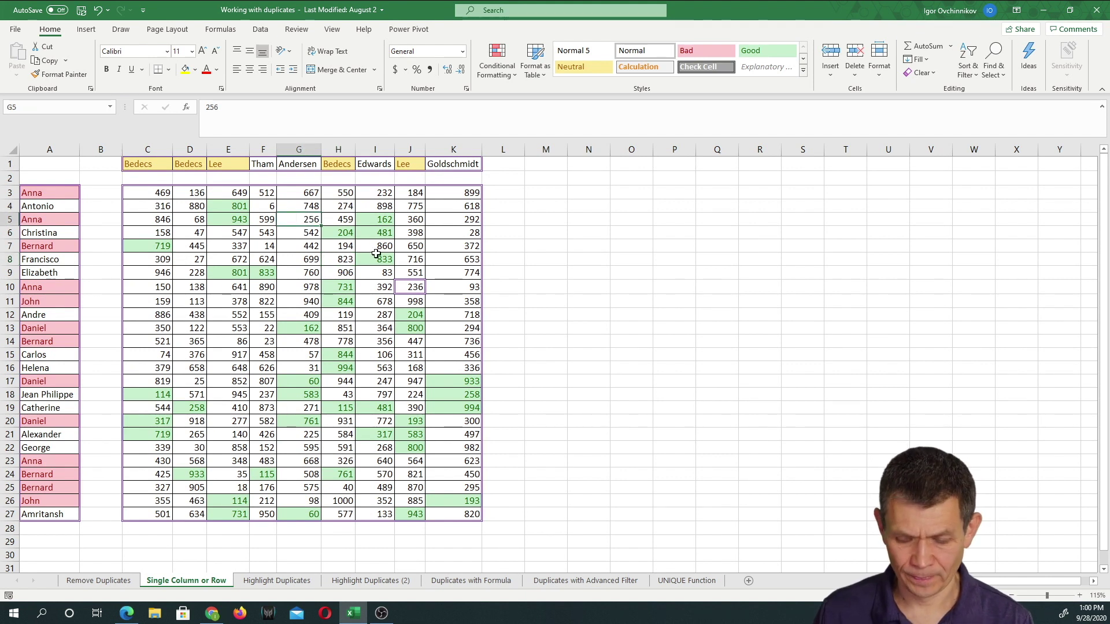
type("6")
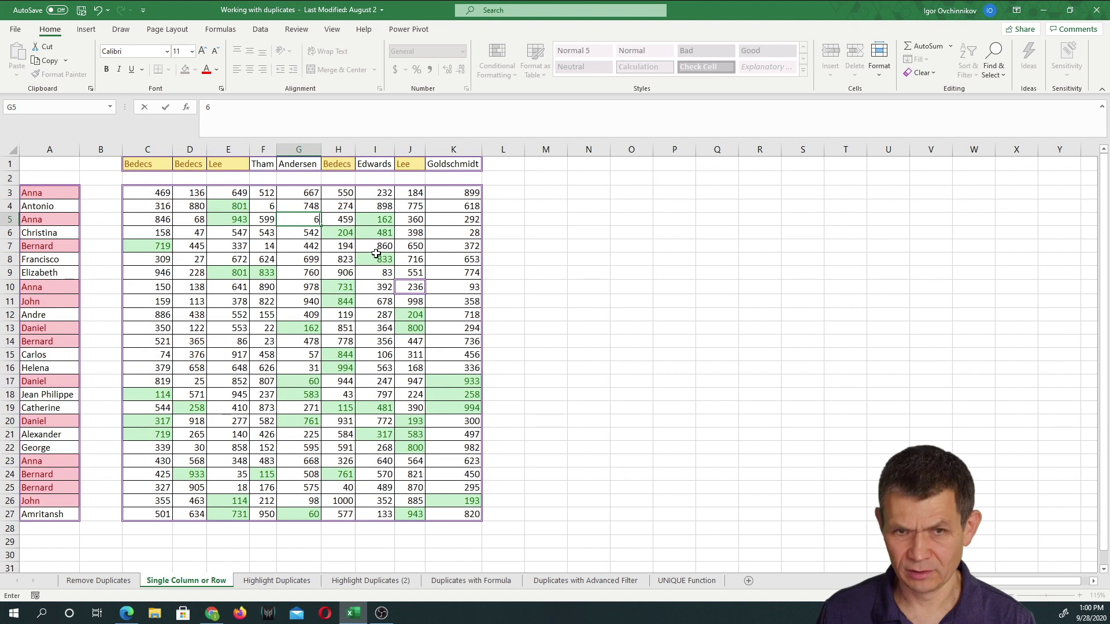
key("Return")
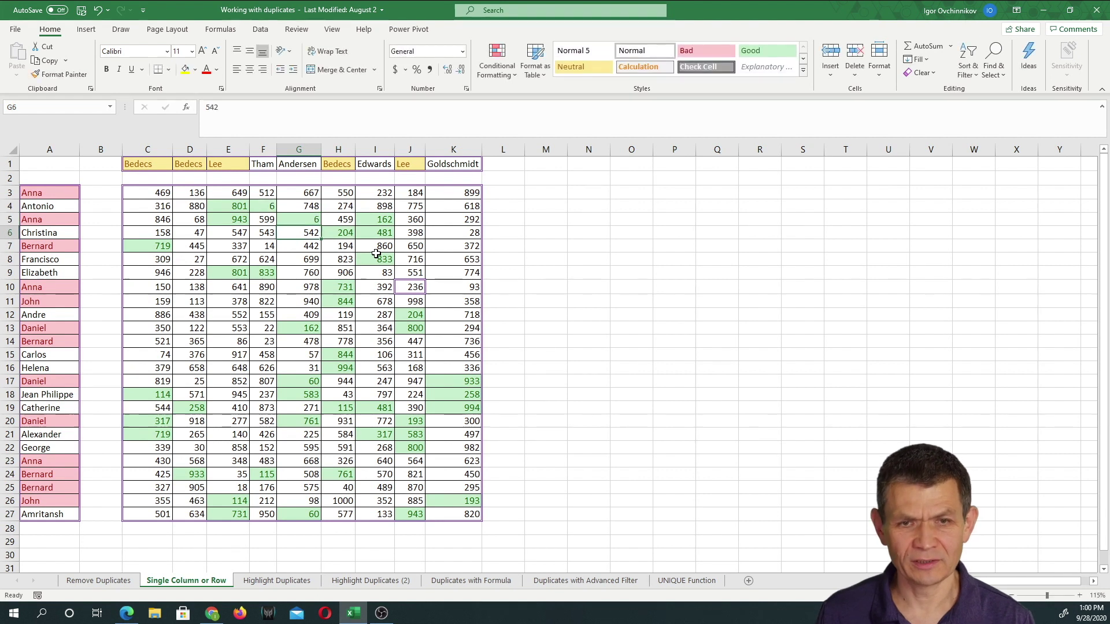
left_click(270, 207)
left_click(303, 222)
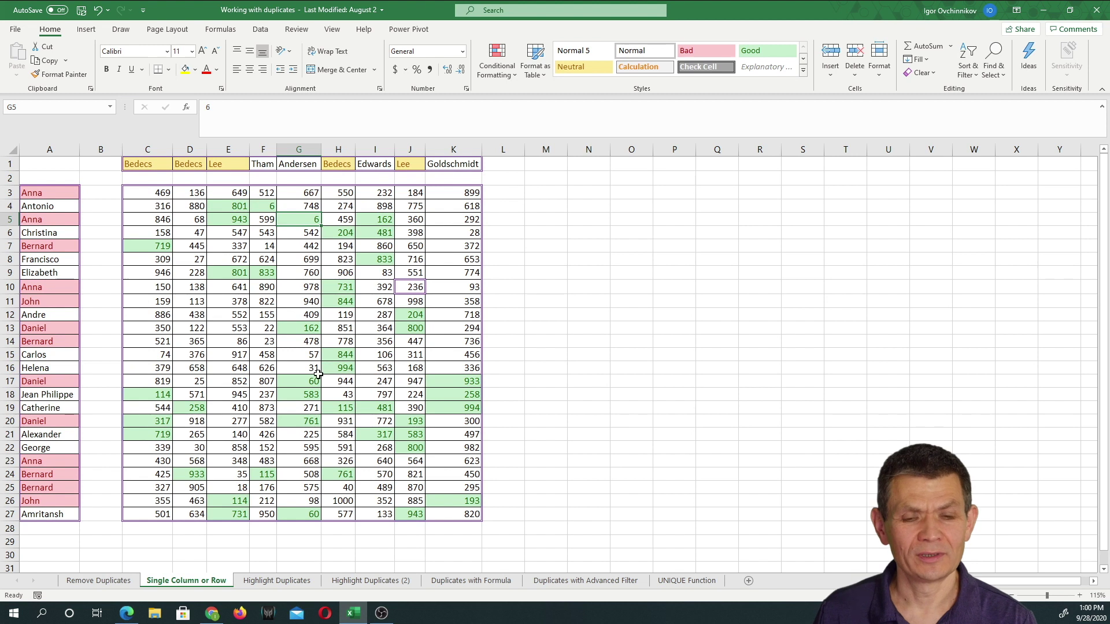
On the Highlight Duplicates sheet, fill the table's Duplicates column with the formula =CONCAT(Table2[@[First Name]:[State]])
left_click(277, 581)
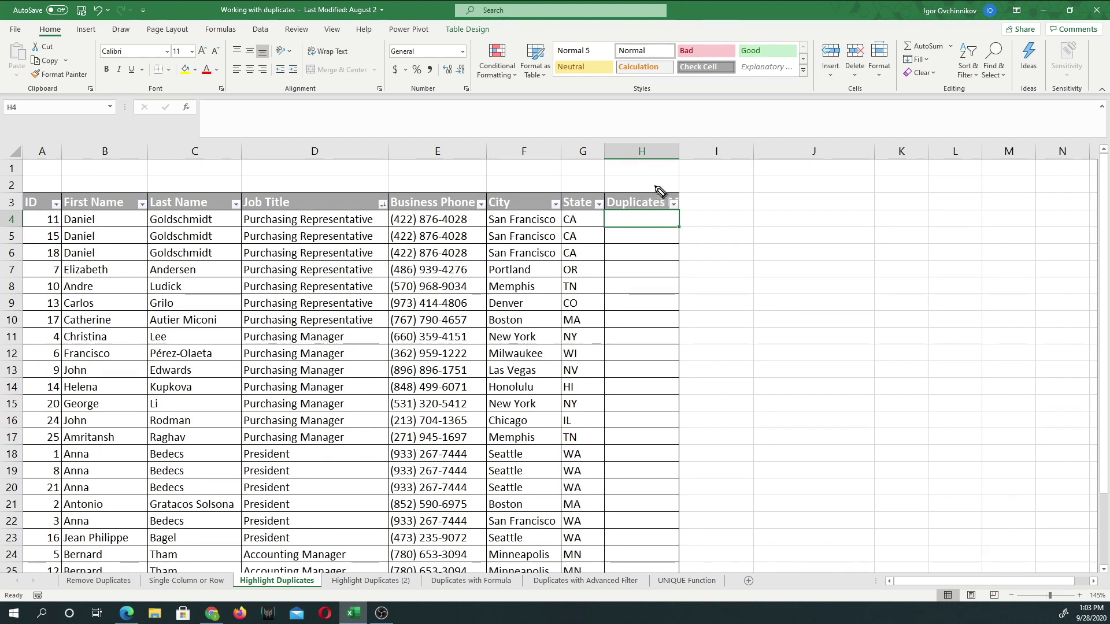
mouse_move(642, 171)
left_mouse_down()
mouse_move(644, 181)
mouse_move(659, 173)
left_mouse_up()
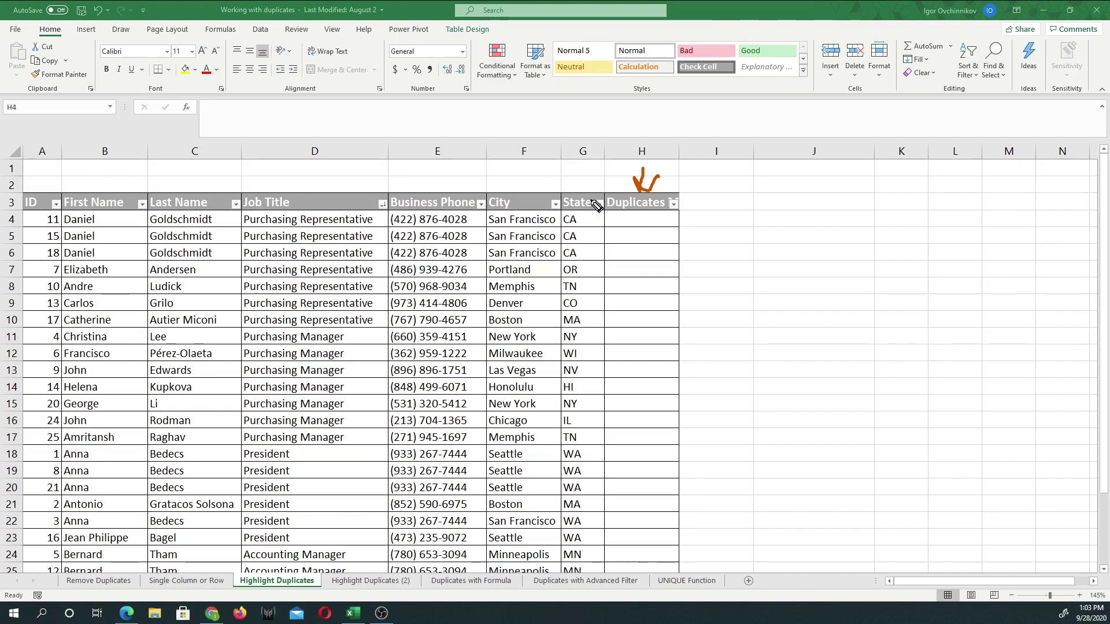
key("Escape")
left_click(628, 219)
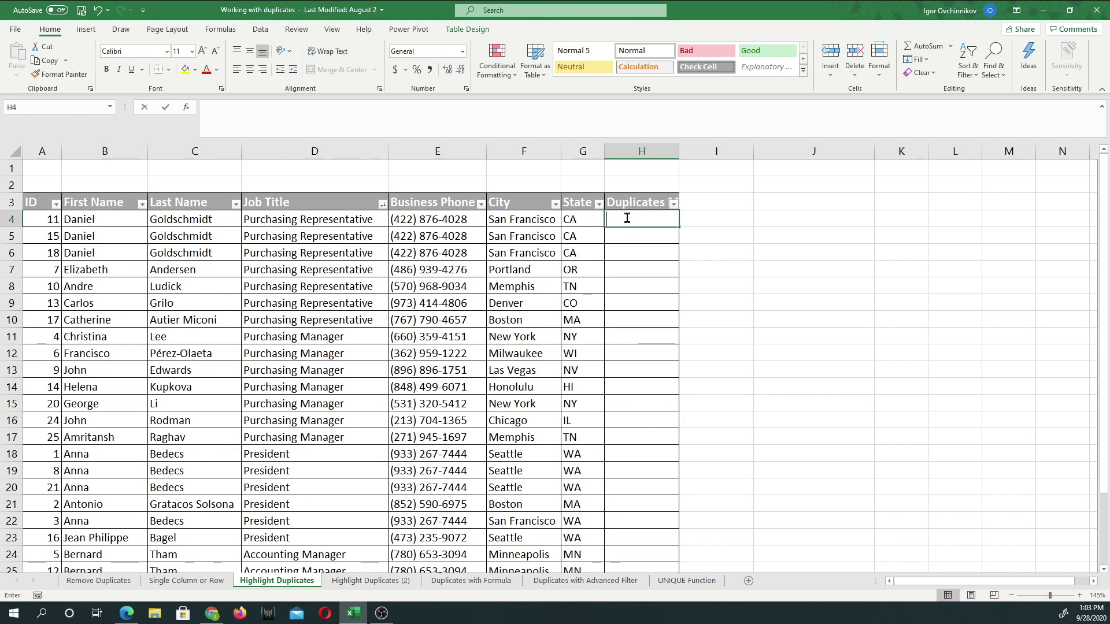
type("=")
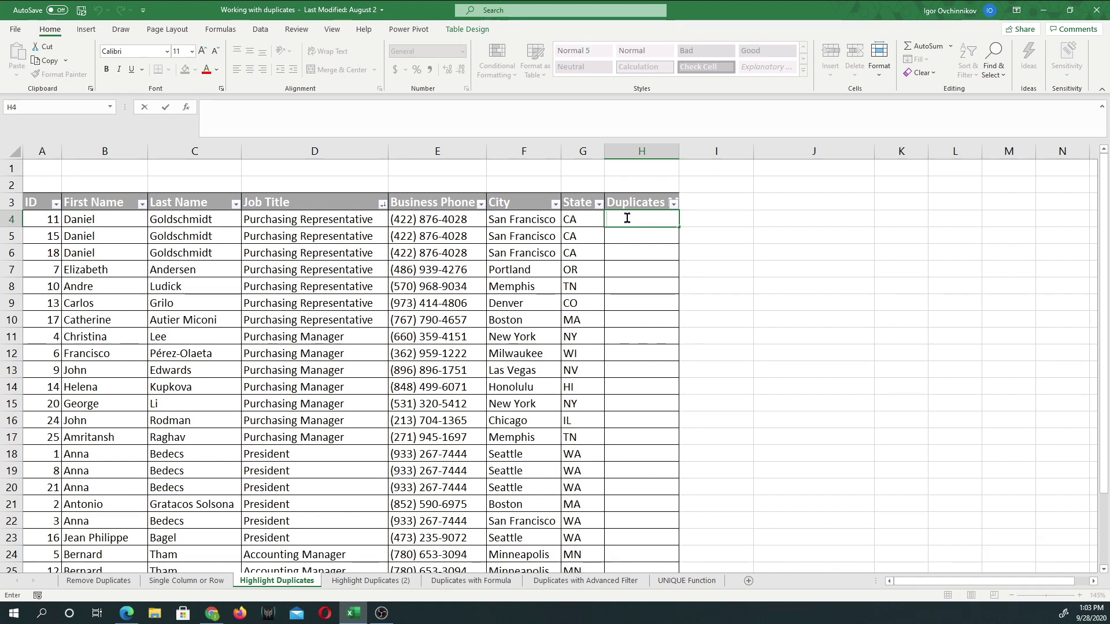
type("=")
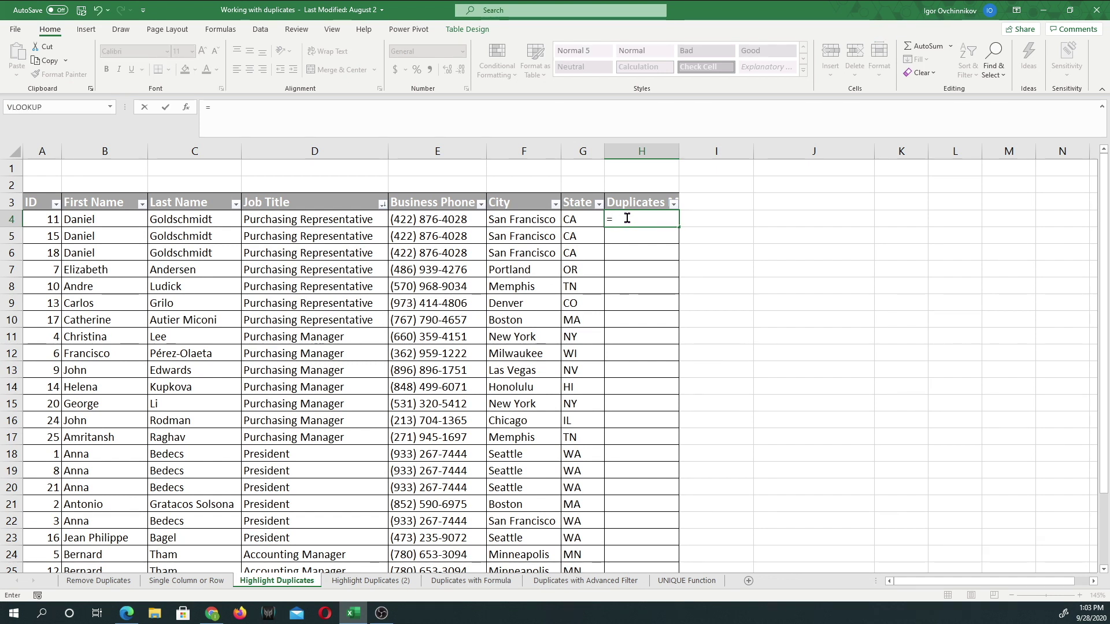
type("CONCAT(")
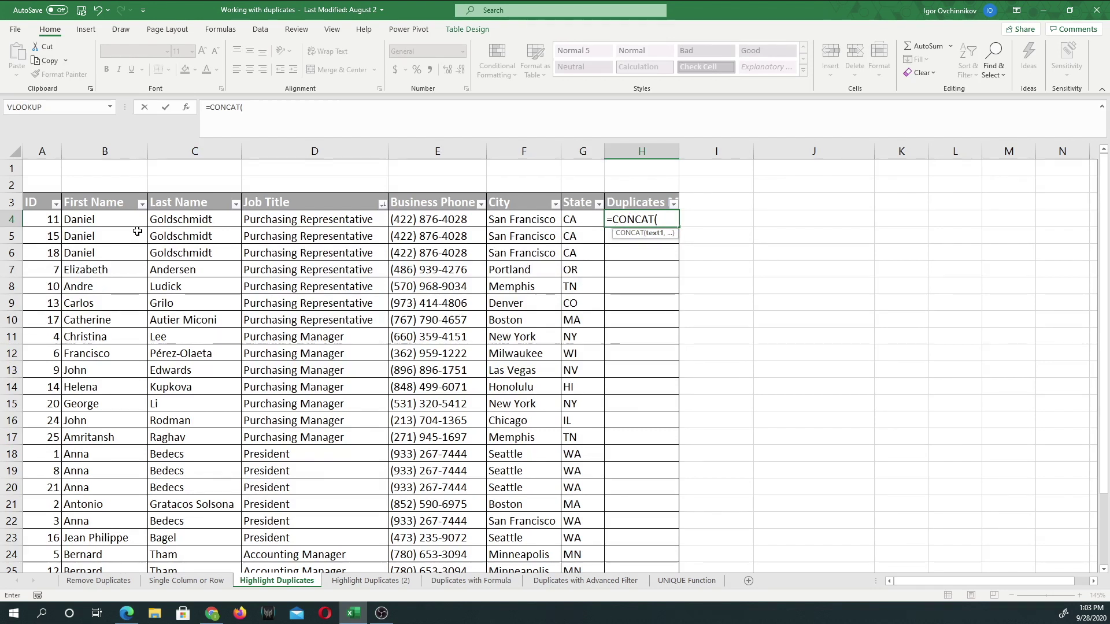
left_click_drag(117, 218, 588, 220)
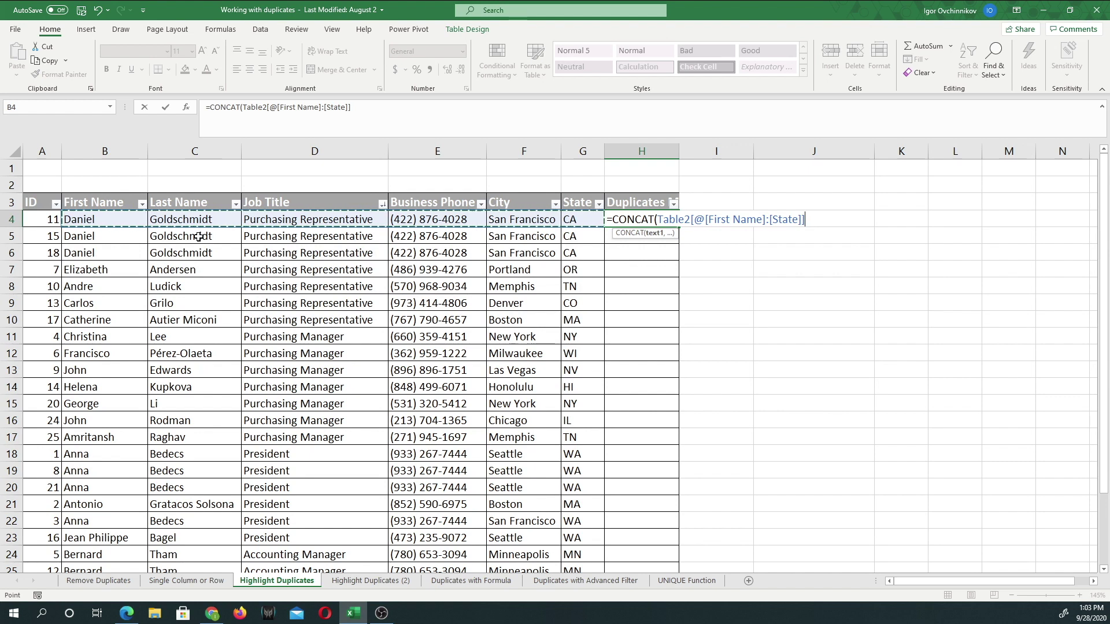
type(")")
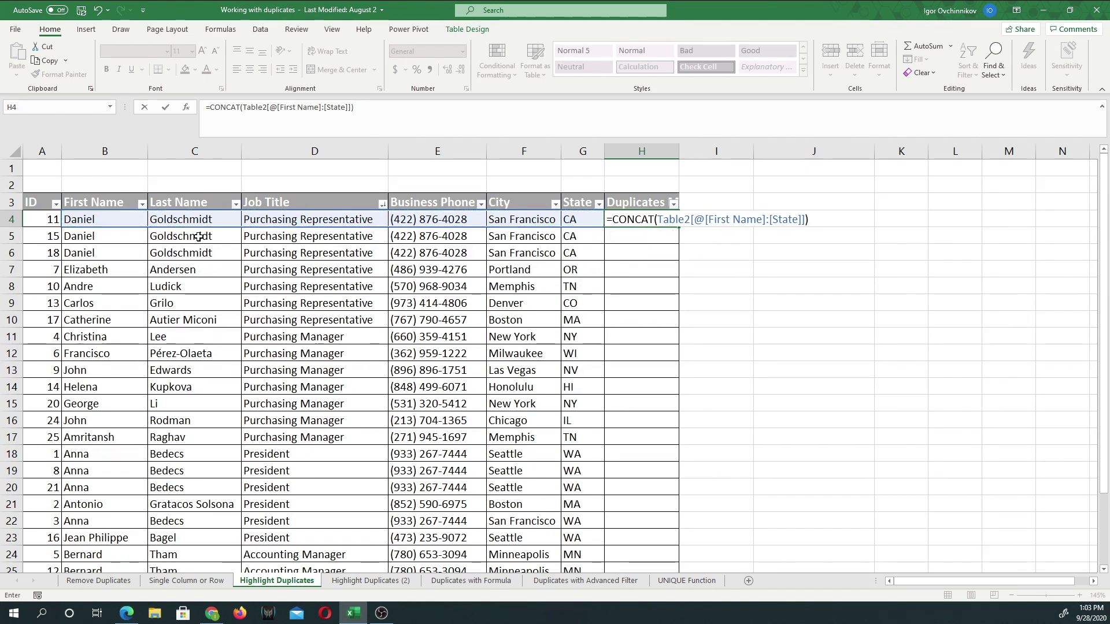
key("ctrl+Return")
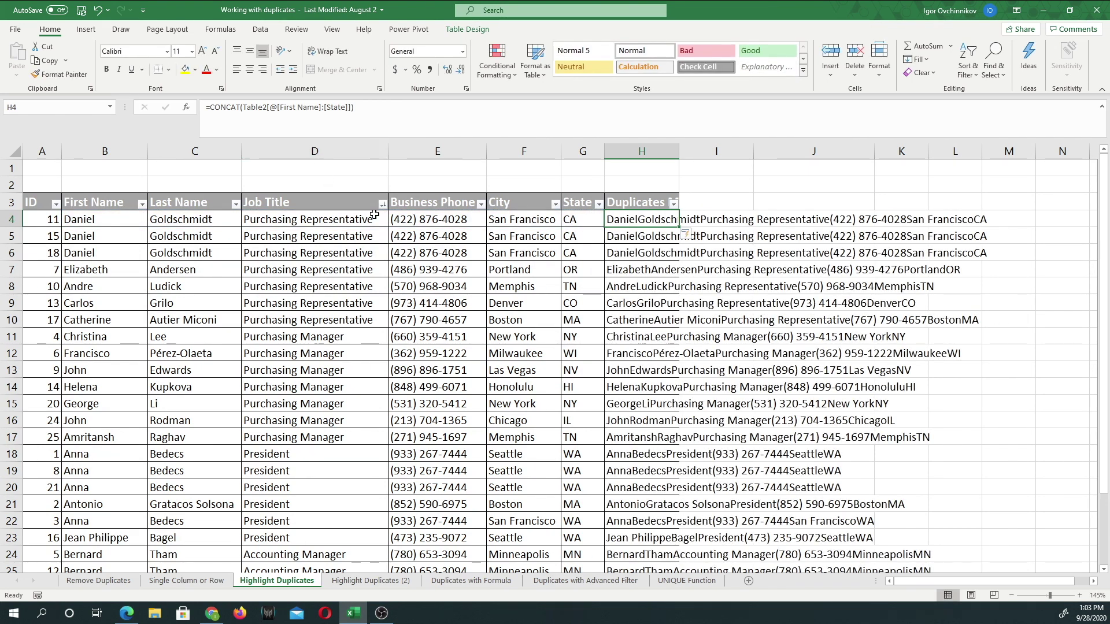
Highlight duplicate values in the concatenated column H4:H28 with a green fill using conditional formatting
left_click(445, 240)
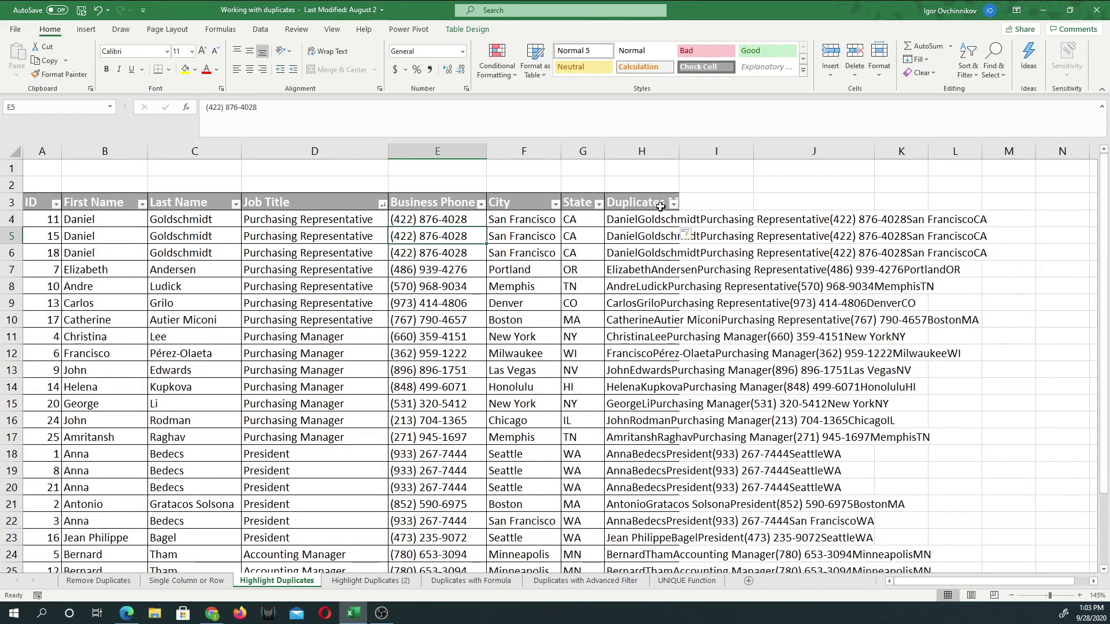
left_click_drag(649, 220, 643, 373)
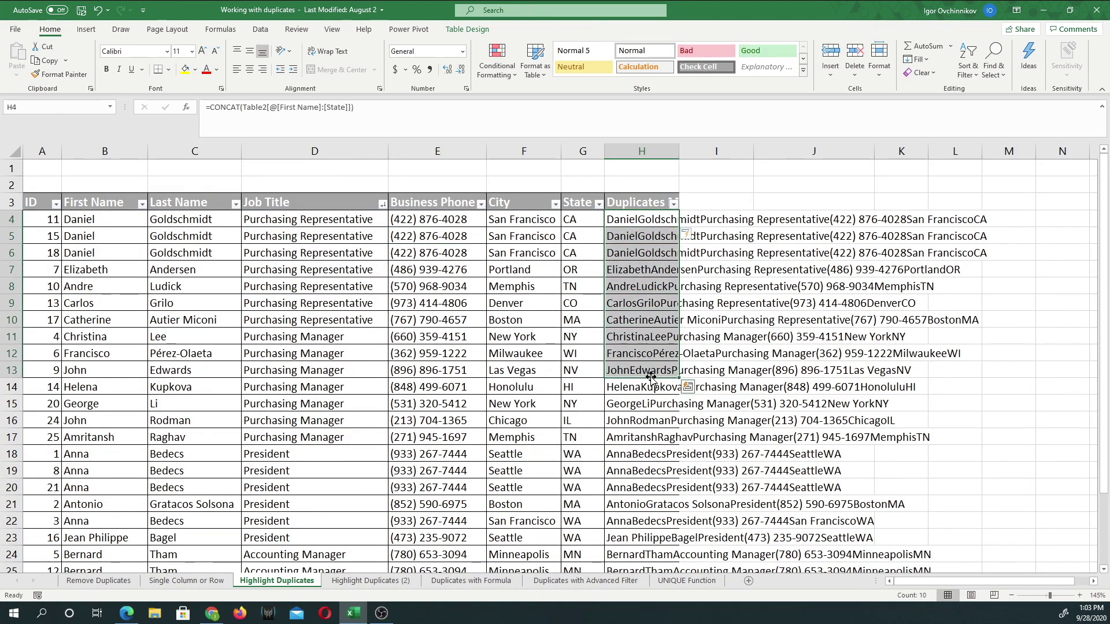
left_click(652, 225)
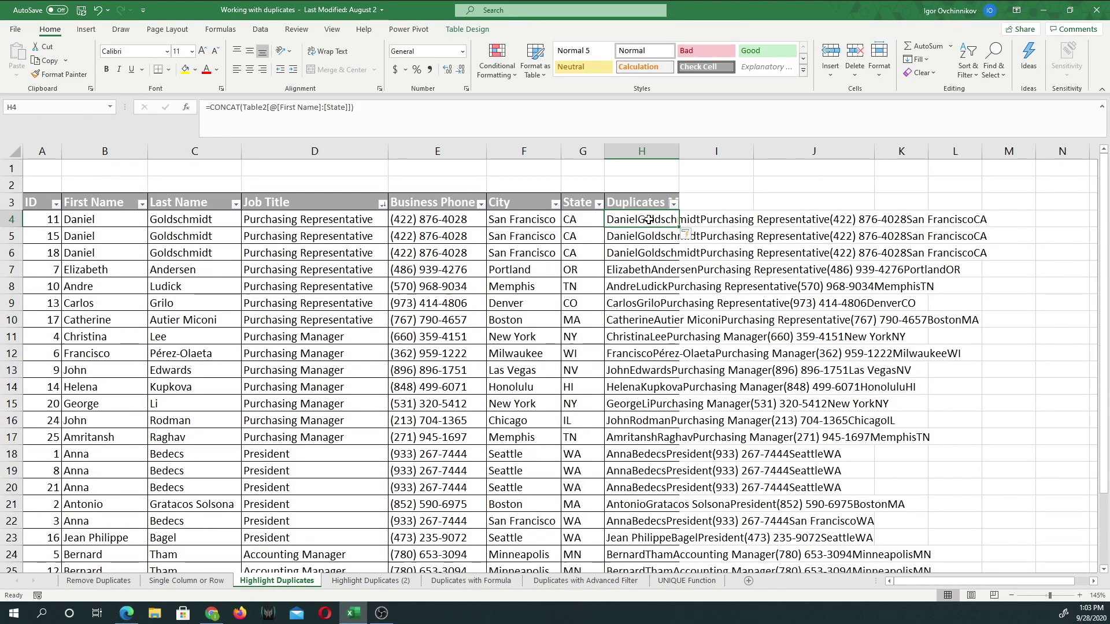
key("ctrl+shift+Down")
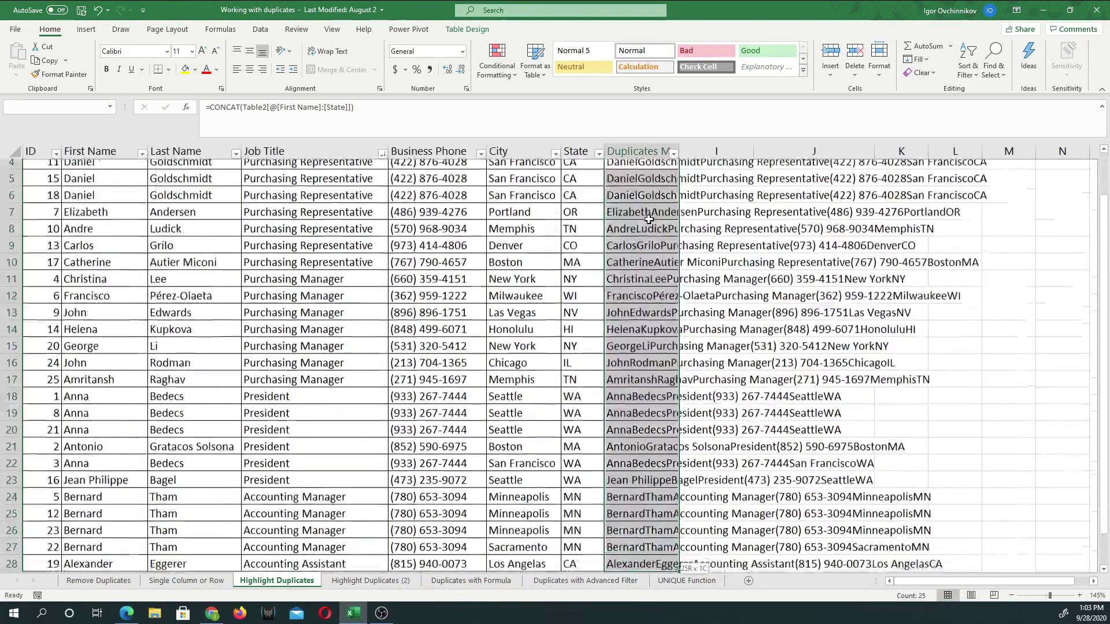
left_click(497, 72)
mouse_move(552, 224)
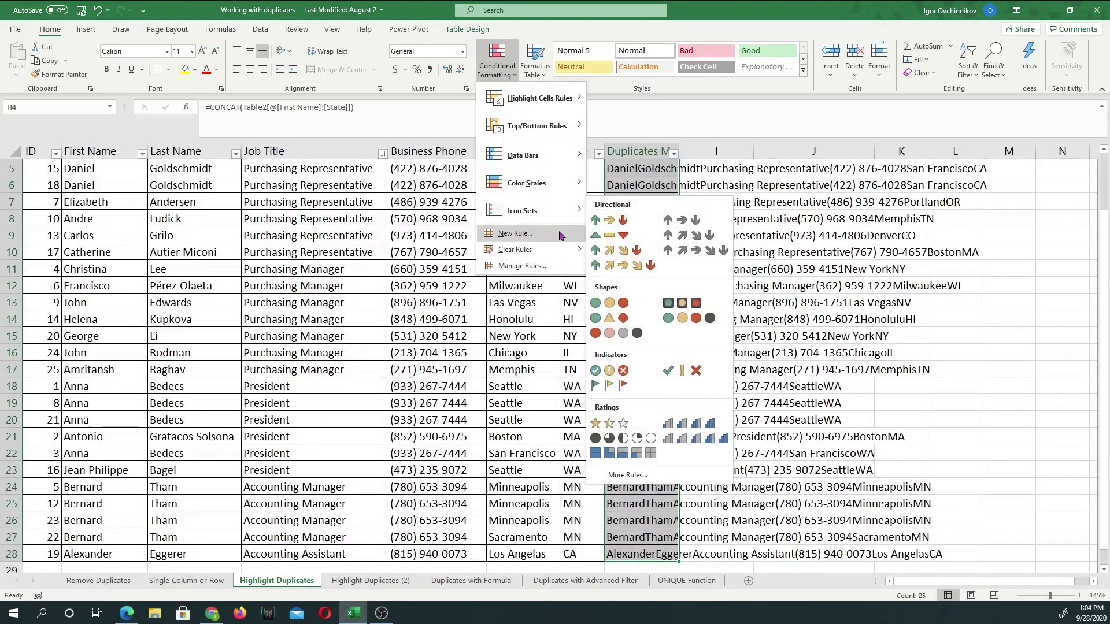
mouse_move(549, 98)
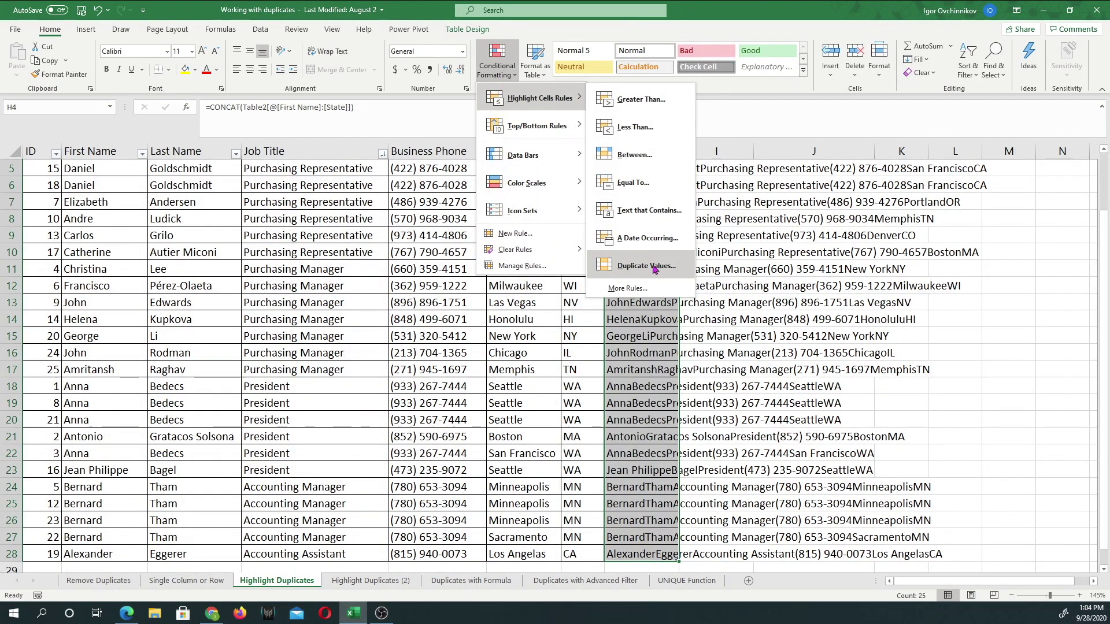
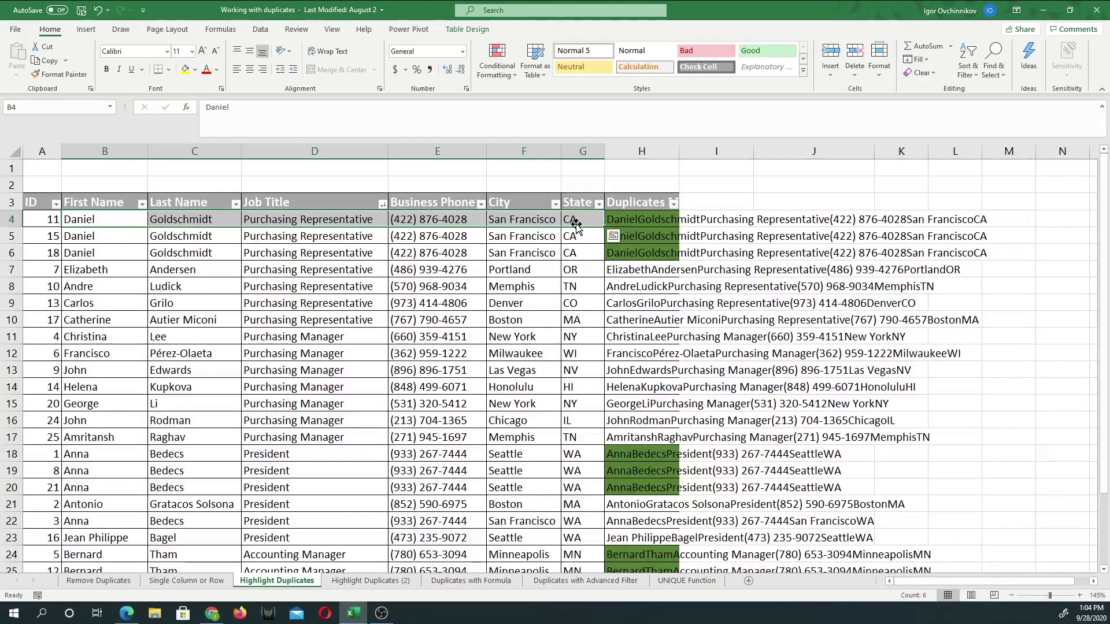
Hide the text in H4:H28 by applying the custom number format ;;; to the cells
left_click(661, 222)
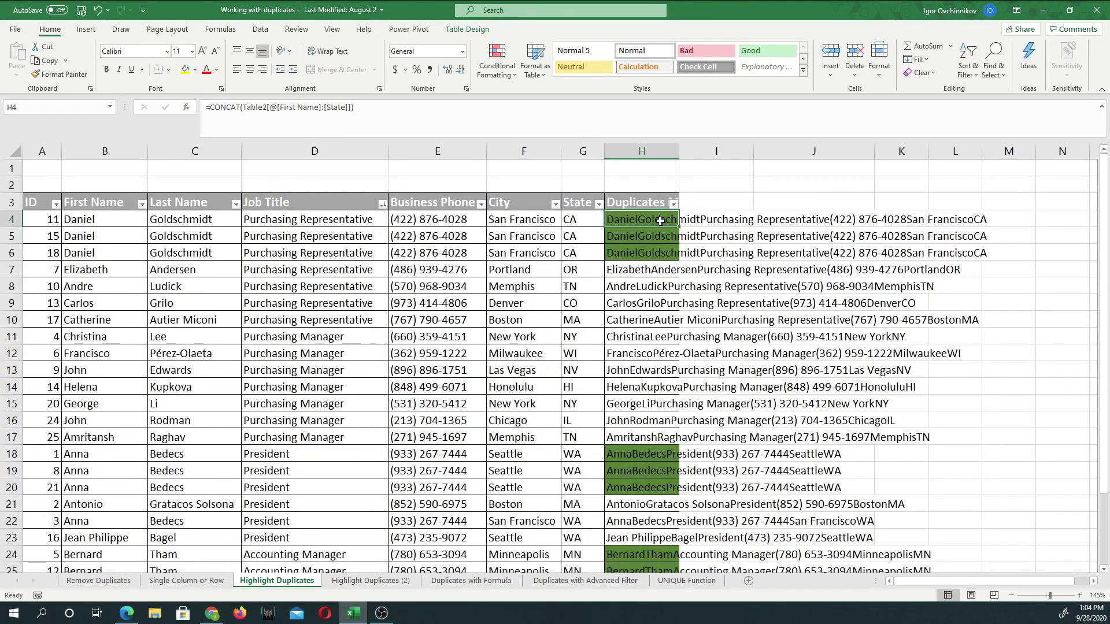
key("ctrl+shift+Down")
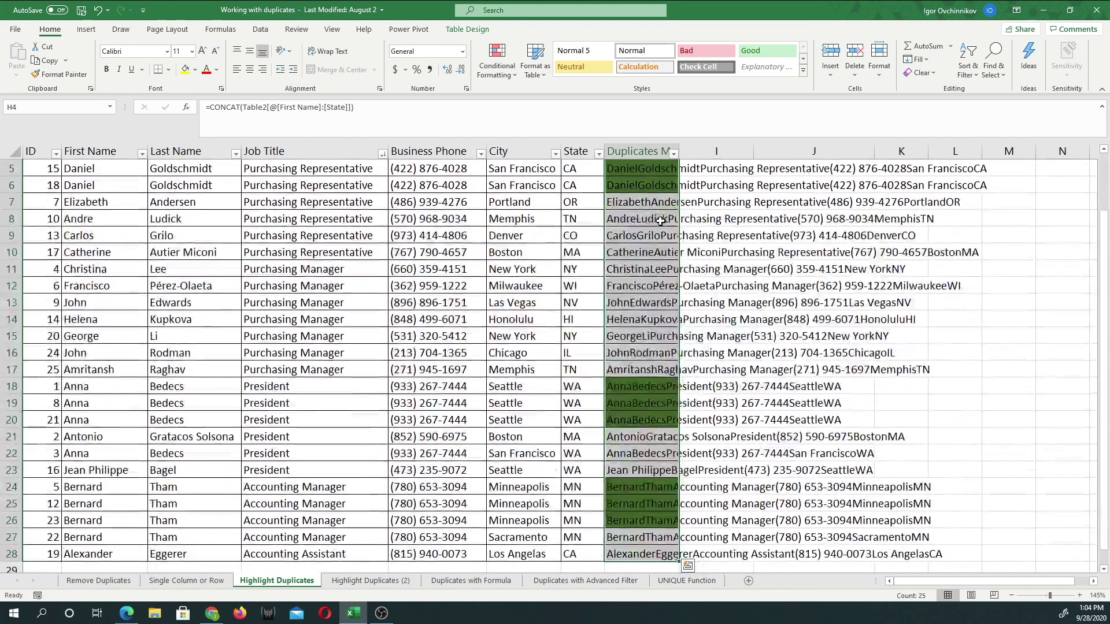
scroll(625, 252, "up", 1)
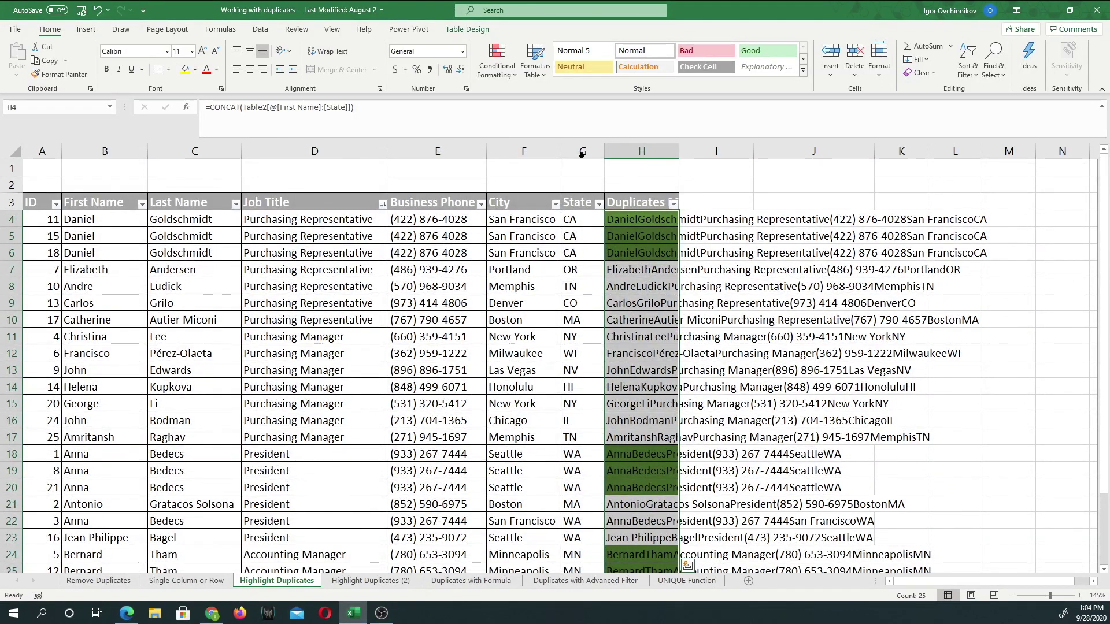
left_click(466, 90)
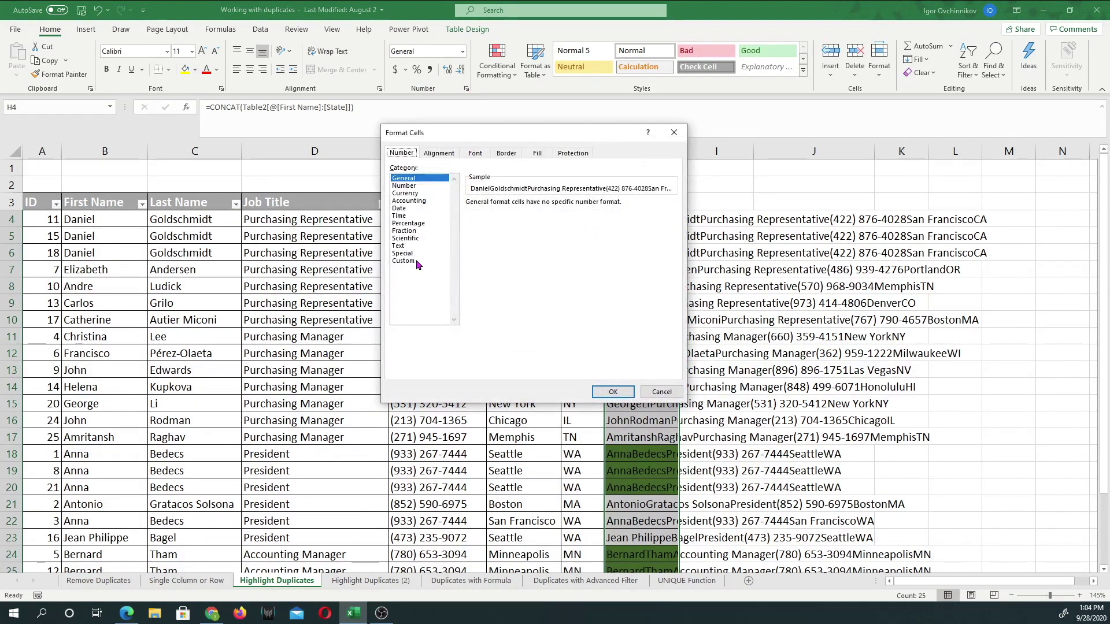
left_click(417, 264)
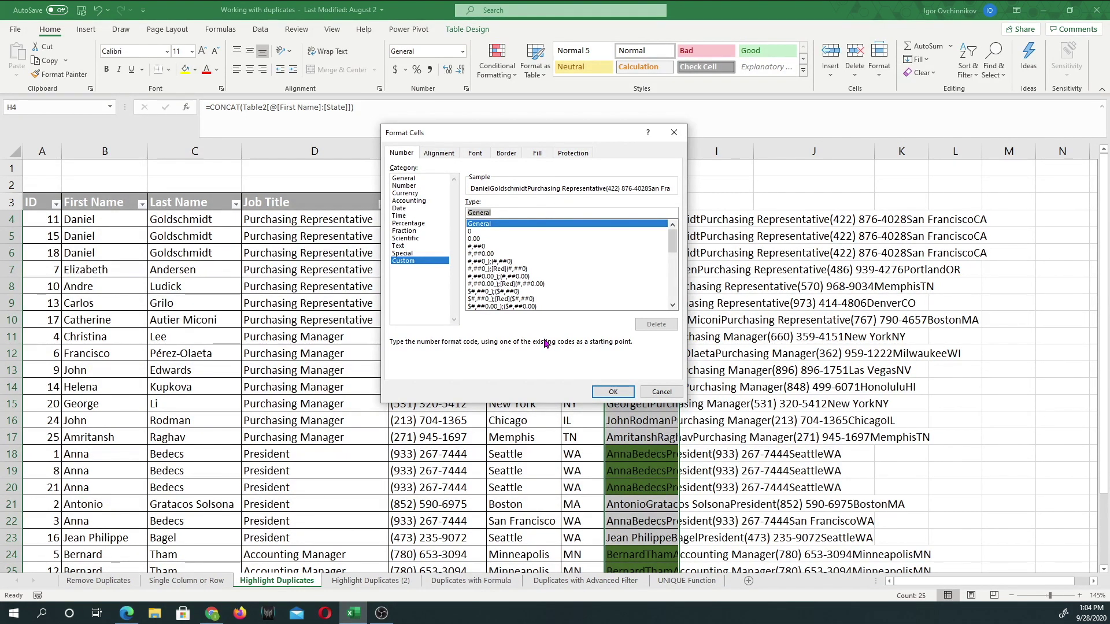
type(";;;")
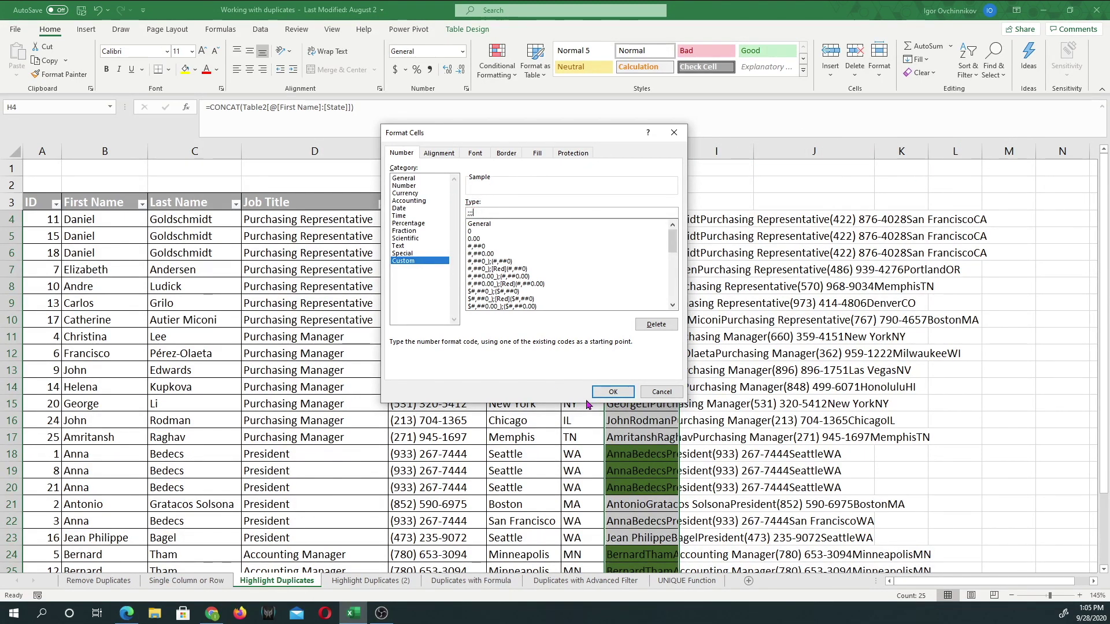
left_click(608, 392)
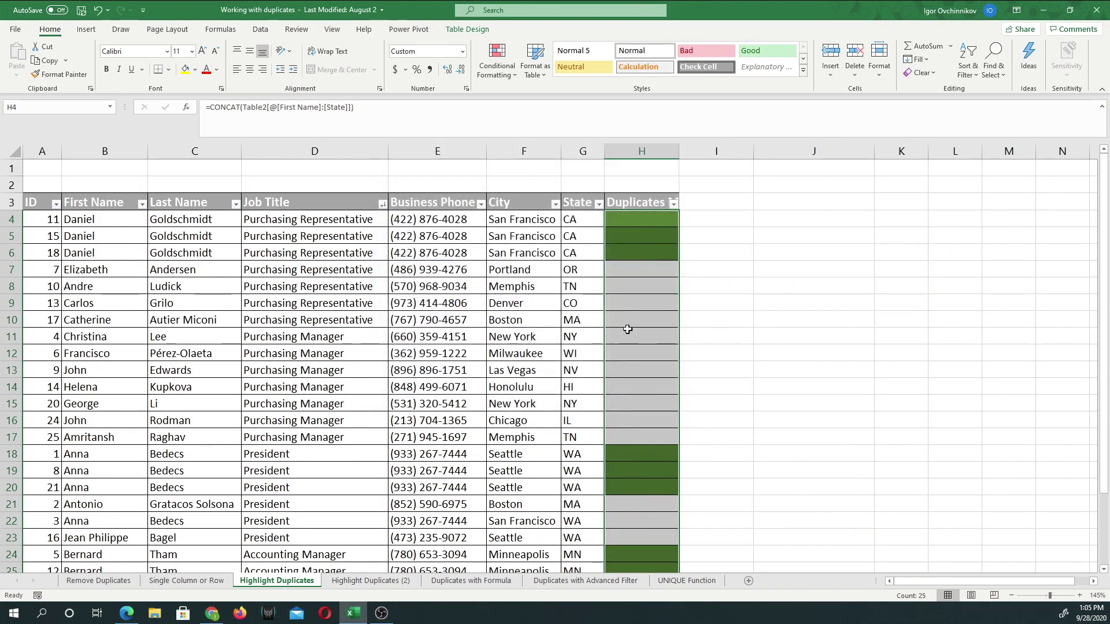
AutoFit the width of column H
left_click(647, 235)
left_click(643, 219)
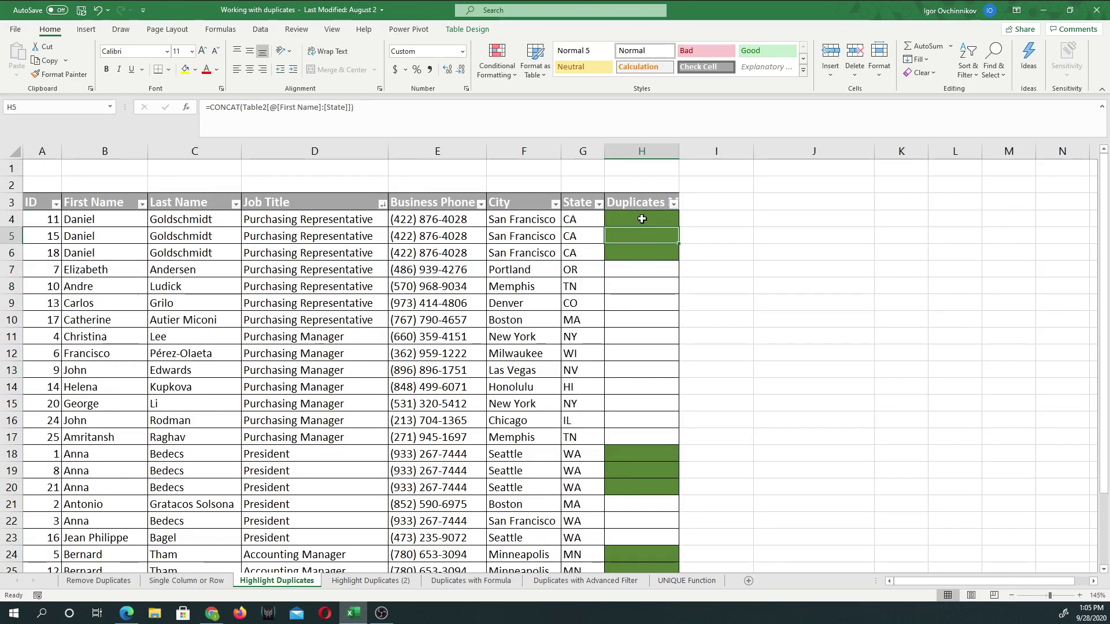
double_click(680, 151)
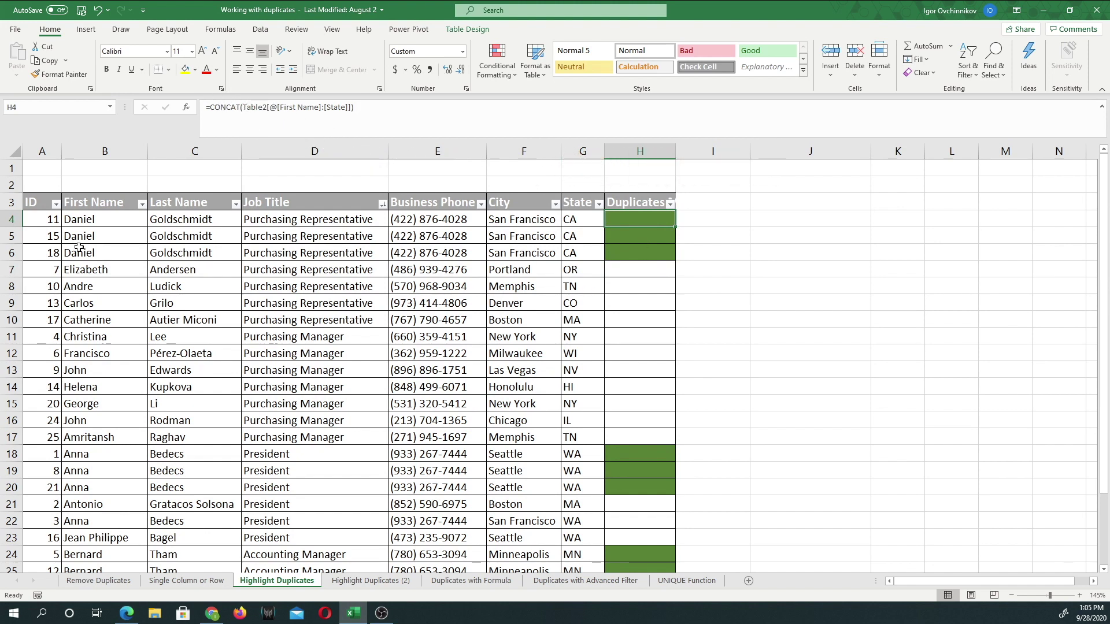
left_click_drag(77, 225, 615, 258)
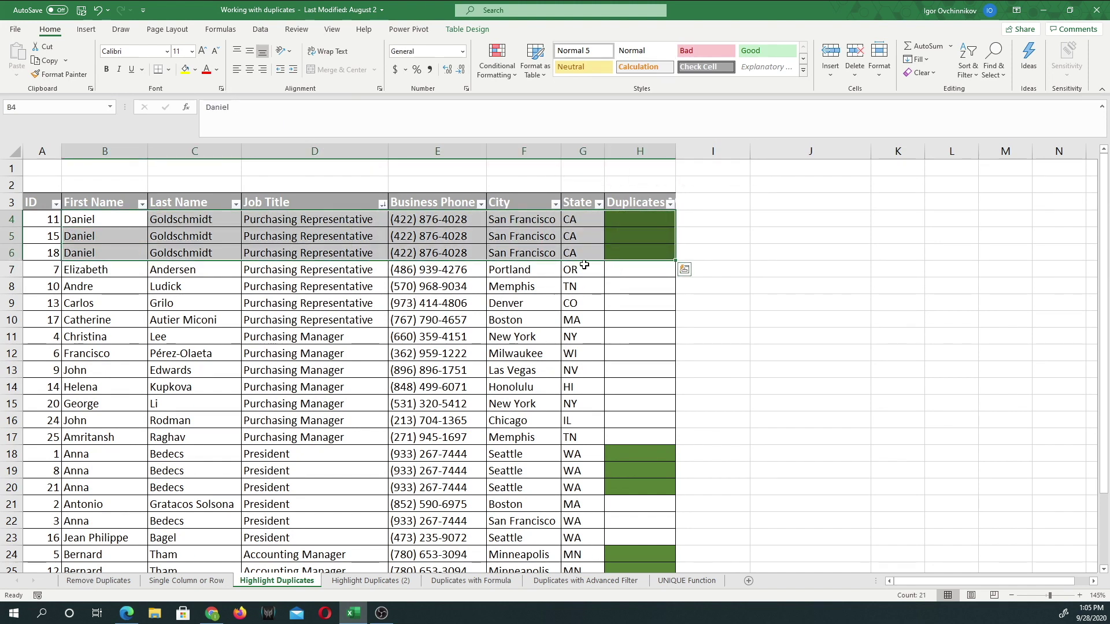
left_click(630, 283)
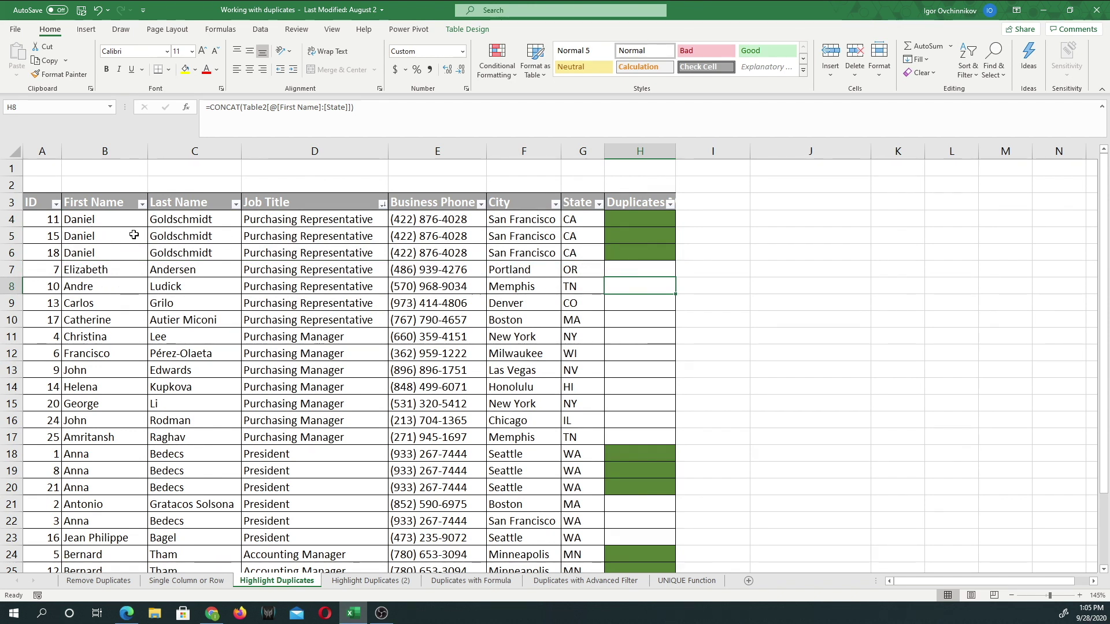
left_click_drag(102, 222, 597, 253)
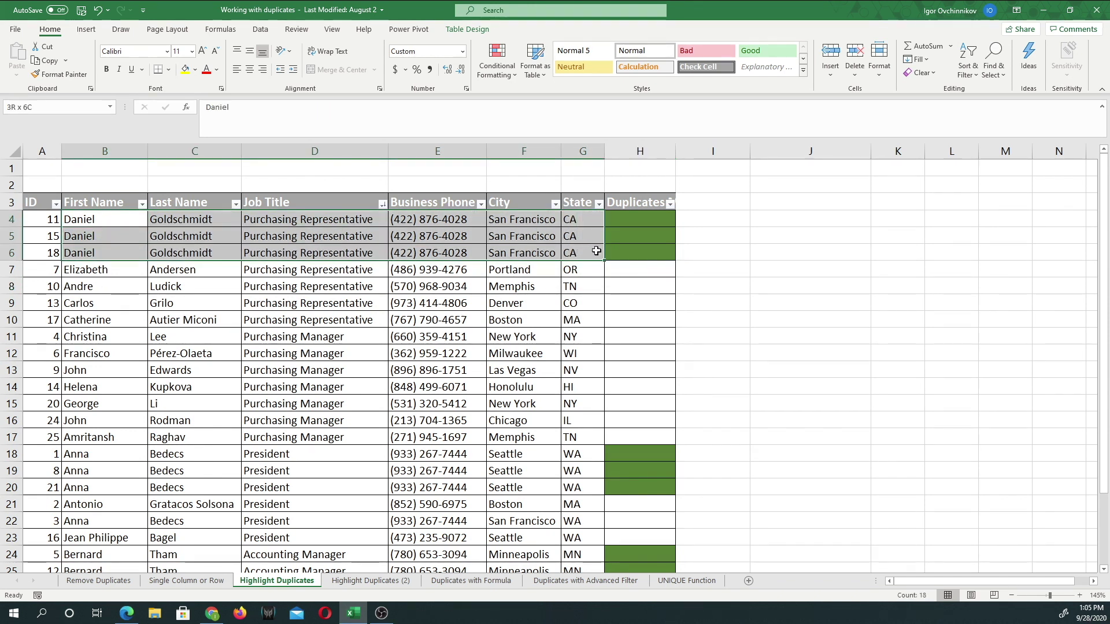
left_click(634, 220)
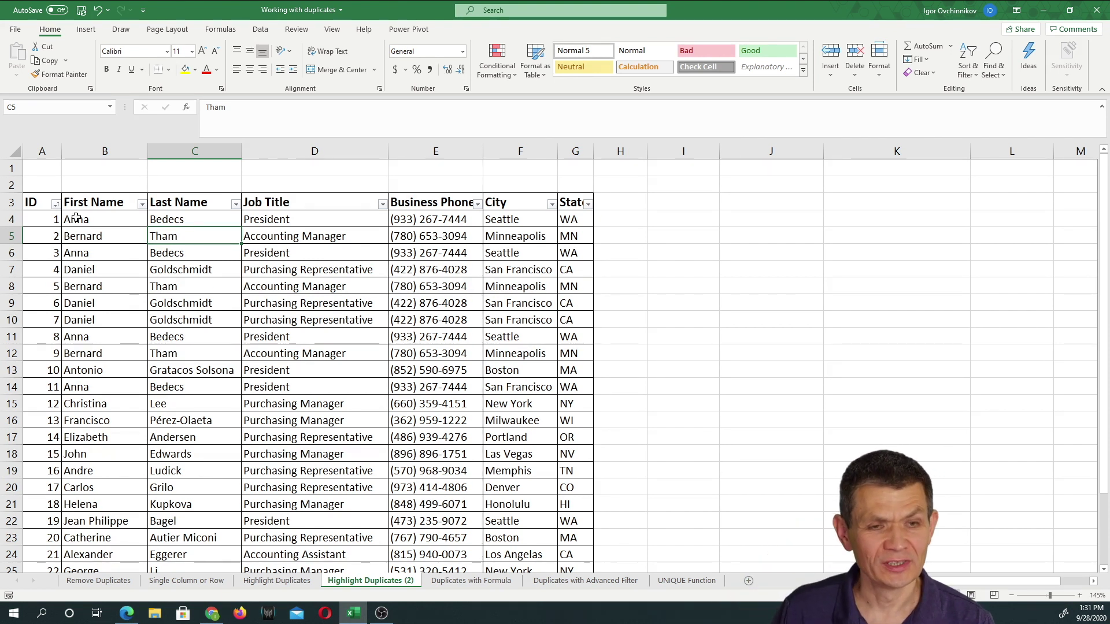
On the Highlight Duplicates (2) sheet, sort the table by First Name from A to Z
left_click(94, 223)
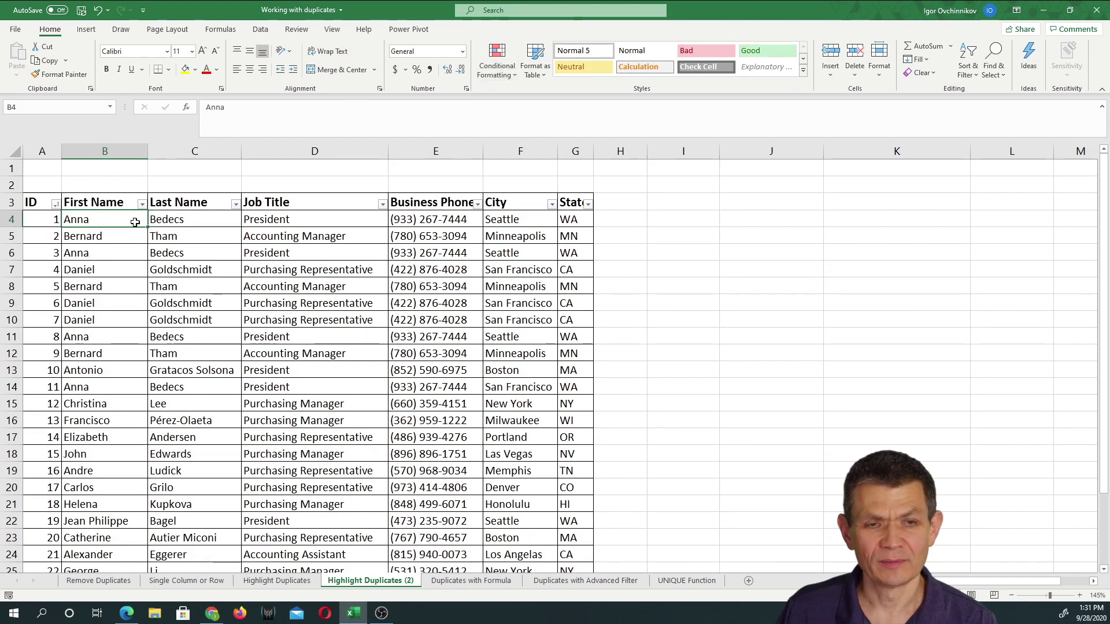
right_click(122, 221)
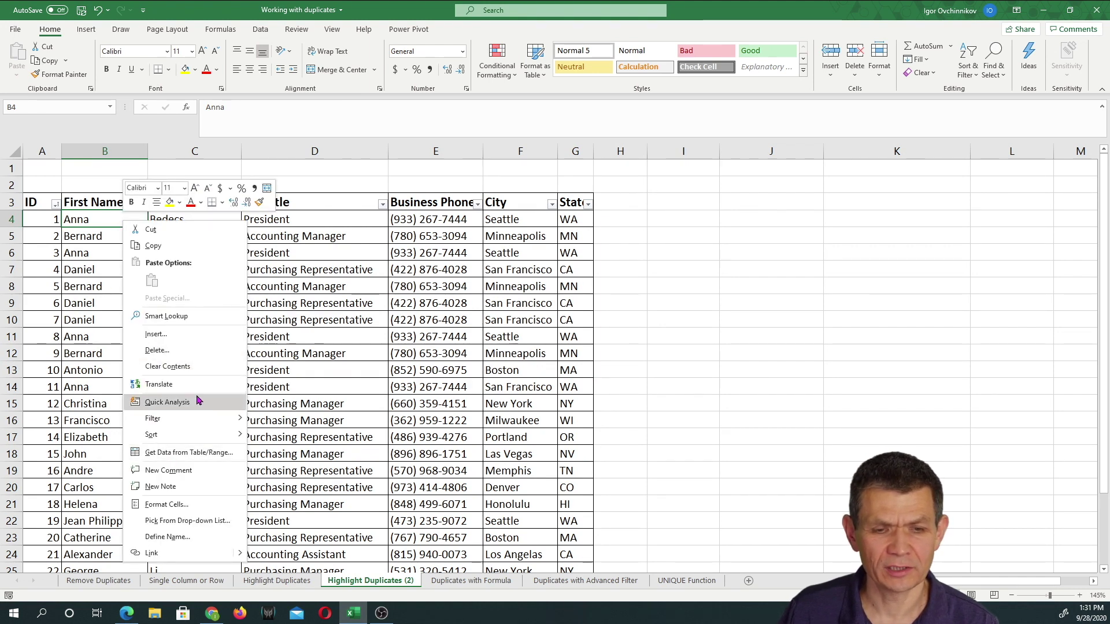
mouse_move(214, 435)
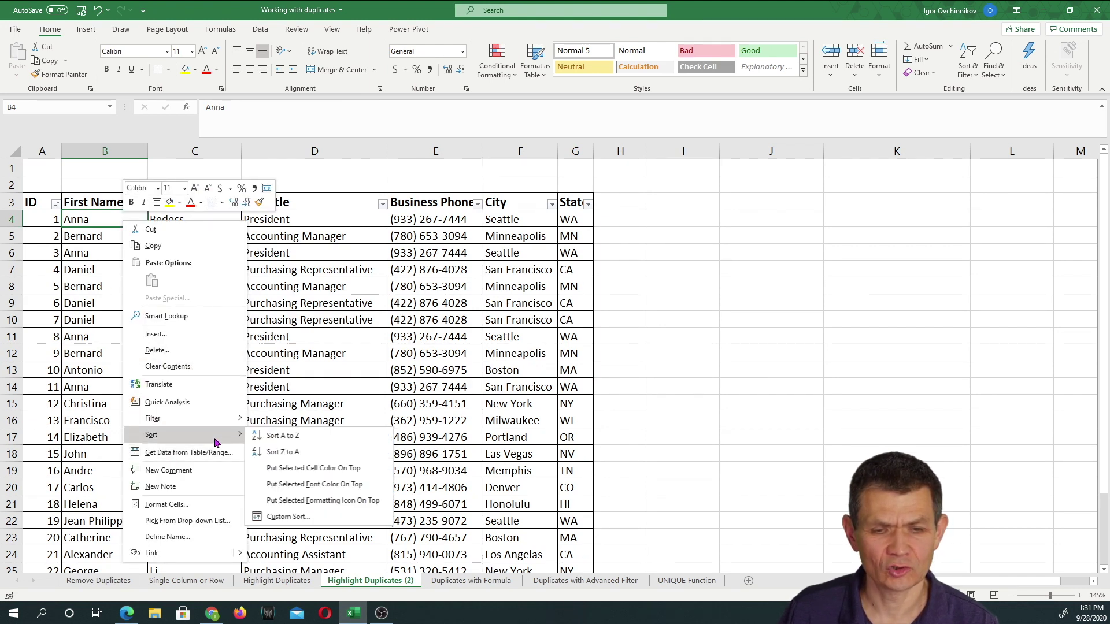
left_click(274, 444)
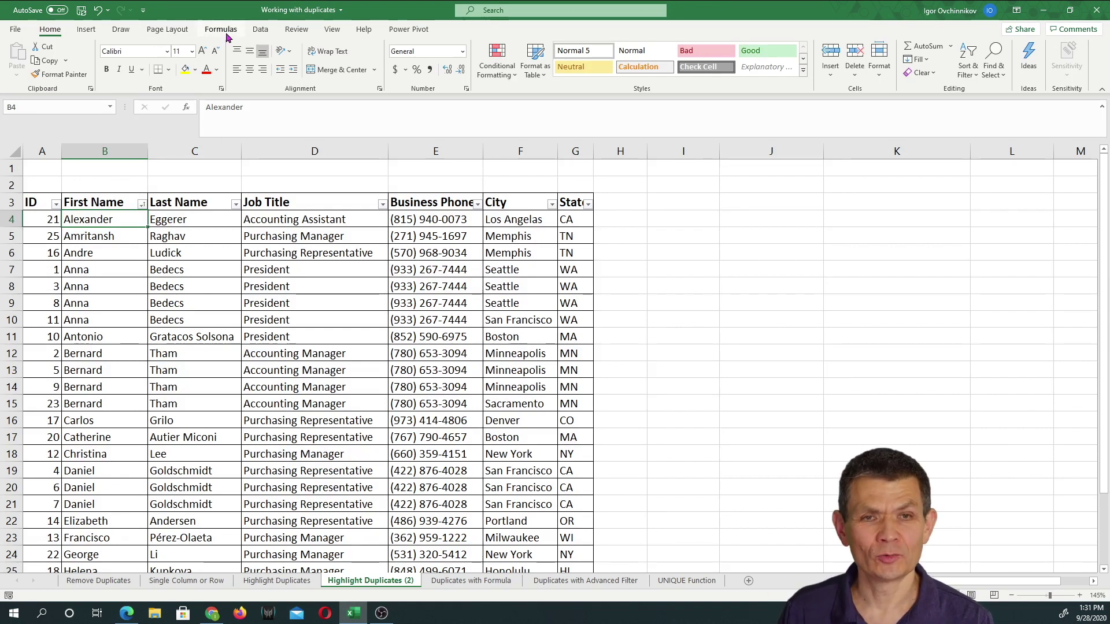
Set up a multi-level sort that adds Last Name and Job Title, both A to Z, below the First Name level
left_click(261, 29)
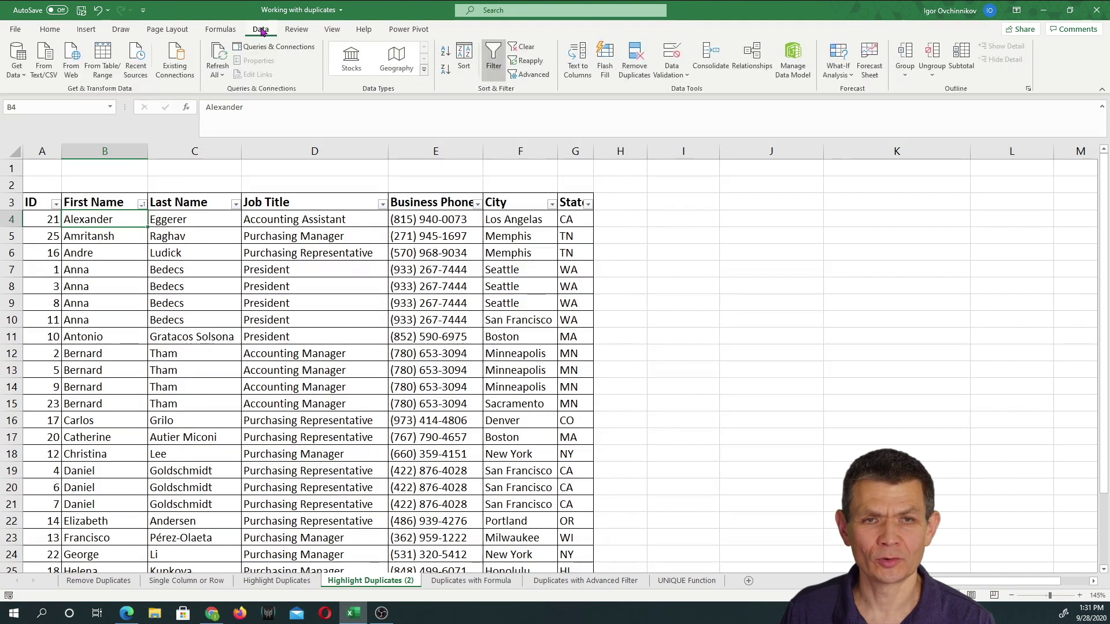
left_click(464, 59)
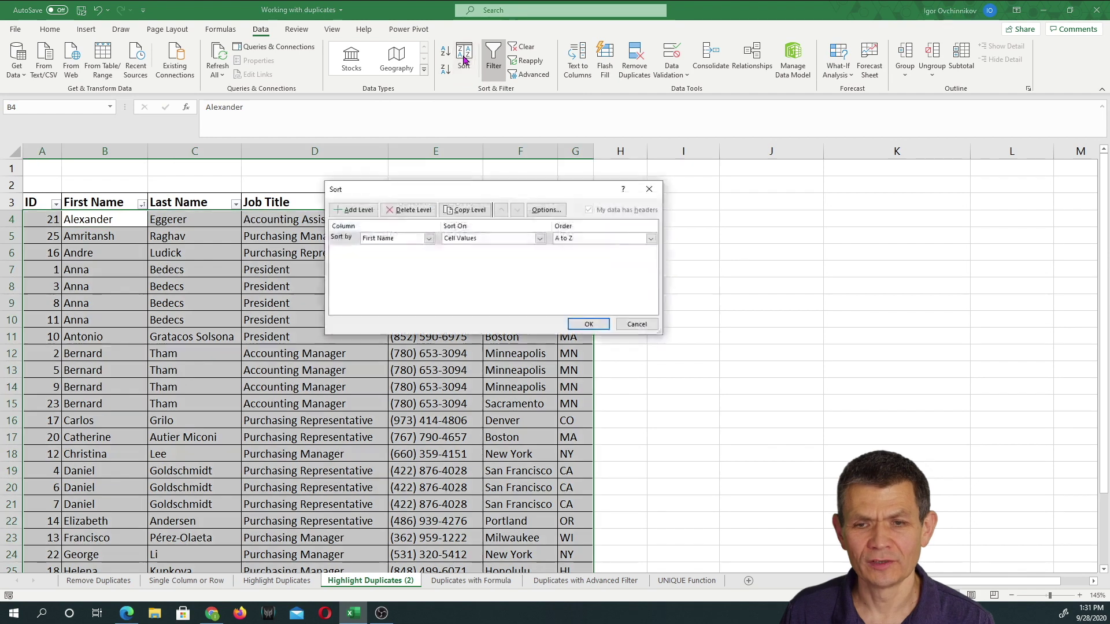
left_click(360, 210)
left_click(428, 252)
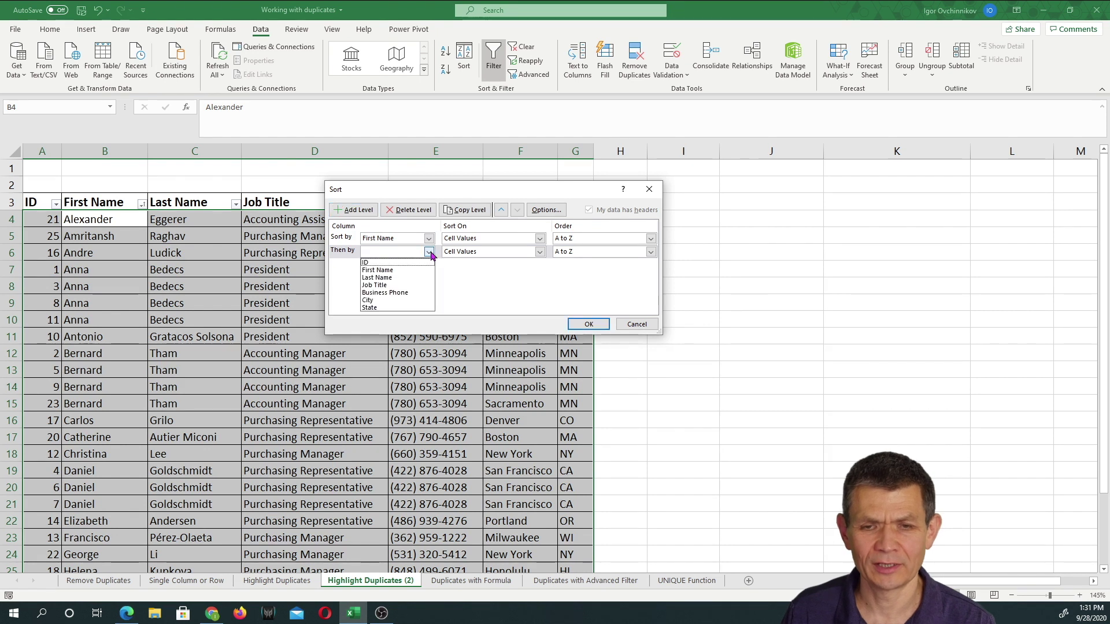
left_click(425, 276)
left_click(354, 210)
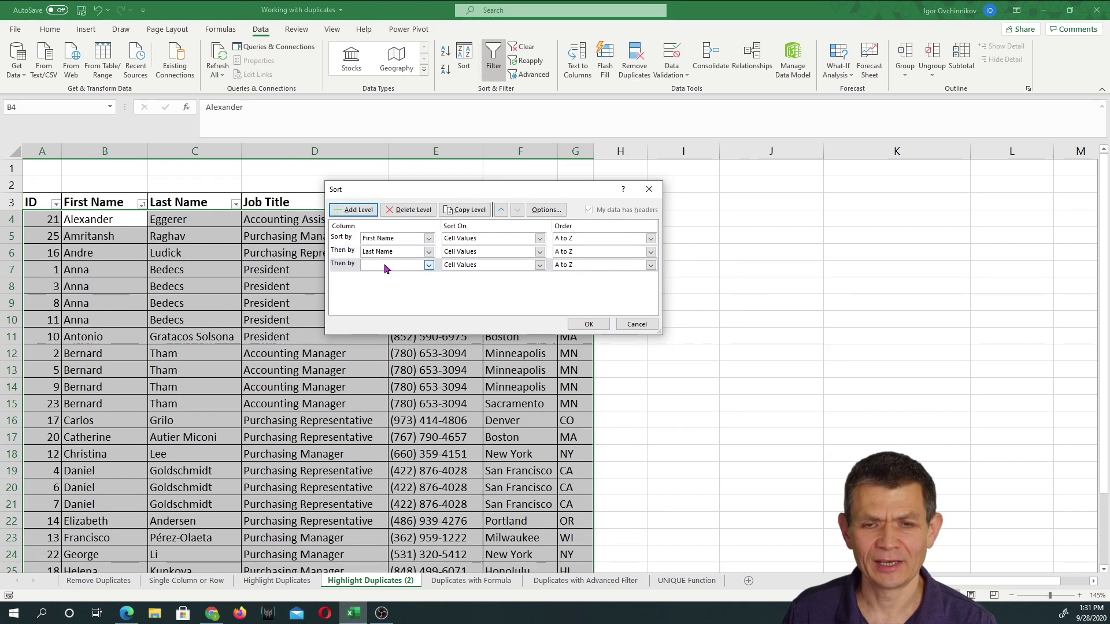
left_click(429, 266)
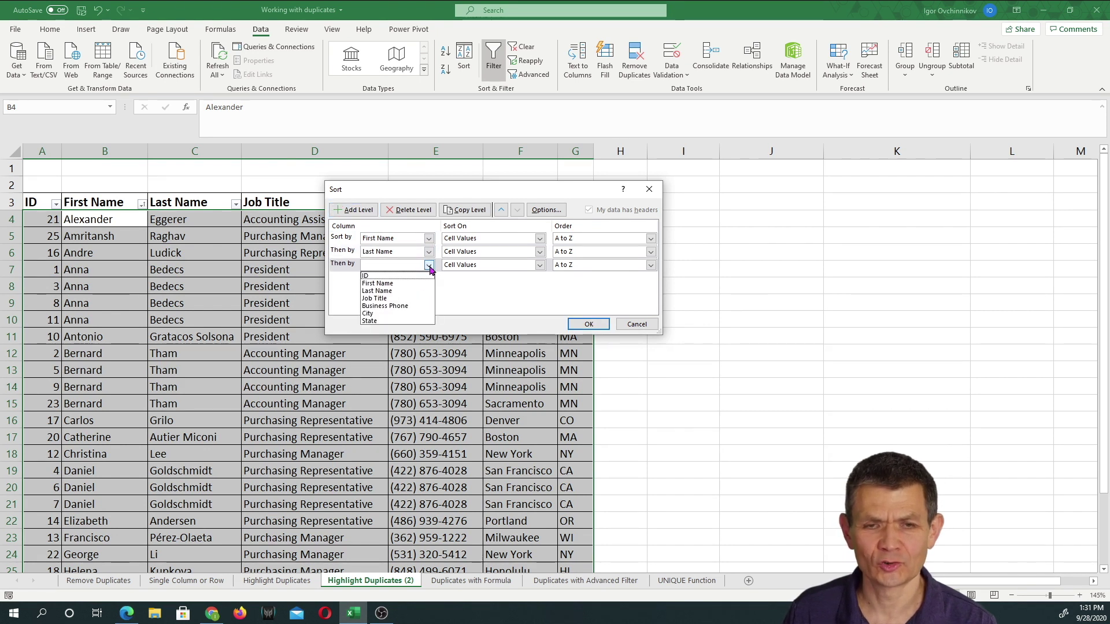
left_click(414, 302)
Add Business Phone and City as further A to Z sort levels and apply the sort
left_click(354, 210)
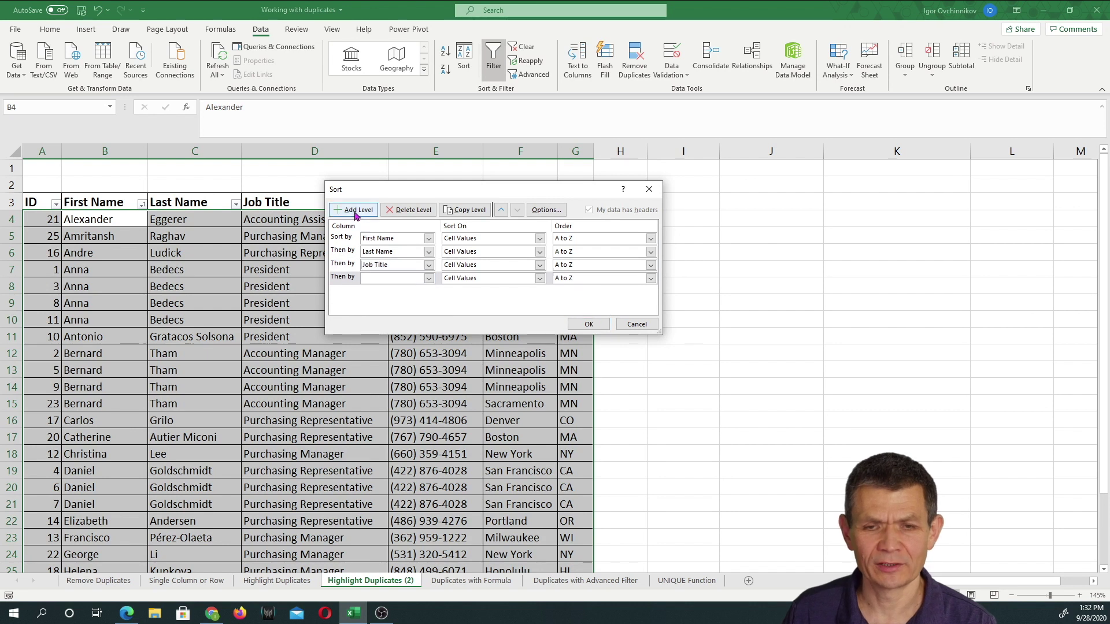
left_click(429, 279)
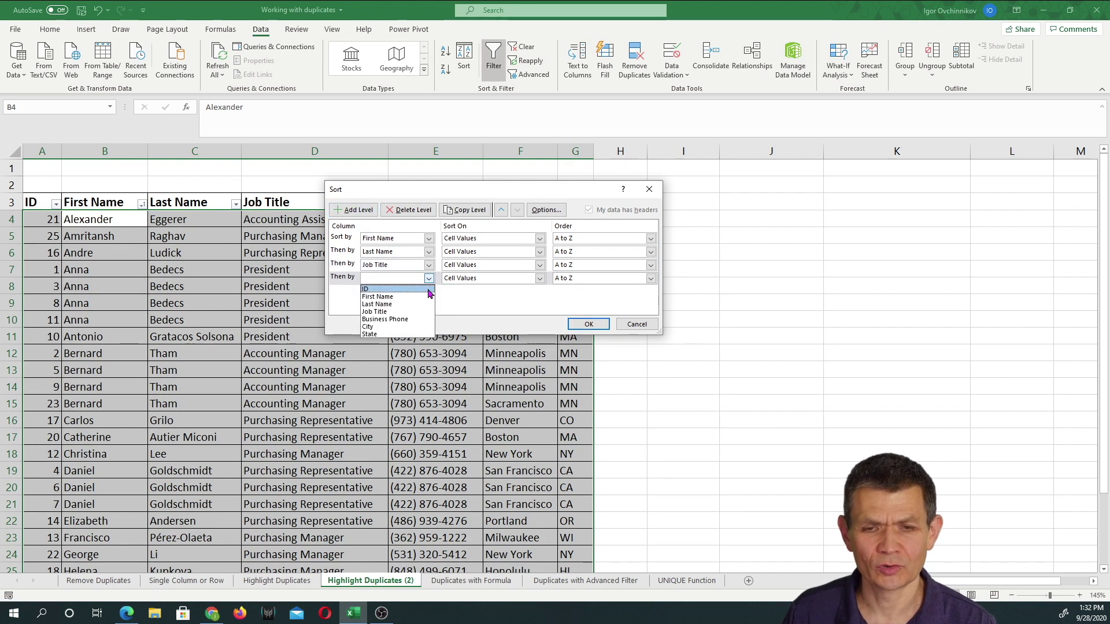
left_click(426, 322)
left_click(355, 210)
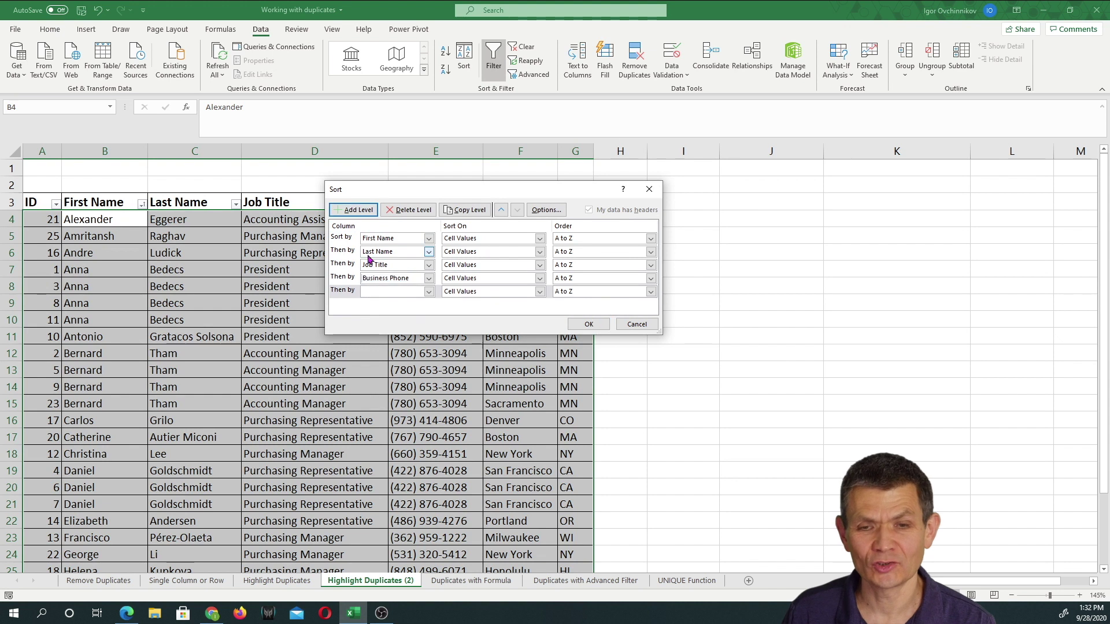
left_click(428, 291)
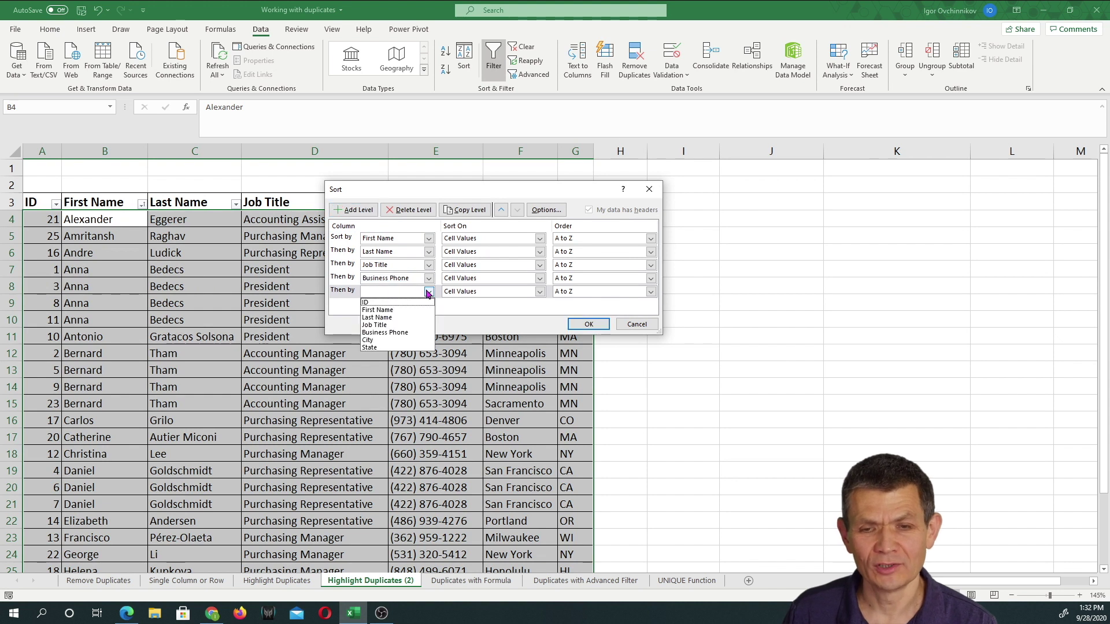
left_click(419, 340)
left_click(589, 324)
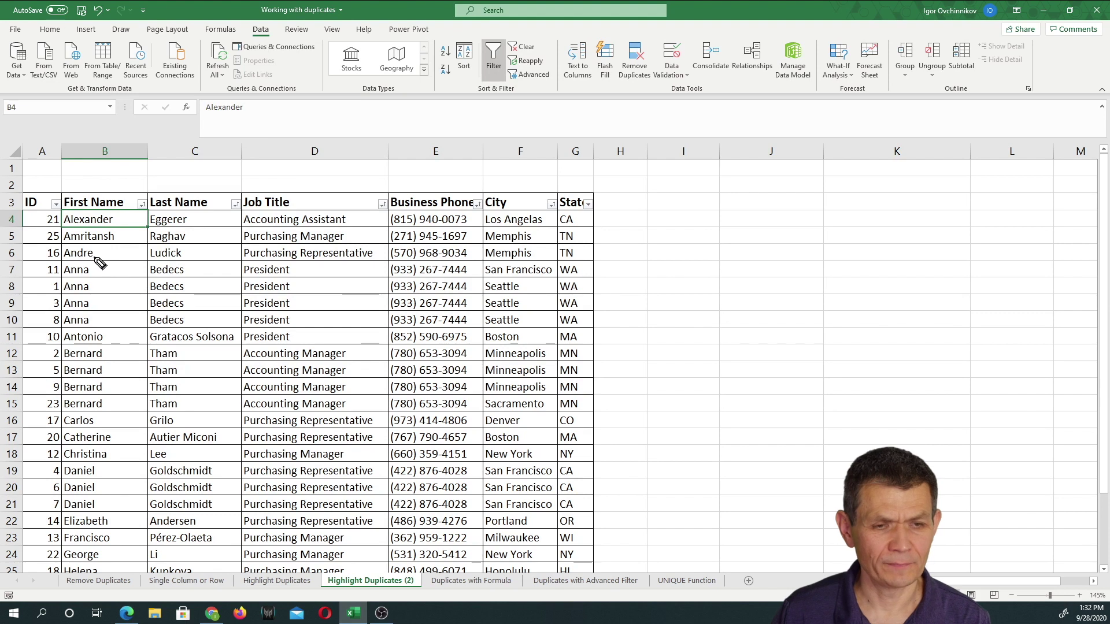
mouse_move(94, 255)
left_mouse_down()
mouse_move(37, 283)
mouse_move(74, 317)
mouse_move(600, 318)
mouse_move(620, 273)
mouse_move(451, 258)
mouse_move(91, 256)
left_mouse_up()
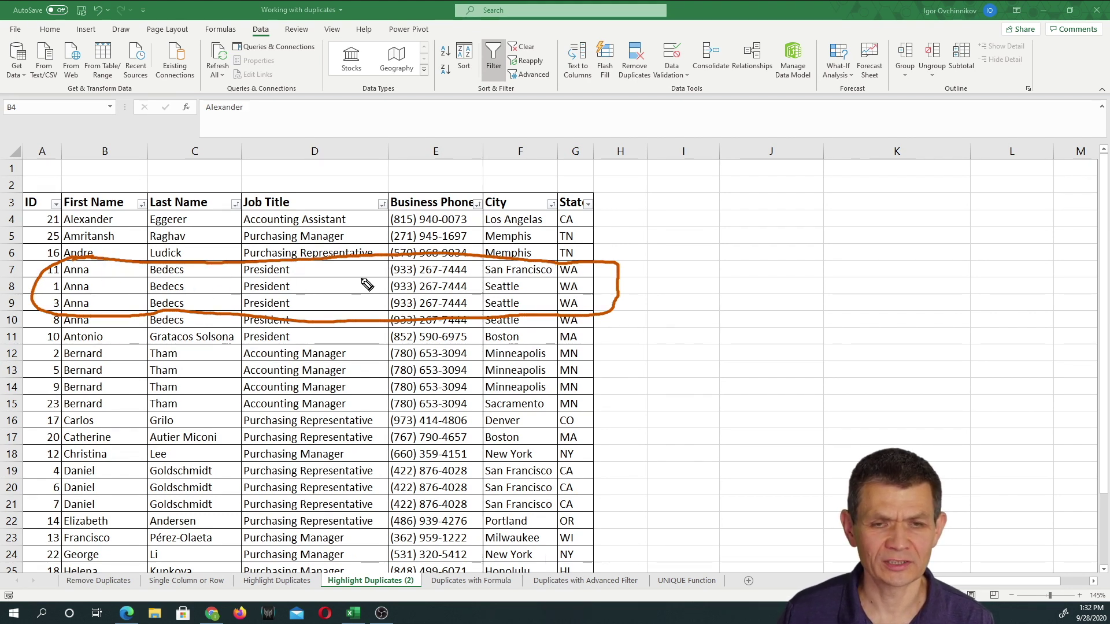
mouse_move(539, 257)
left_mouse_down()
mouse_move(520, 292)
mouse_move(553, 255)
left_mouse_up()
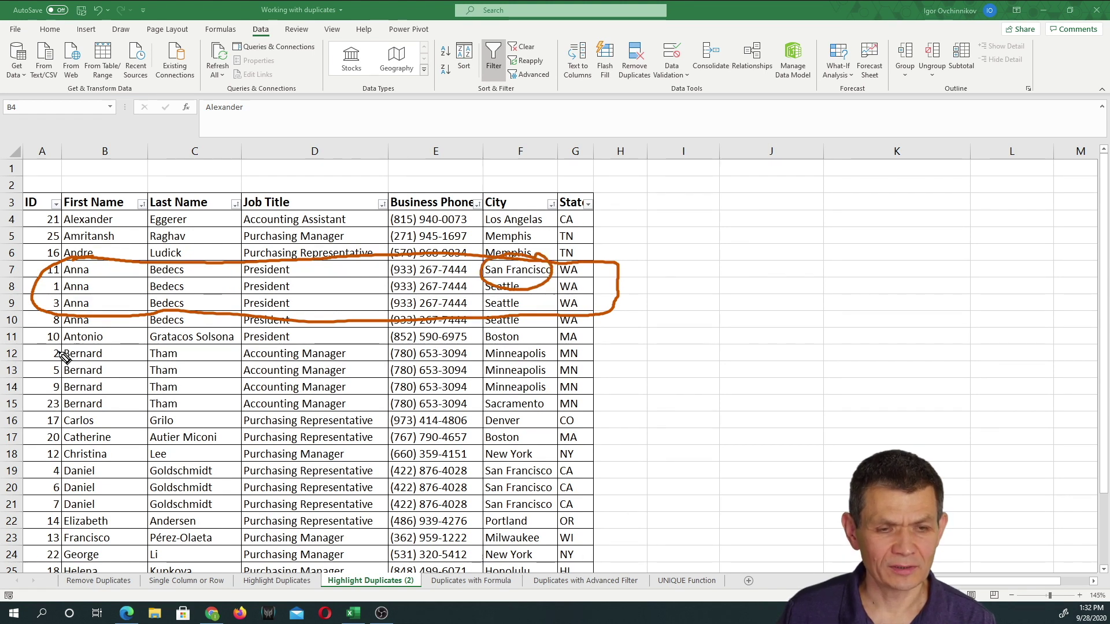
mouse_move(58, 350)
left_mouse_down()
mouse_move(602, 349)
mouse_move(587, 398)
mouse_move(232, 388)
left_mouse_up()
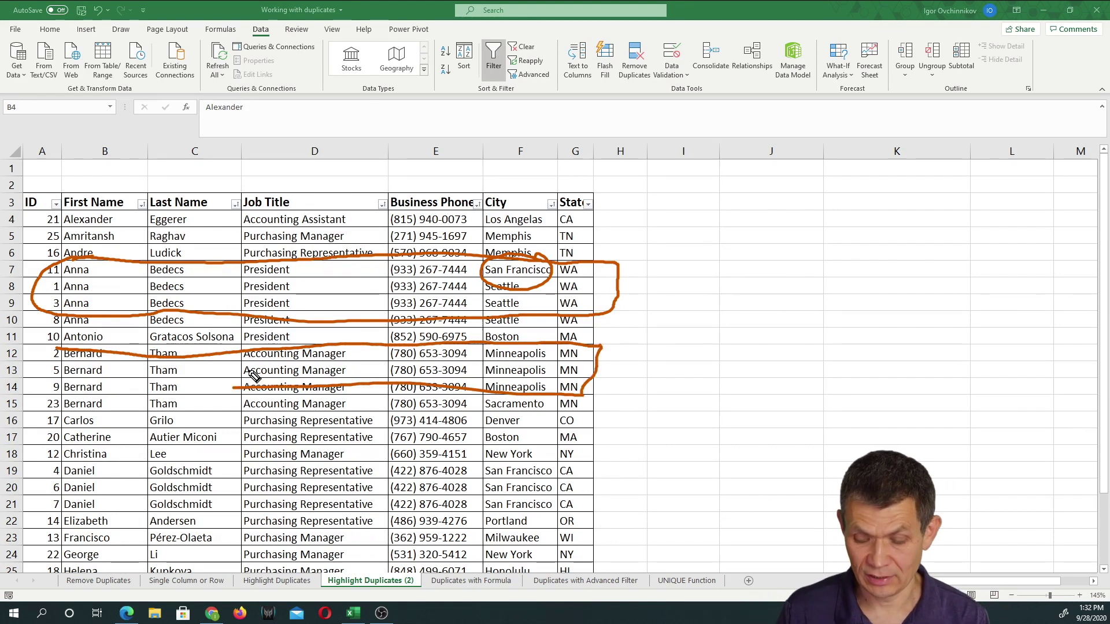
key("Escape")
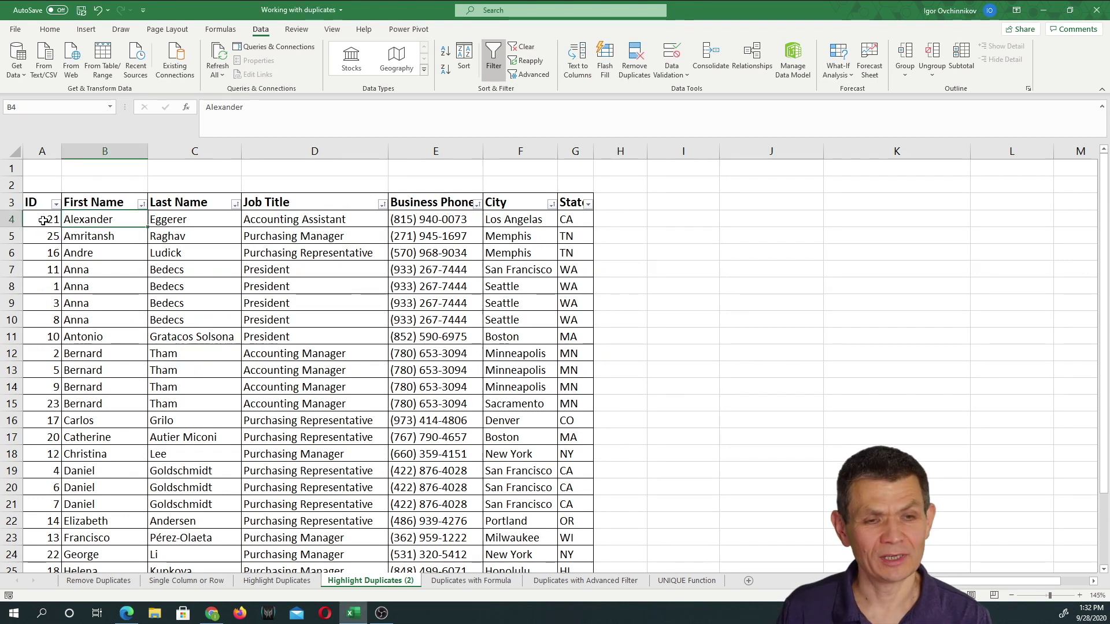
Start a new formula-based conditional formatting rule for the table data A4:G28, keeping its dialog clear of the data
left_click_drag(42, 219, 574, 537)
scroll(467, 366, "up", 2)
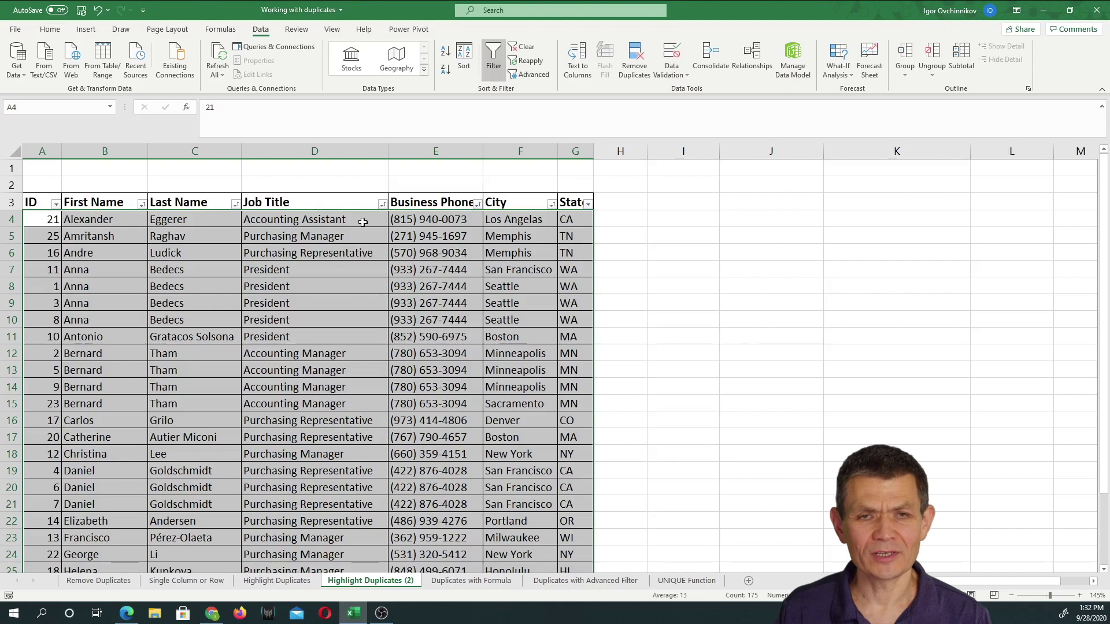
left_click(52, 32)
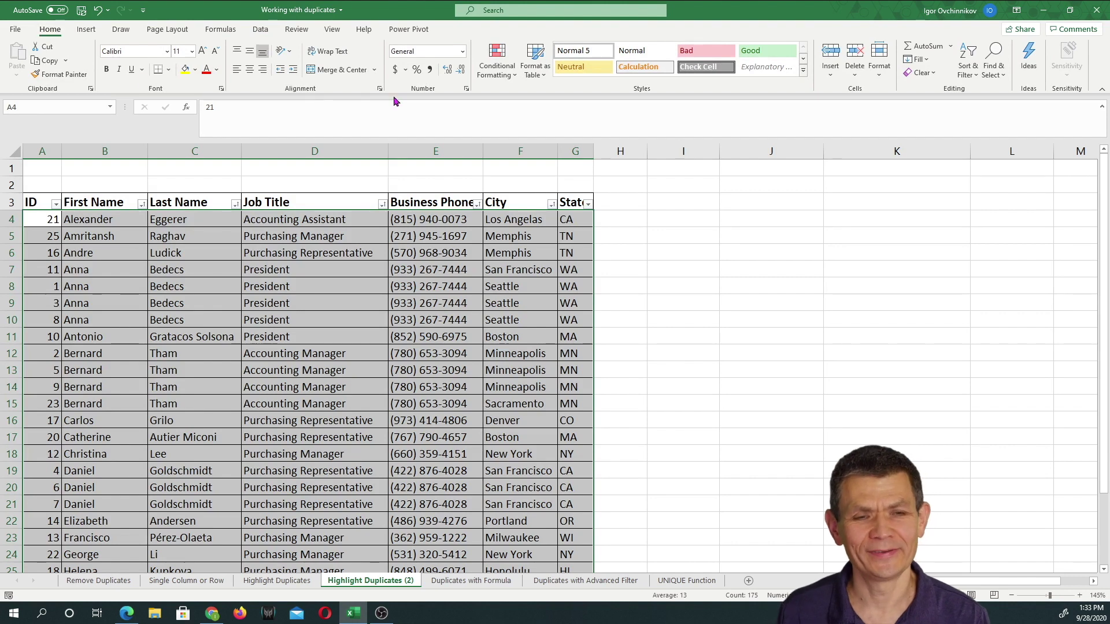
left_click(505, 81)
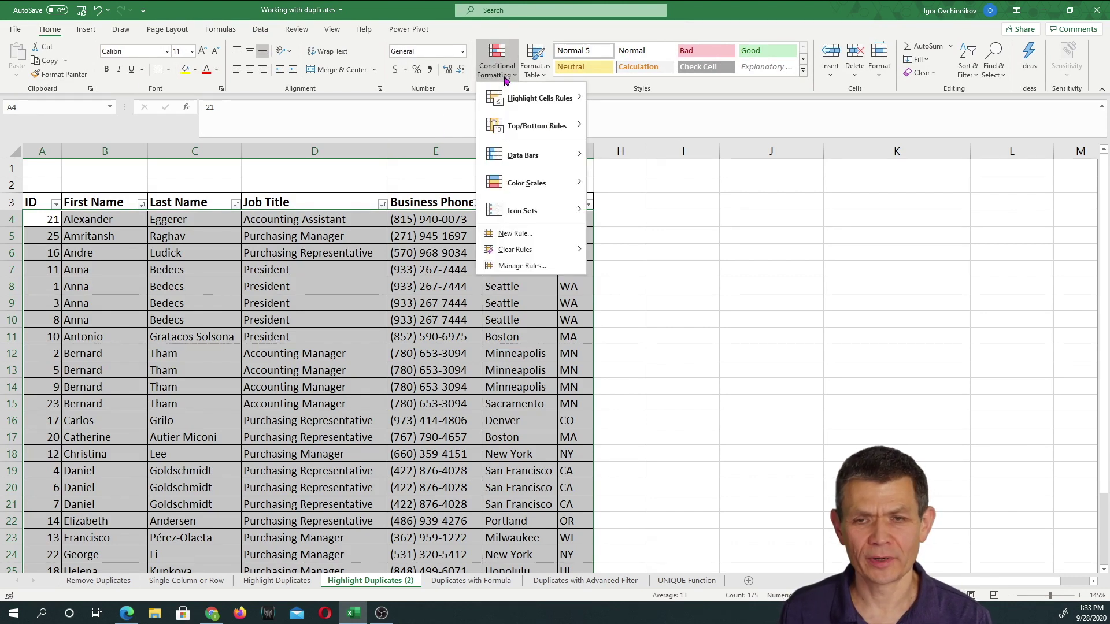
left_click(531, 233)
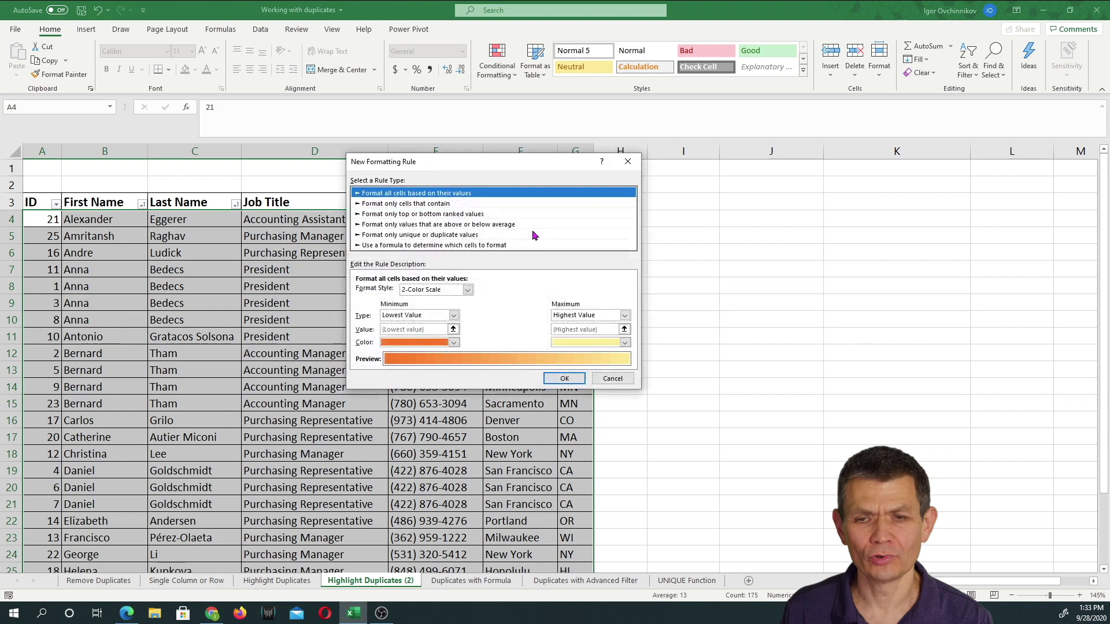
left_click(435, 245)
left_click_drag(437, 169, 719, 145)
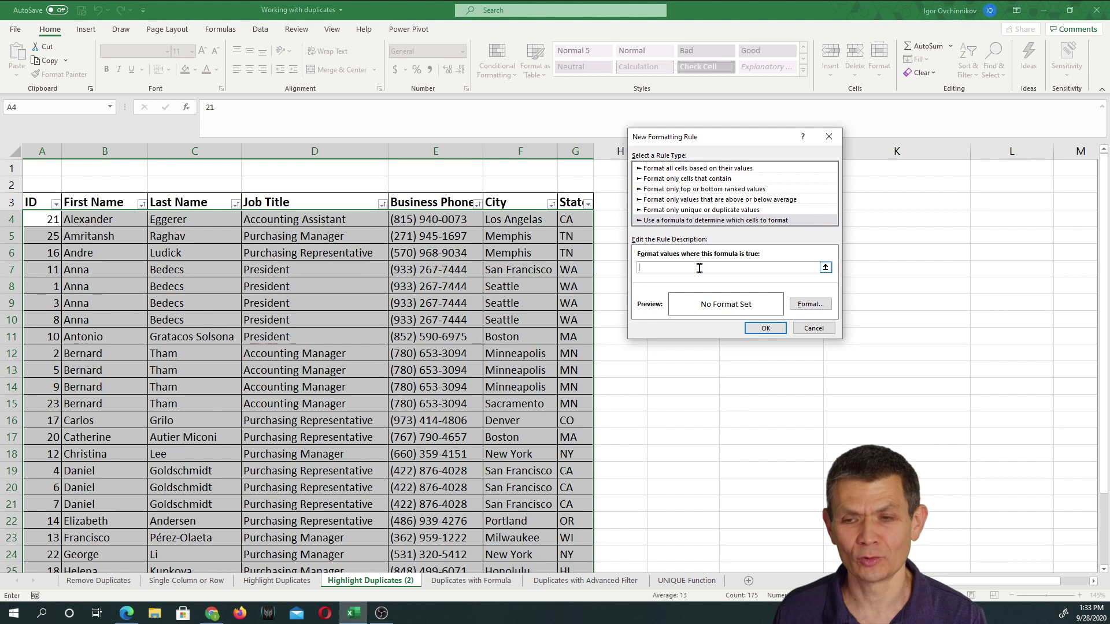
Enter =concat($B4:$G4) as the first part of the rule formula, with only the columns fixed
type("=")
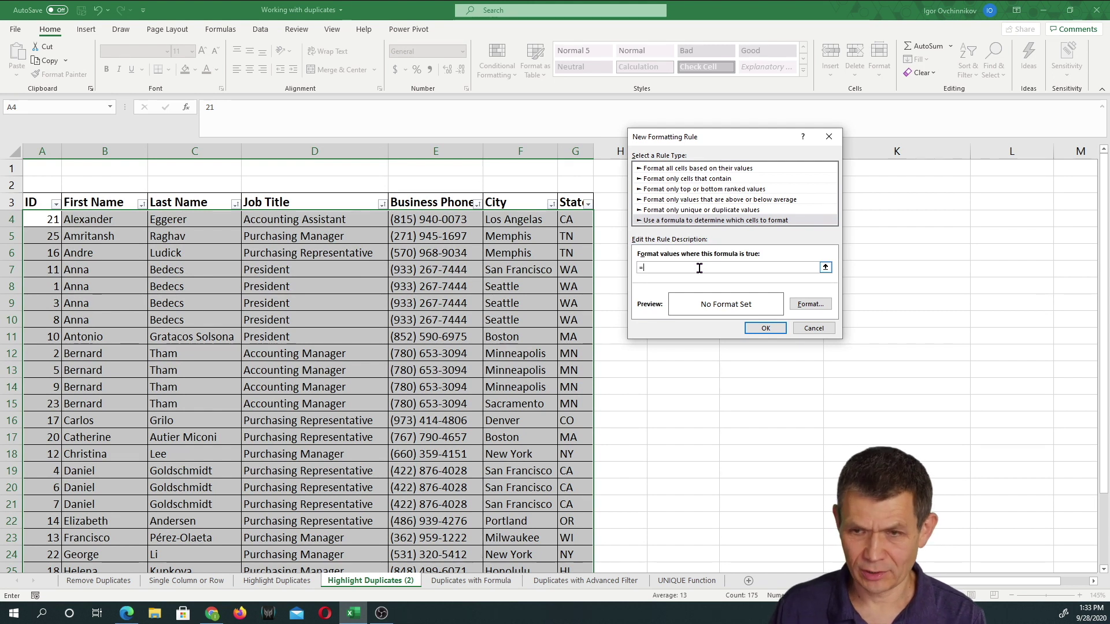
type("concat")
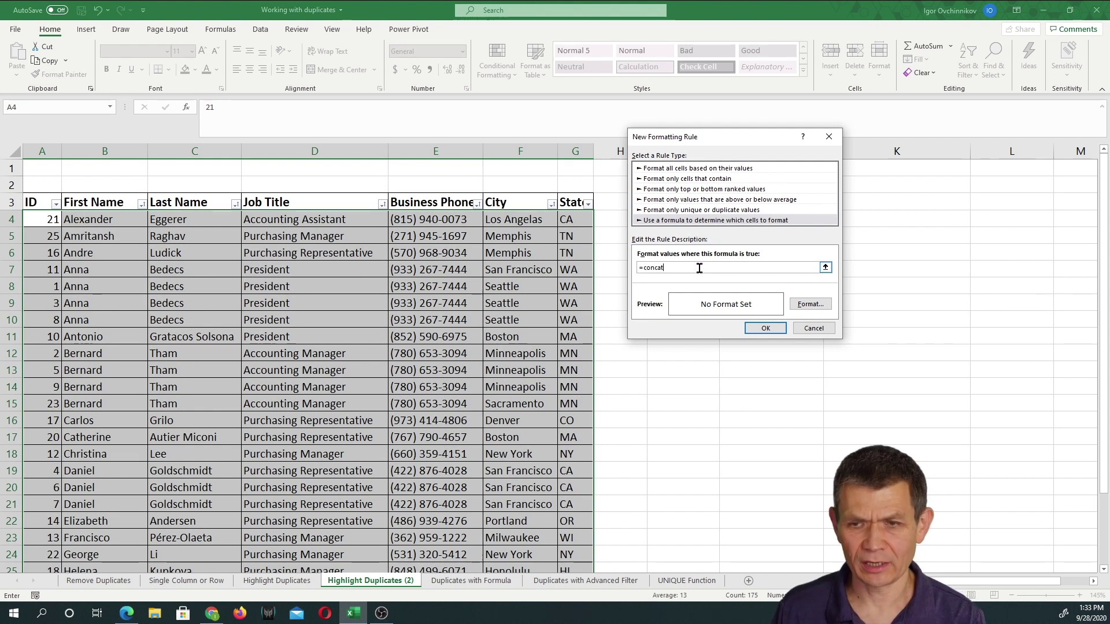
type("(")
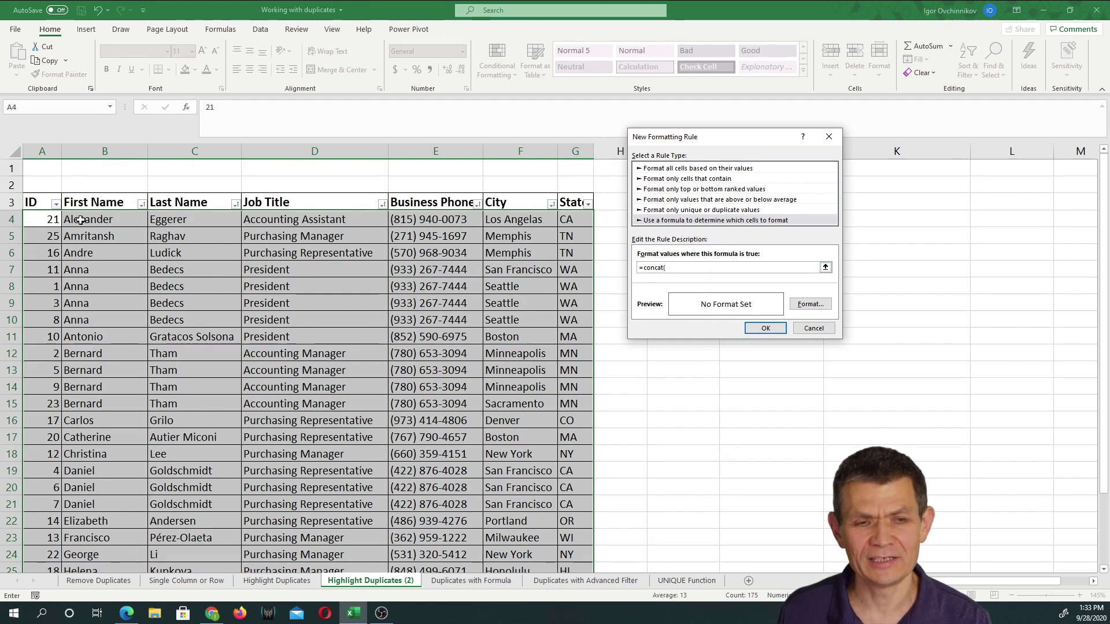
left_click_drag(82, 218, 598, 224)
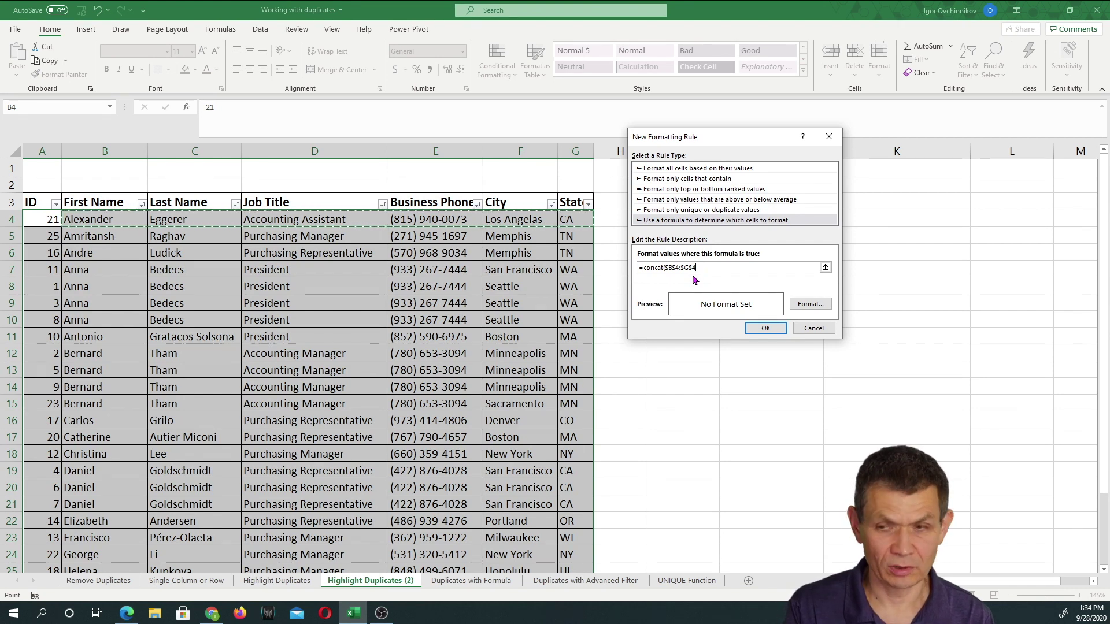
key("F4")
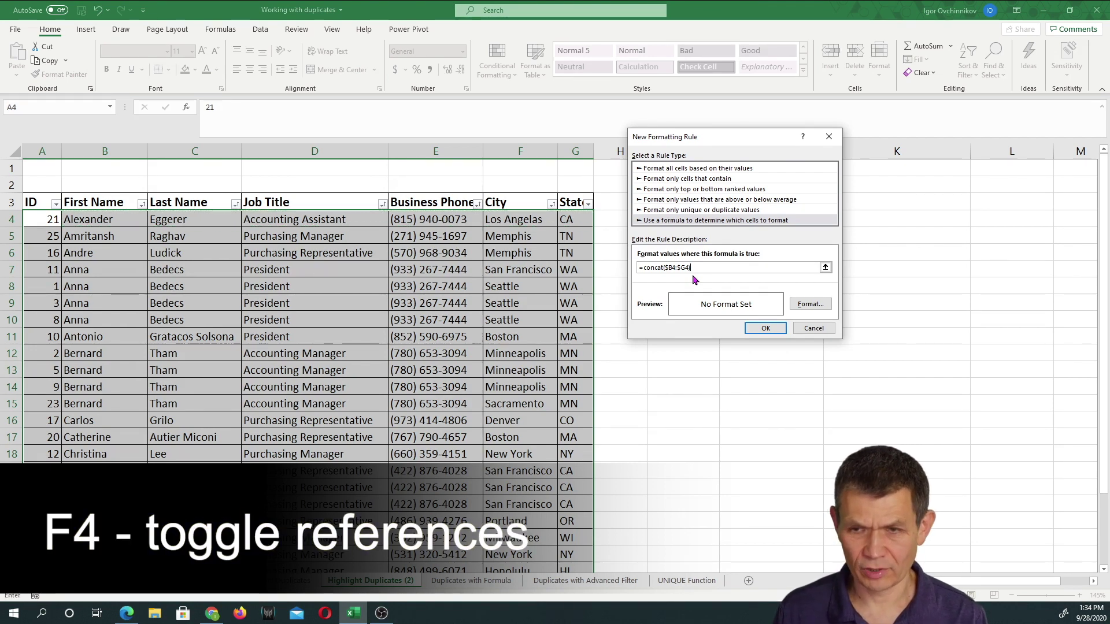
Complete the rule formula as =concat($B4:$G4)=concat($B3:$G3) to compare each record with the row above
type("=")
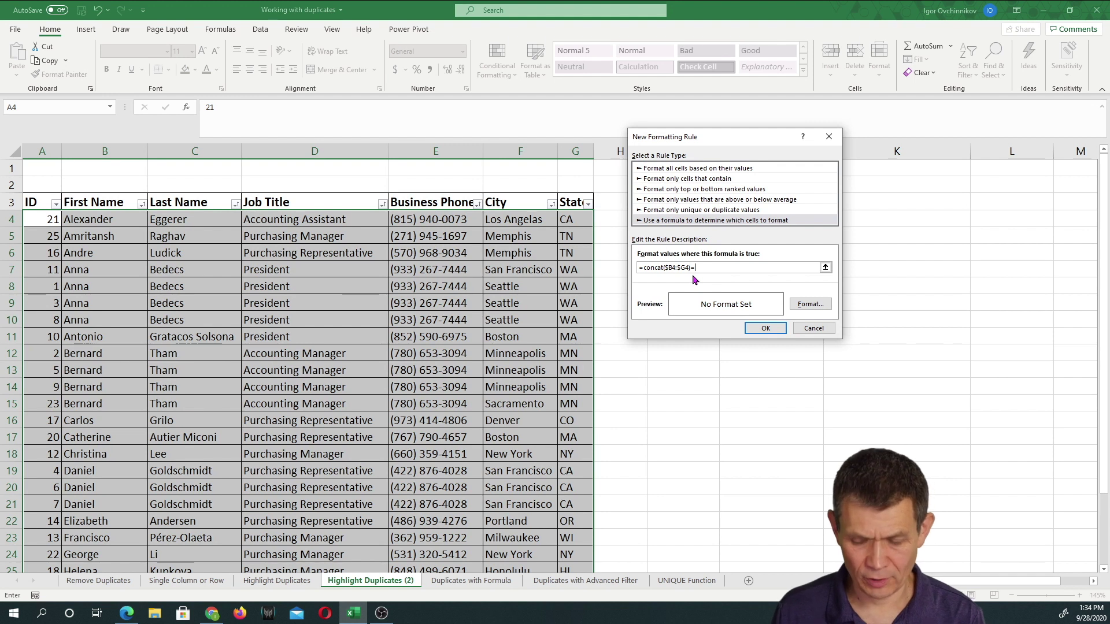
type("ncat")
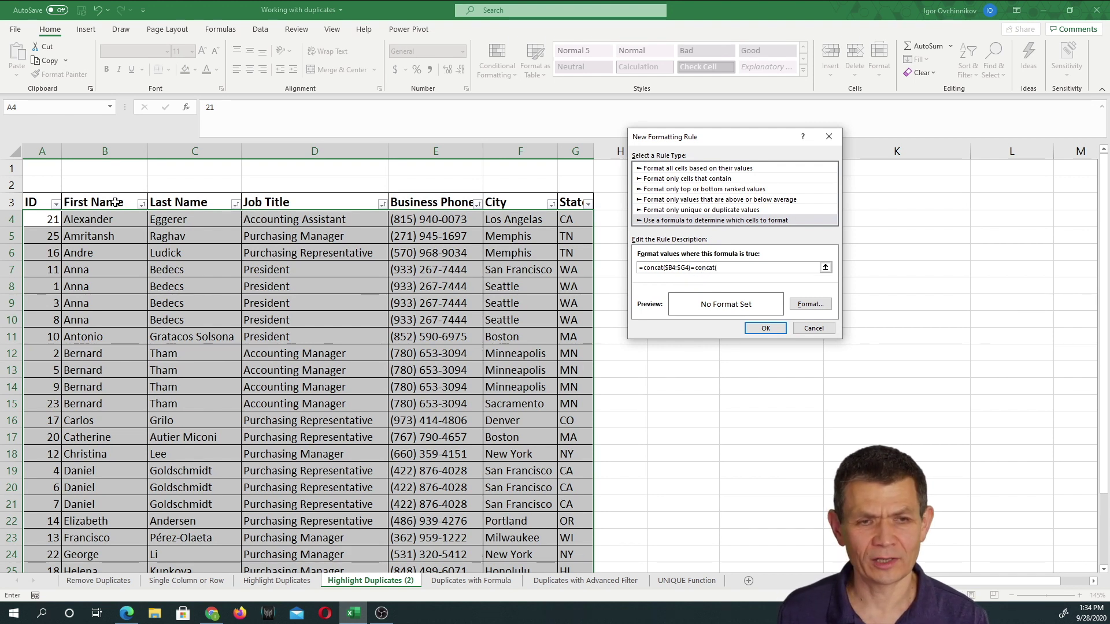
type("(")
left_click_drag(115, 202, 481, 202)
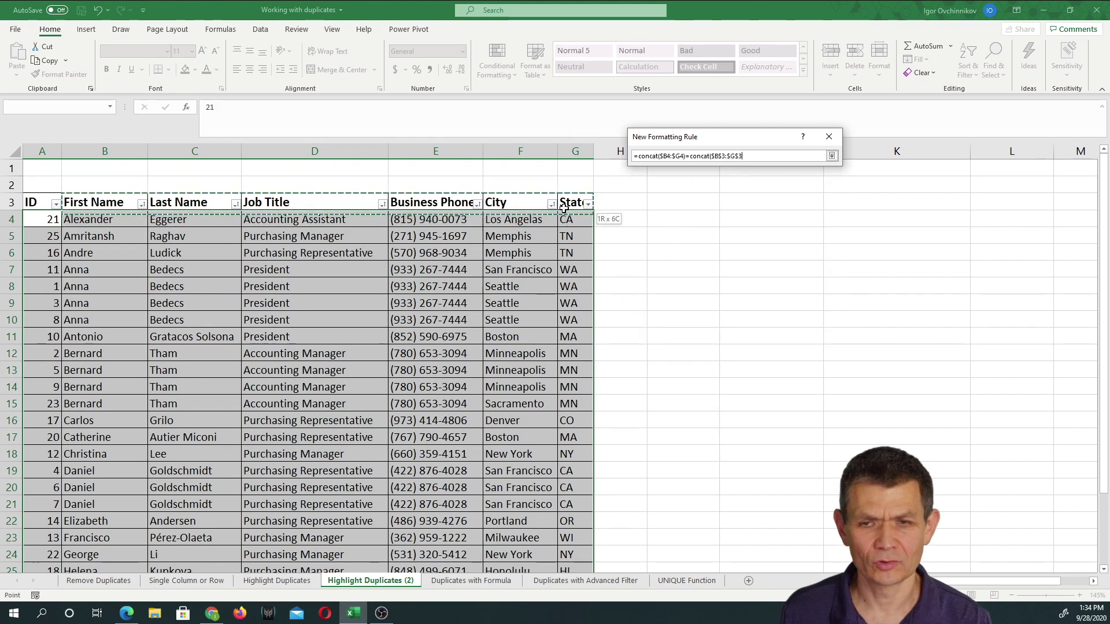
left_click_drag(565, 204, 566, 203)
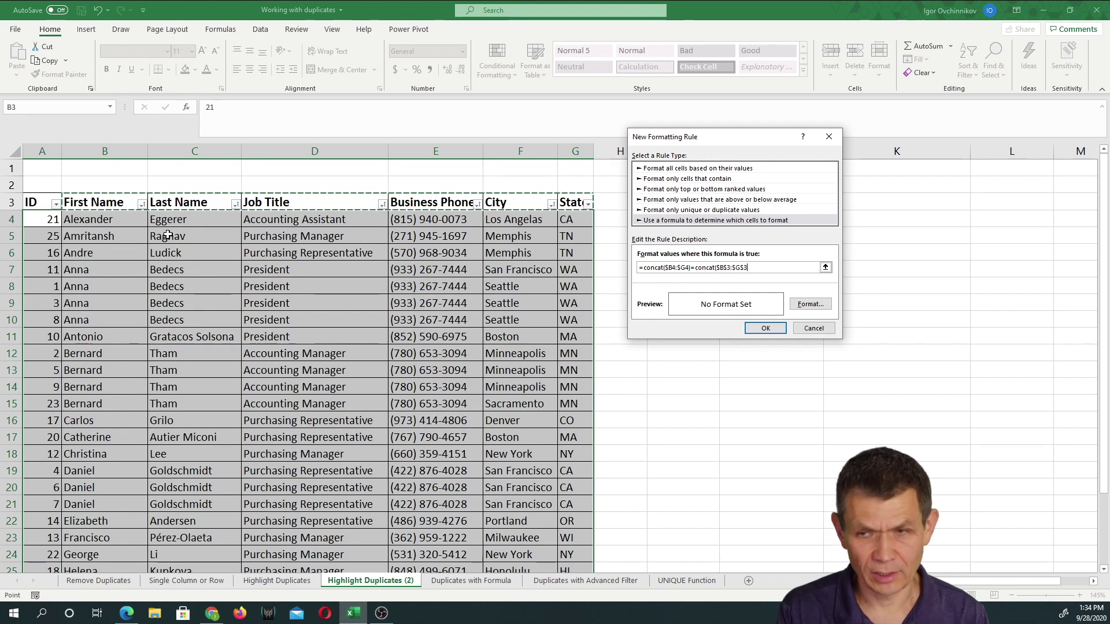
key("F4")
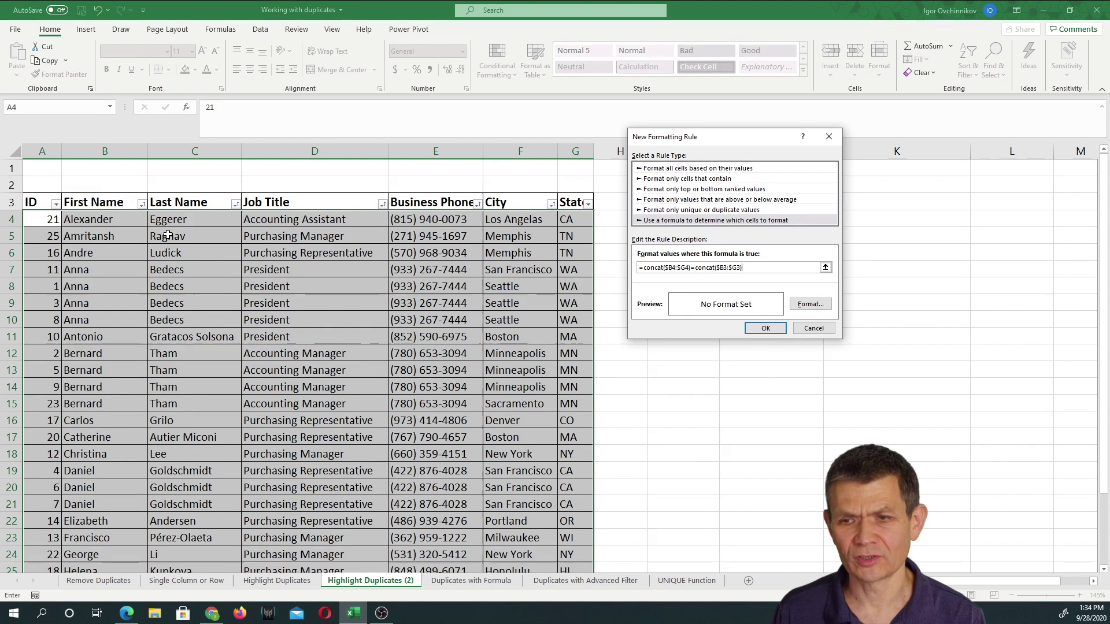
left_click(669, 265)
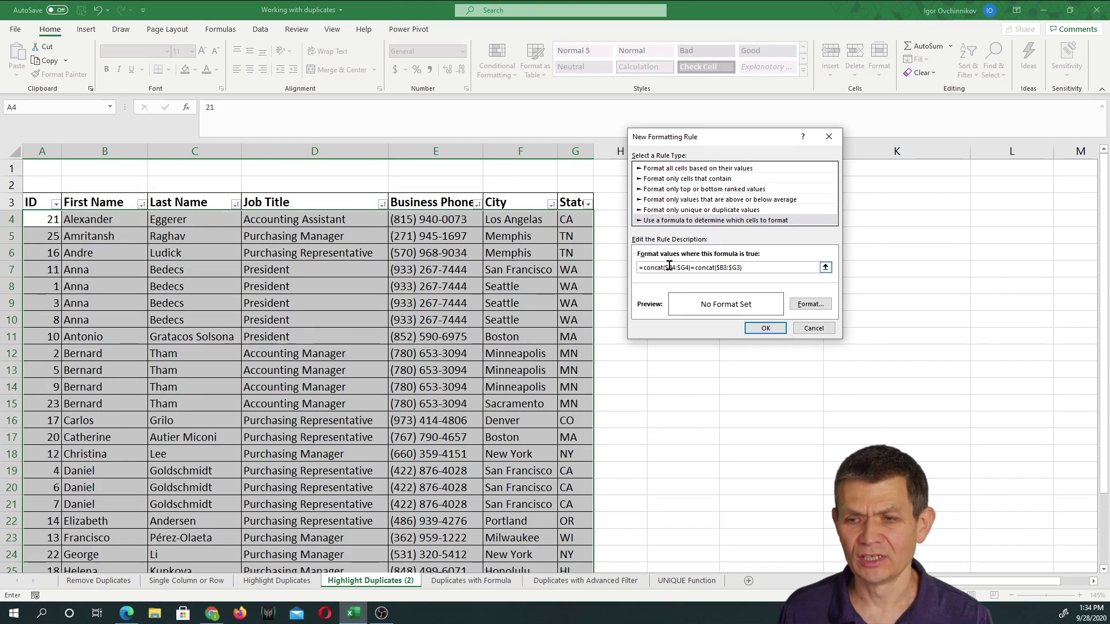
Give the formula rule a dark gold background fill and apply the rule to the table data
left_click(803, 308)
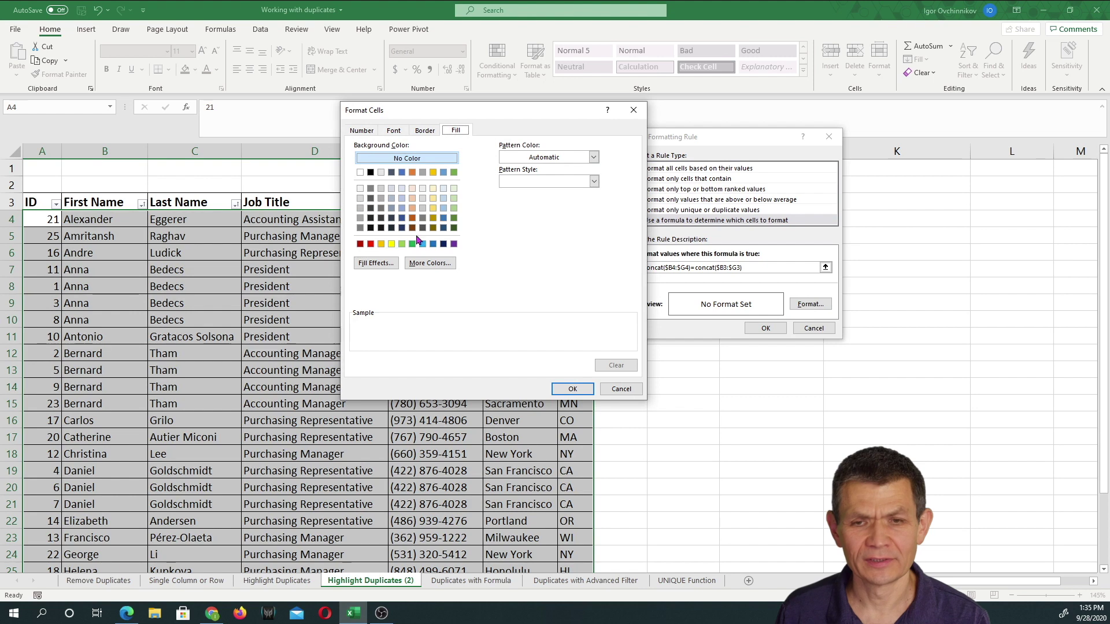
left_click(433, 221)
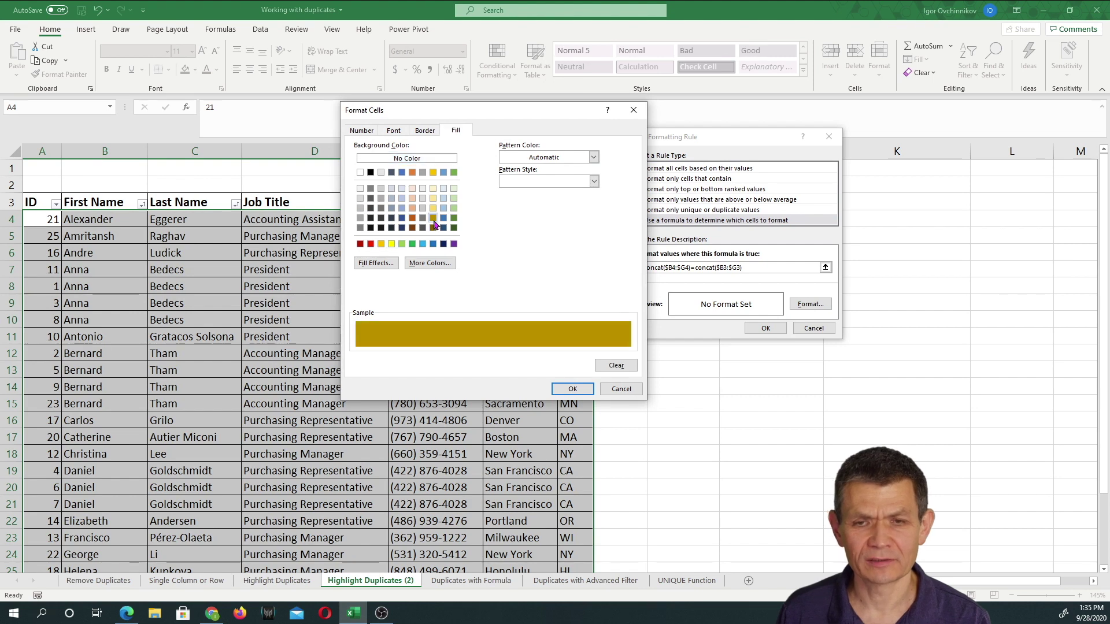
left_click(572, 389)
left_click(766, 328)
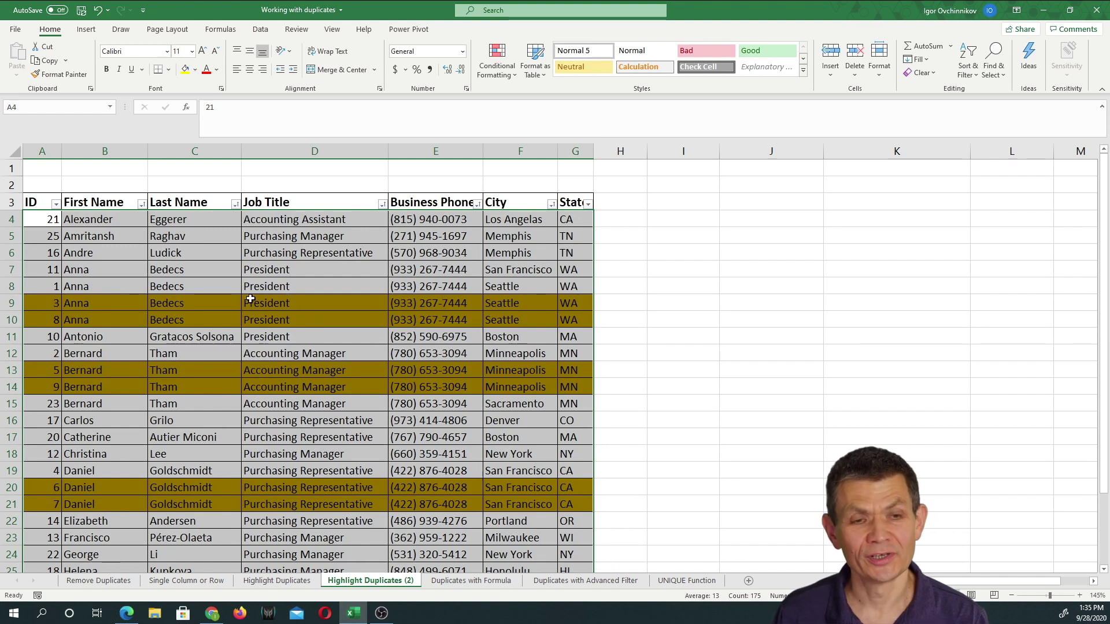
left_click(141, 236)
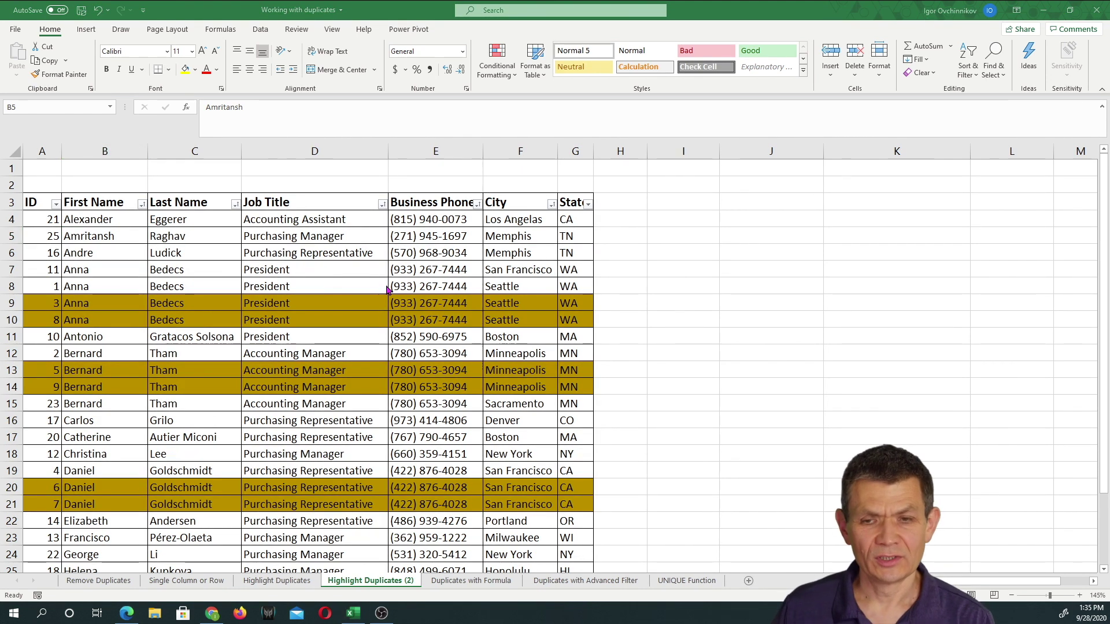
Sort the table by ID from smallest to largest and undo that sort
key("alt+Tab")
left_click(56, 204)
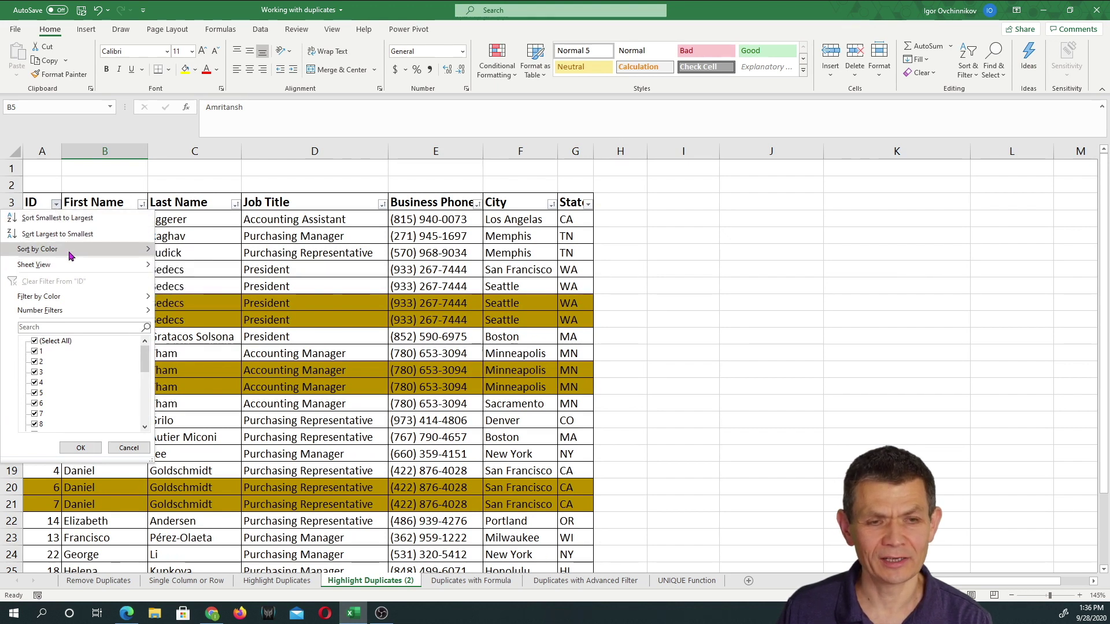
left_click(73, 224)
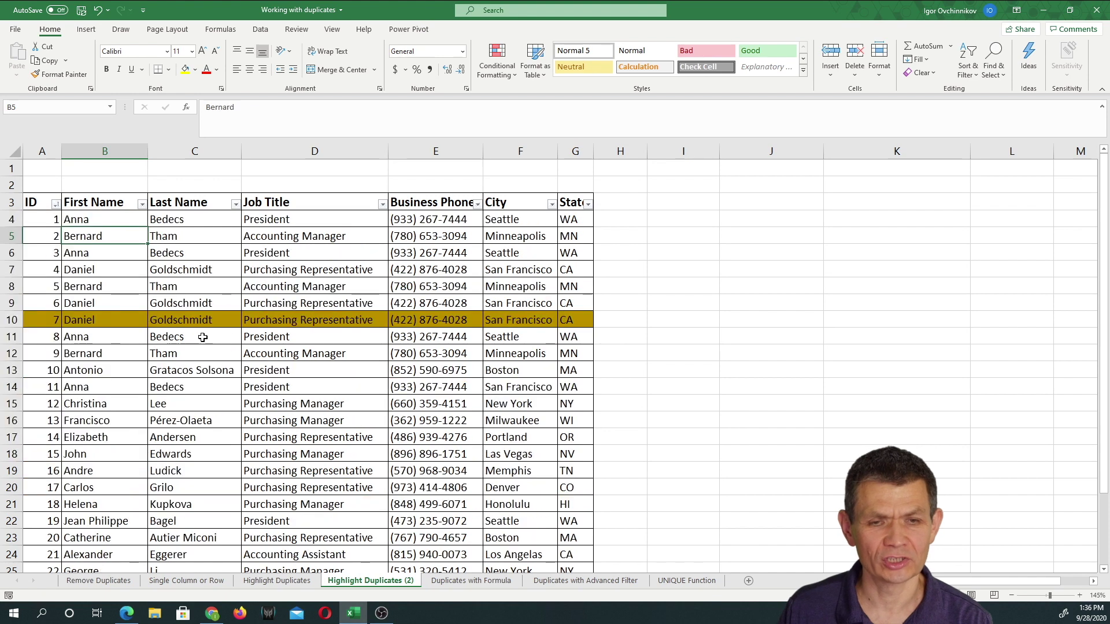
left_click(288, 290)
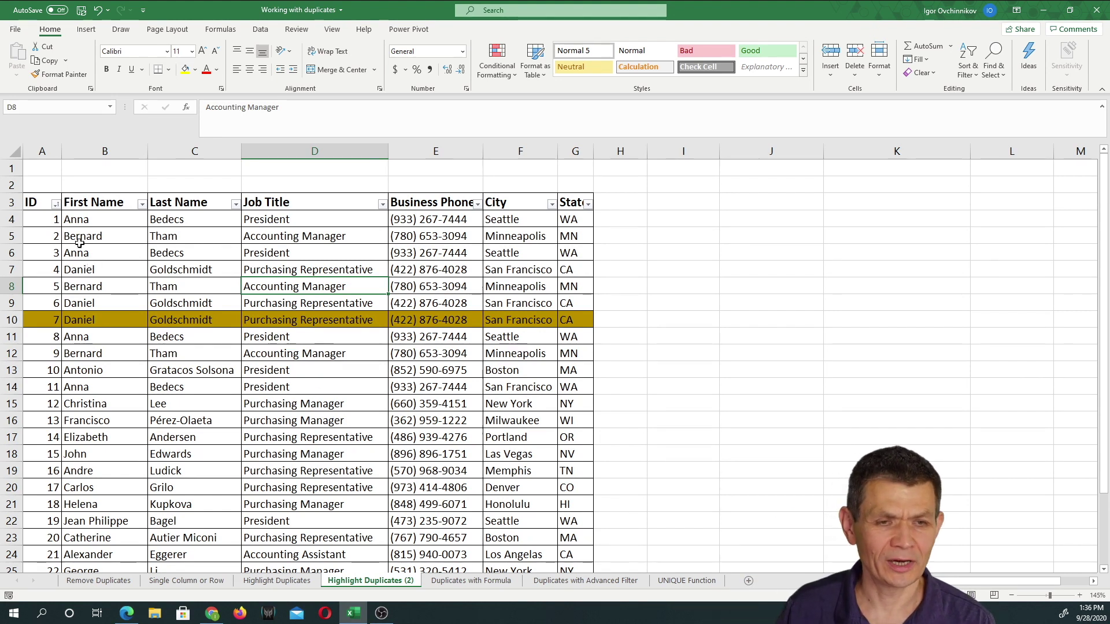
key("ctrl+z")
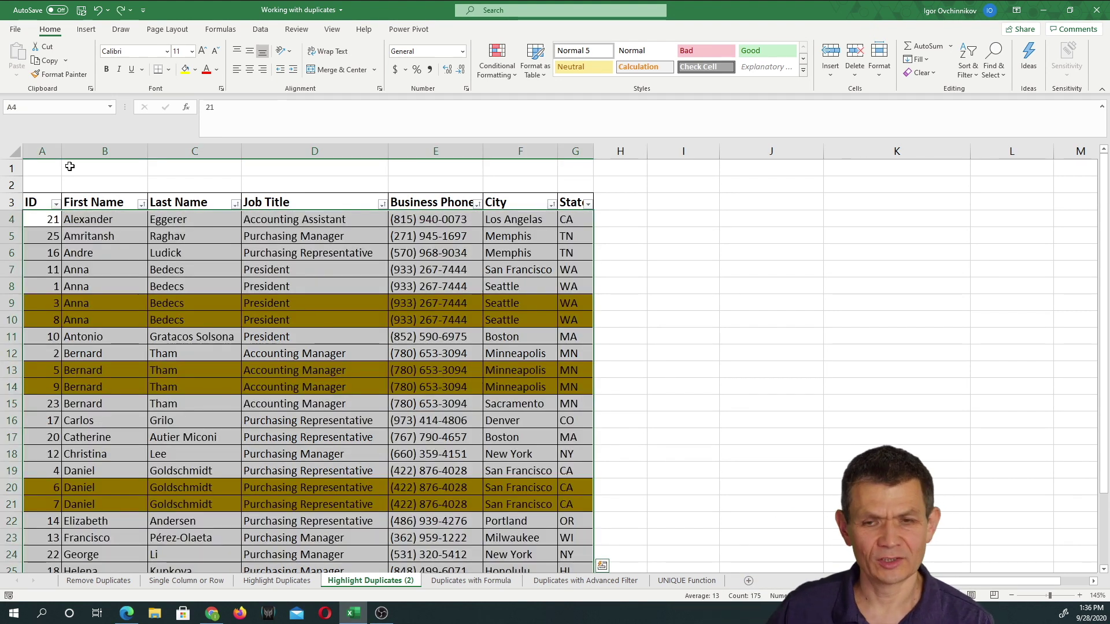
left_click(245, 268)
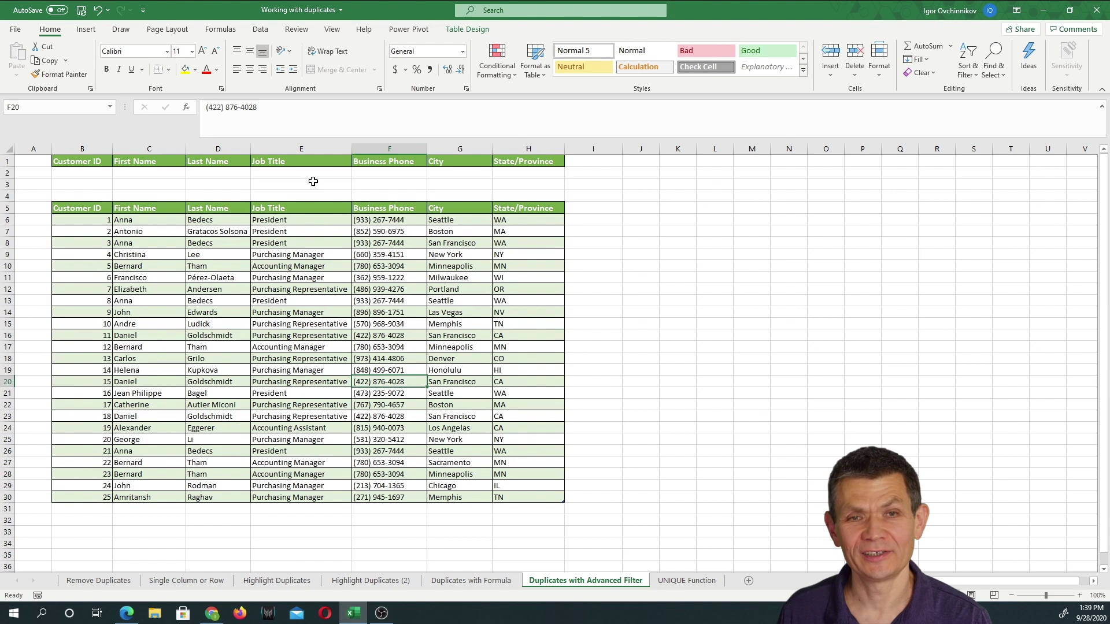
Examine the customer table B5:H30 and the criteria area B1:H2 on the Duplicates with Advanced Filter sheet
left_click_drag(85, 209, 522, 492)
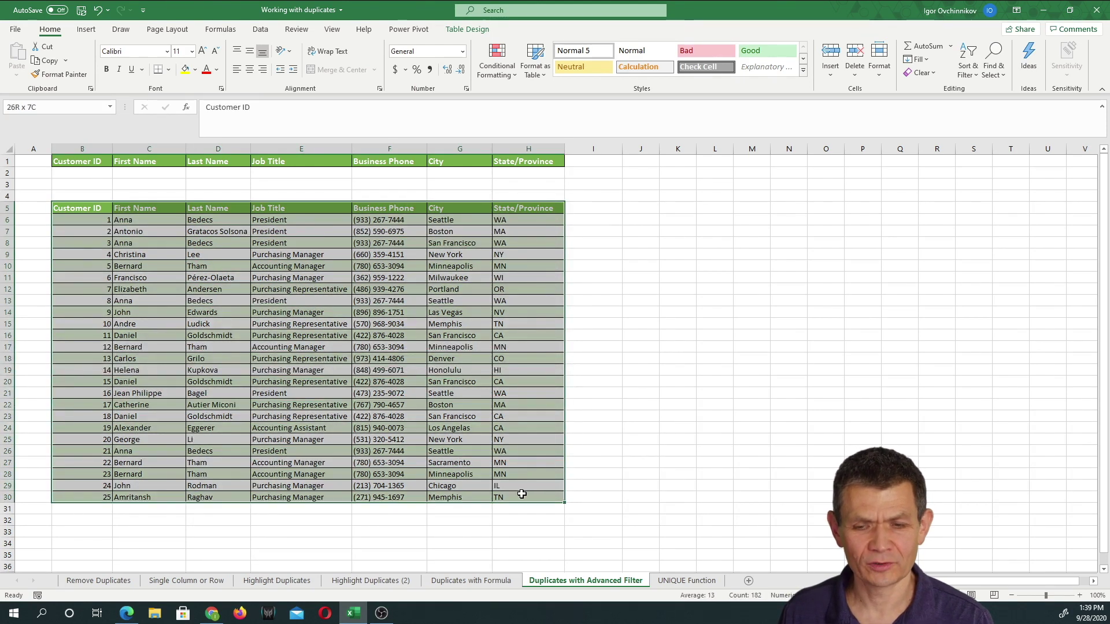
left_click(460, 347)
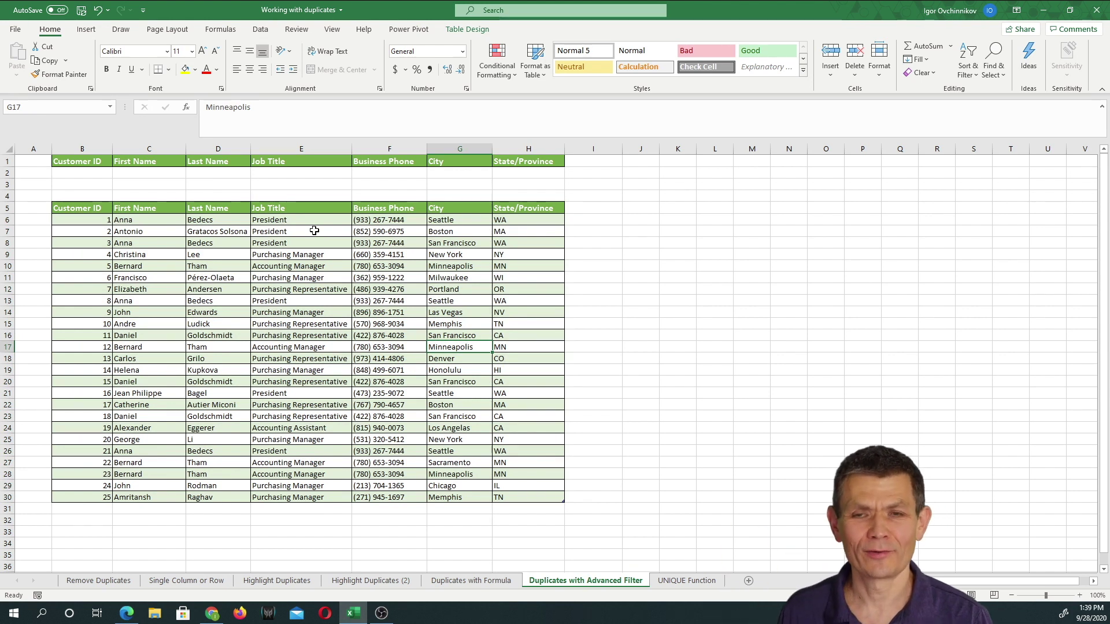
left_click_drag(95, 164, 527, 178)
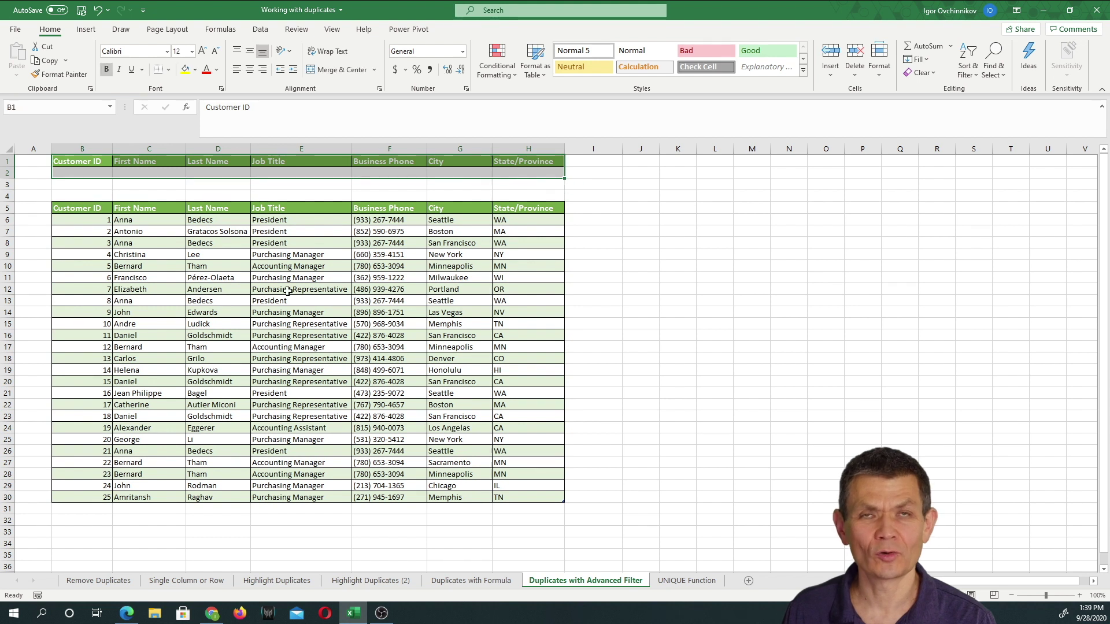
left_click(287, 291)
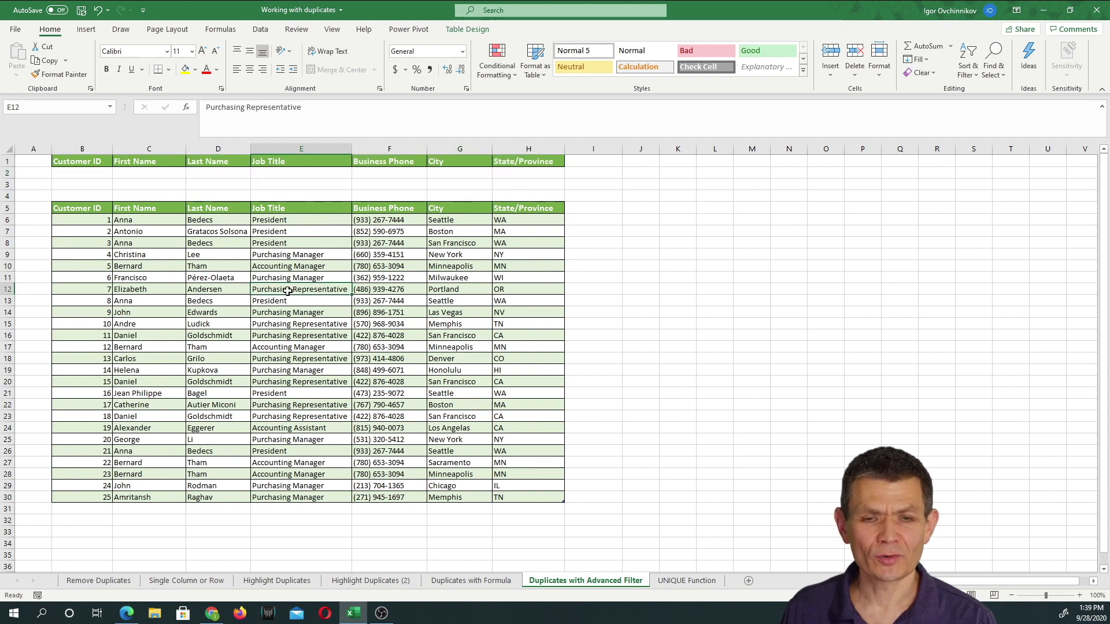
Start an Advanced Filter from inside the customer table, set to copy results to another location, with its dialog beside the data
left_click(261, 29)
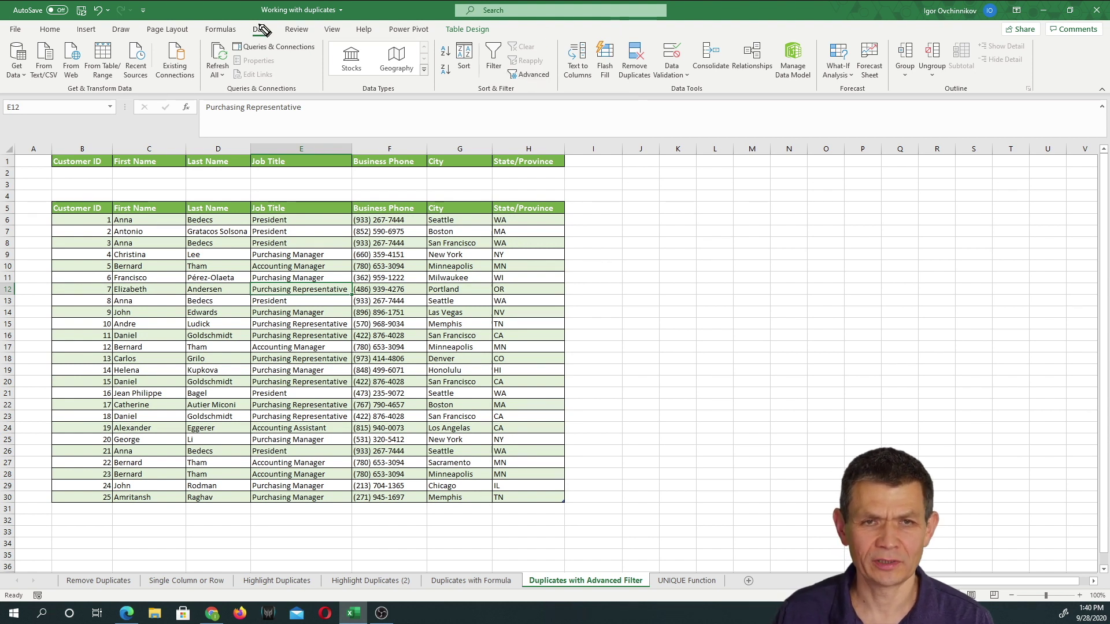
mouse_move(265, 12)
left_mouse_down()
mouse_move(248, 39)
mouse_move(282, 23)
left_mouse_up()
mouse_move(538, 65)
left_mouse_down()
mouse_move(565, 88)
mouse_move(545, 57)
left_mouse_up()
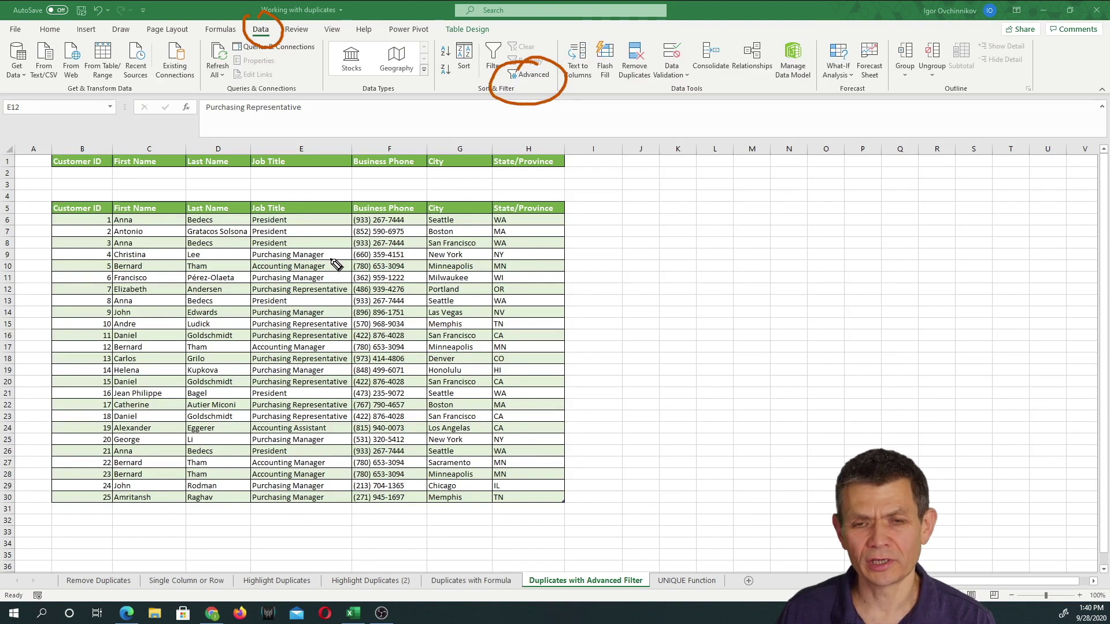
mouse_move(294, 277)
left_mouse_down()
mouse_move(317, 287)
mouse_move(325, 311)
left_mouse_up()
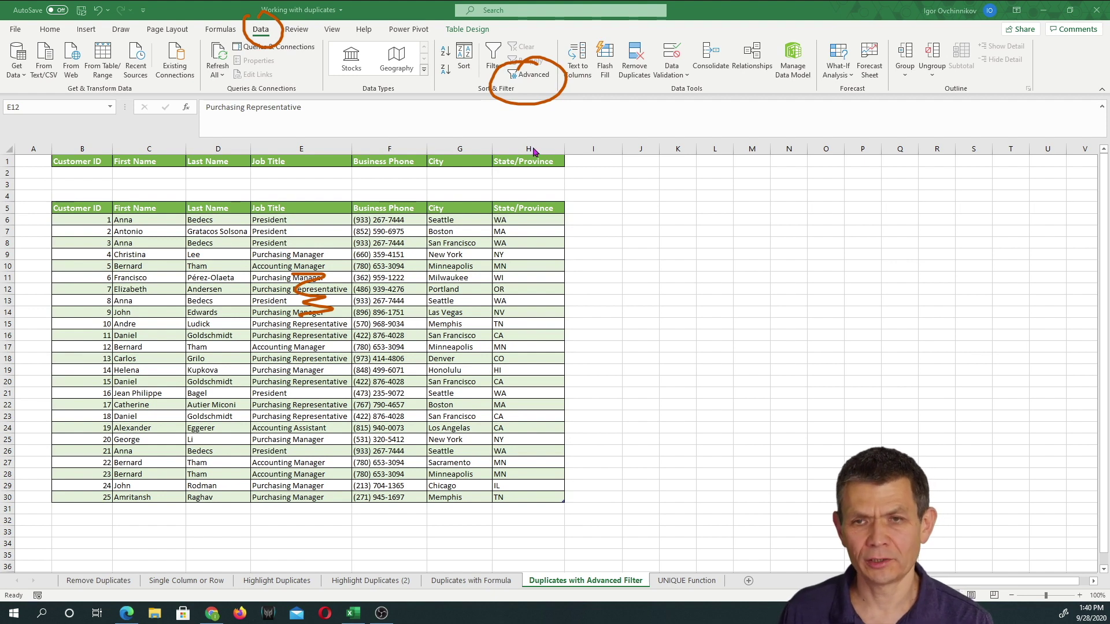
left_click(529, 74)
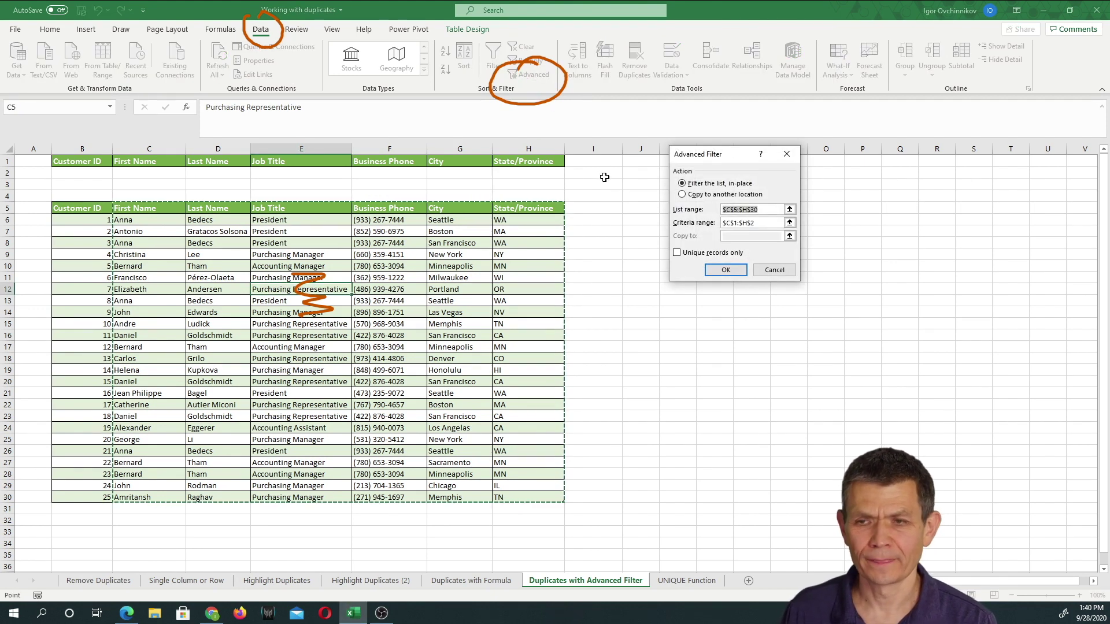
left_click_drag(711, 161, 636, 230)
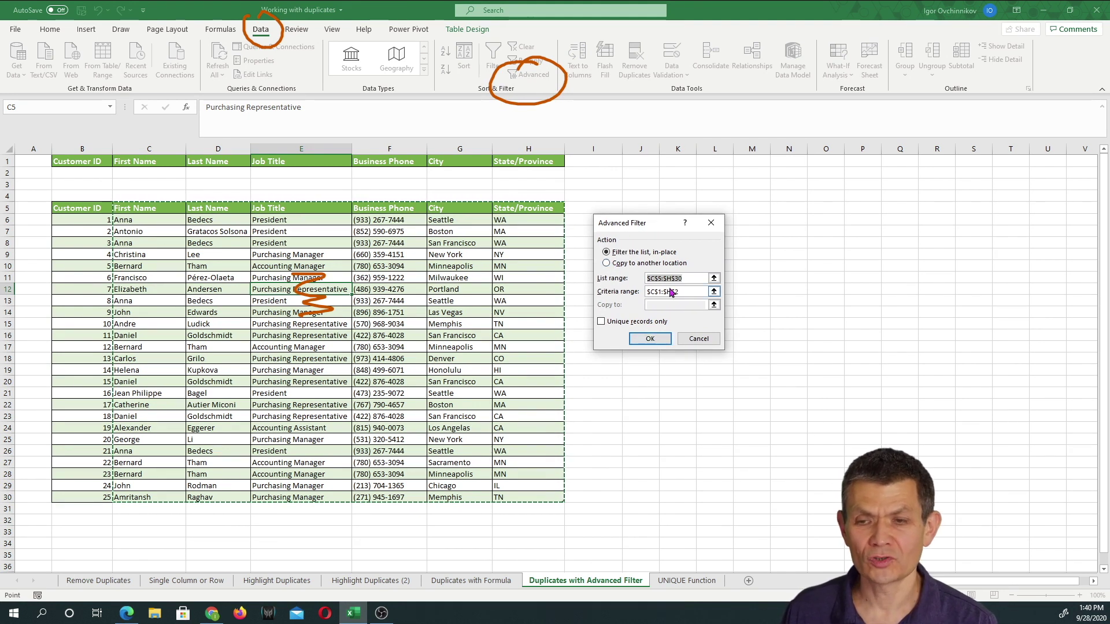
left_click(620, 266)
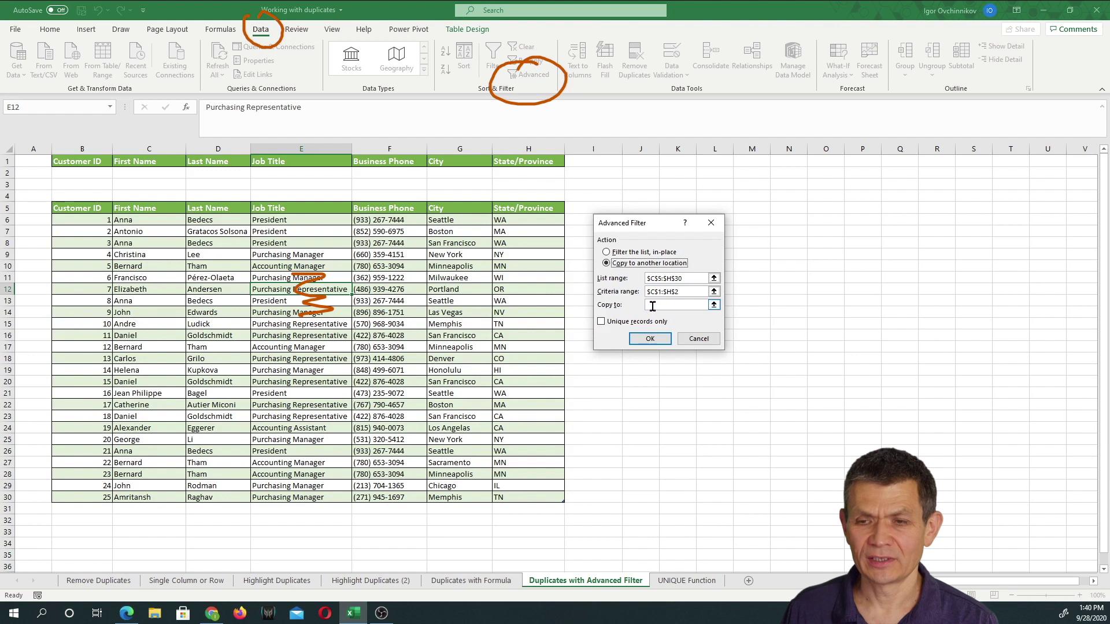
Reset the filter's list range to the table columns First Name through State/Province, headers included, leaving out Customer ID
left_click(701, 279)
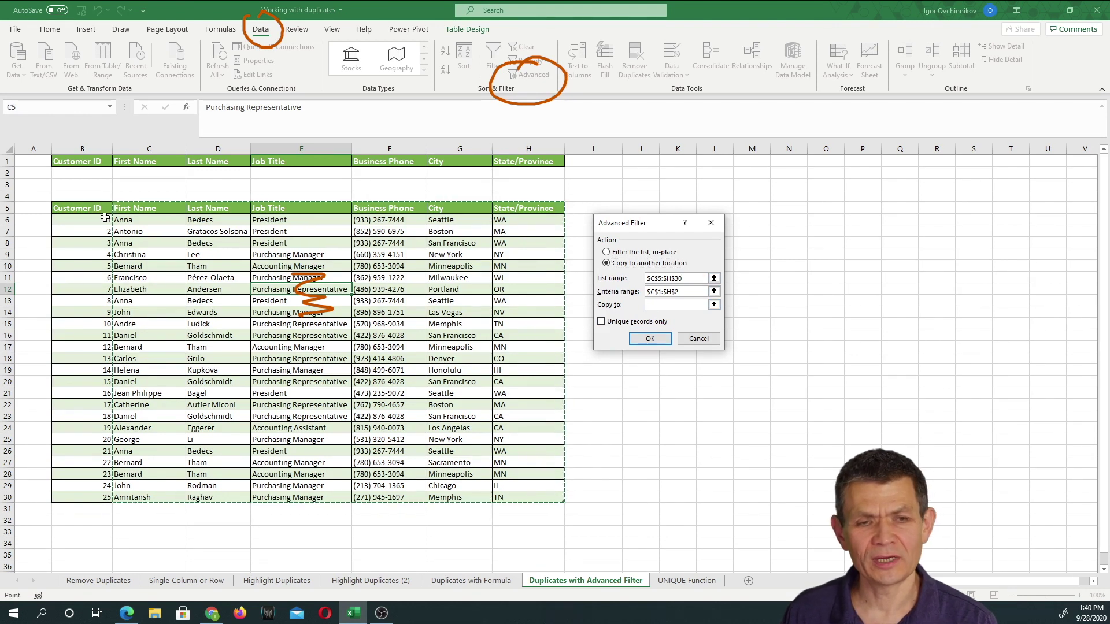
key("BackSpace")
key("BackSpace")
key("BackSpace")
key("BackSpace")
key("BackSpace")
key("BackSpace")
key("BackSpace")
key("BackSpace")
left_click_drag(148, 209, 506, 398)
left_click_drag(514, 468, 517, 494)
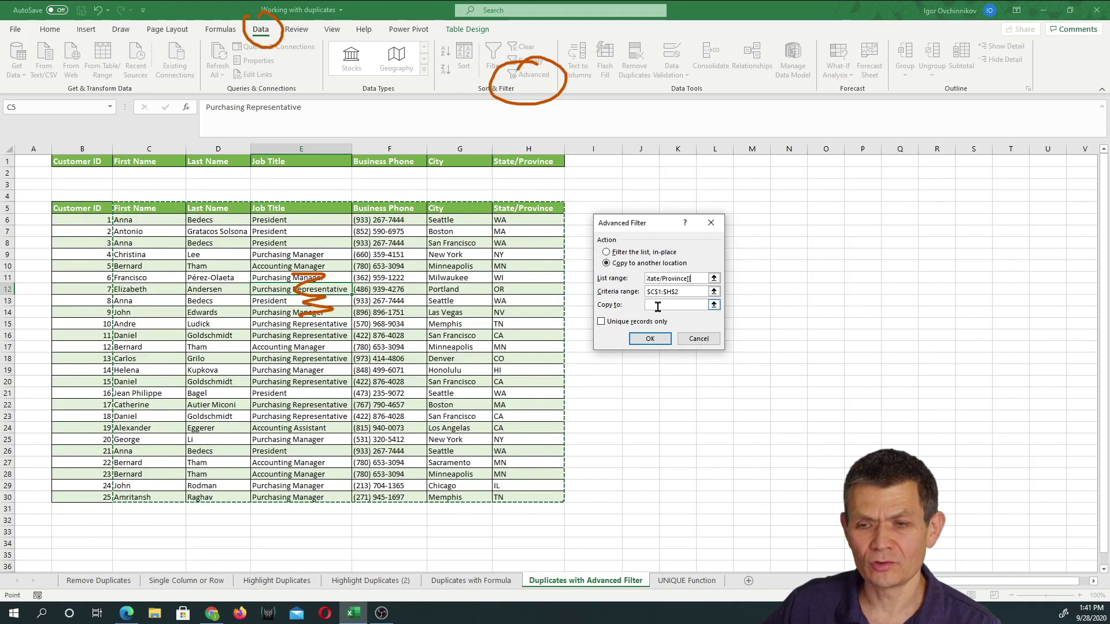
Set the criteria range to B1:H2 and the copy destination to cell J5
left_click(615, 289)
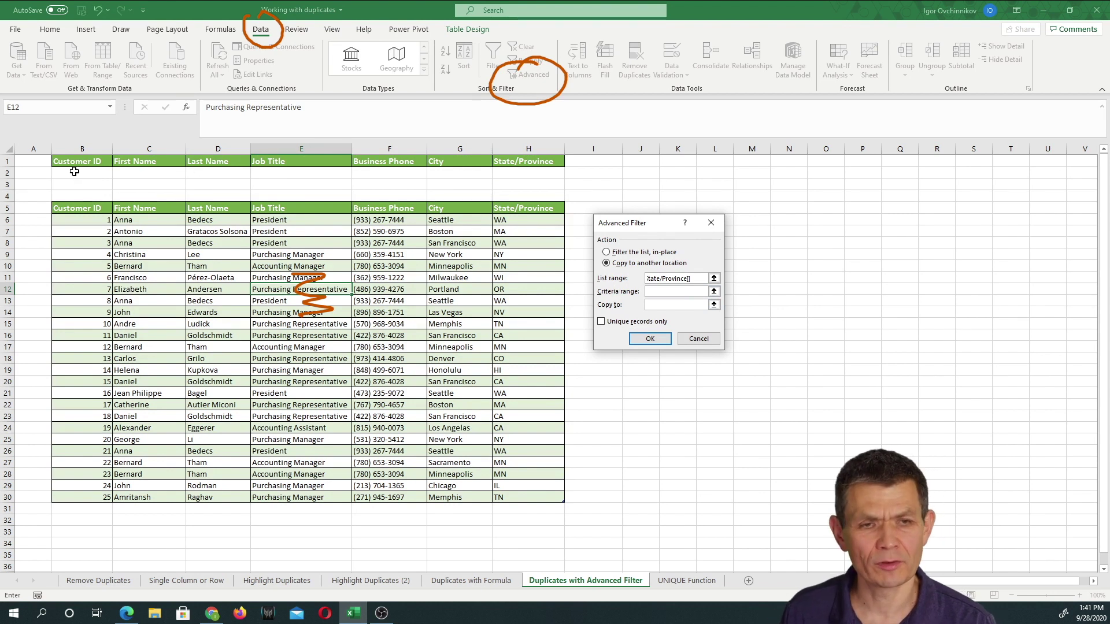
left_click_drag(73, 167, 520, 176)
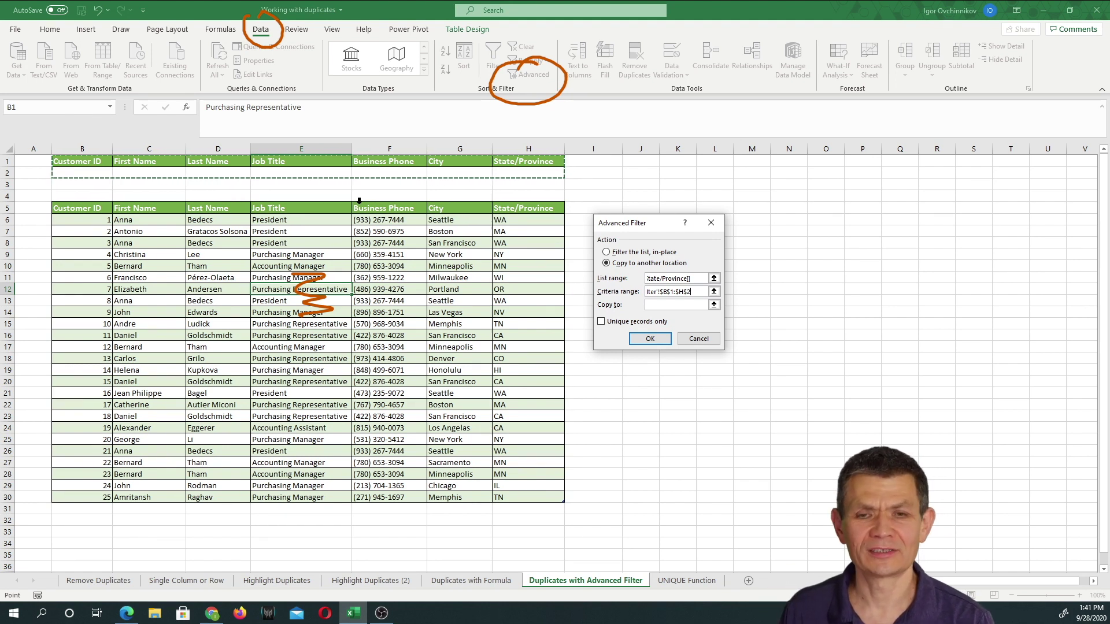
left_click(661, 308)
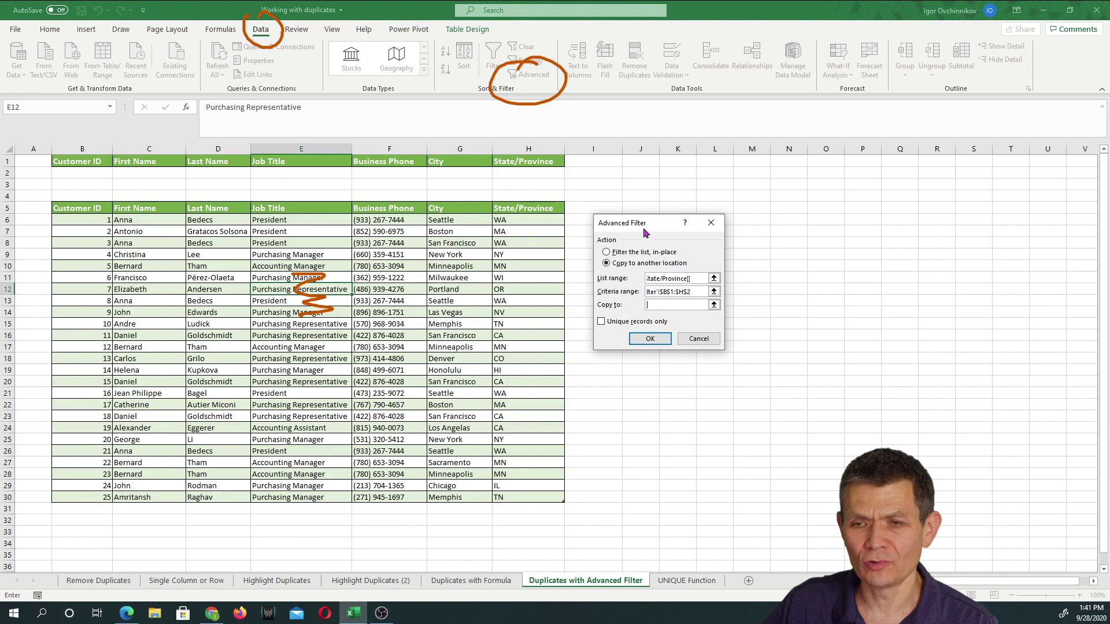
left_click_drag(644, 230, 644, 266)
left_click(634, 209)
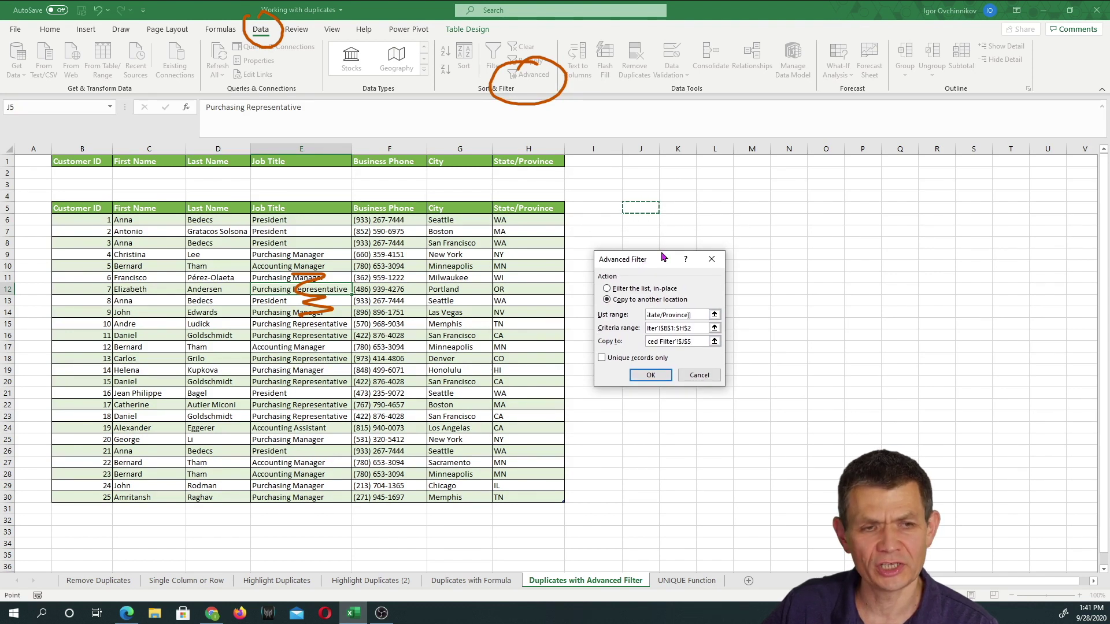
Run the filter for unique records only and widen column O to fit the State/Province header
left_click(602, 359)
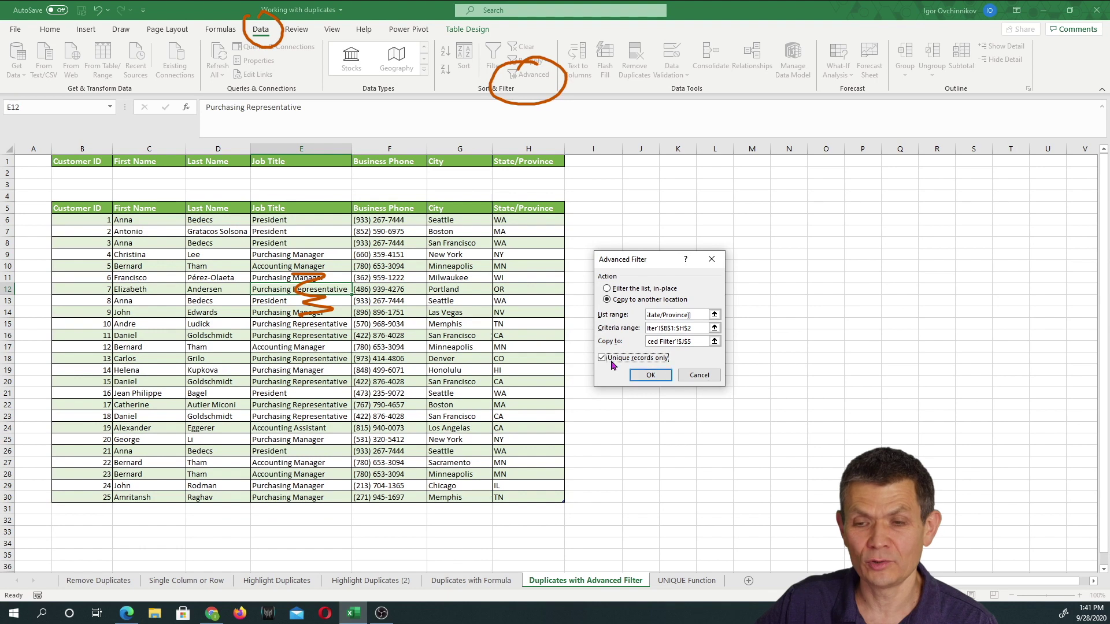
left_click(646, 376)
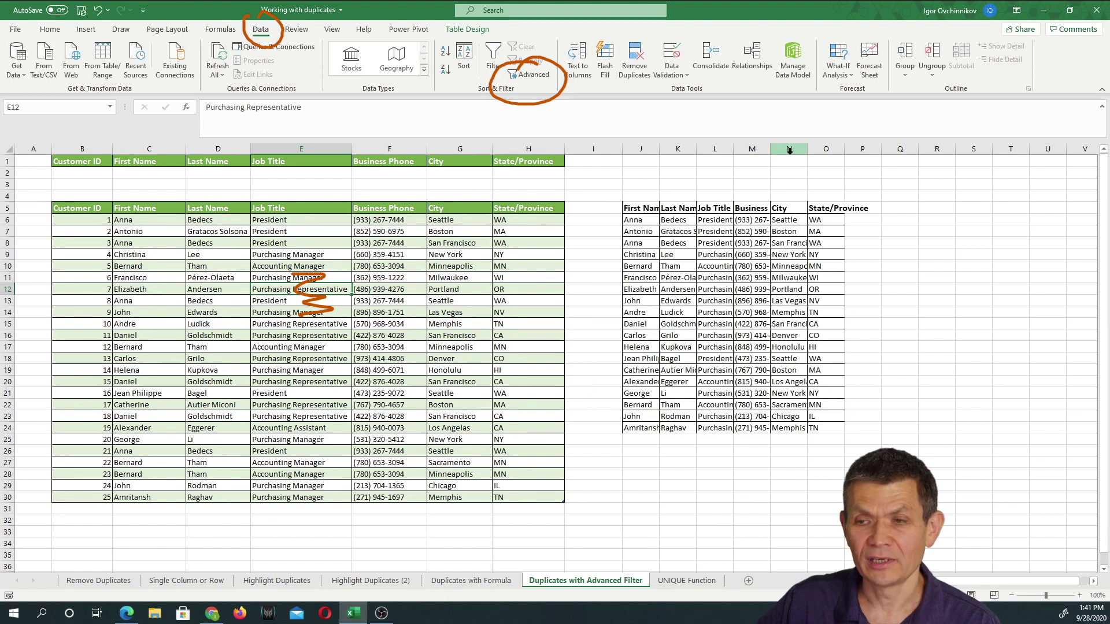
left_click_drag(842, 149, 880, 148)
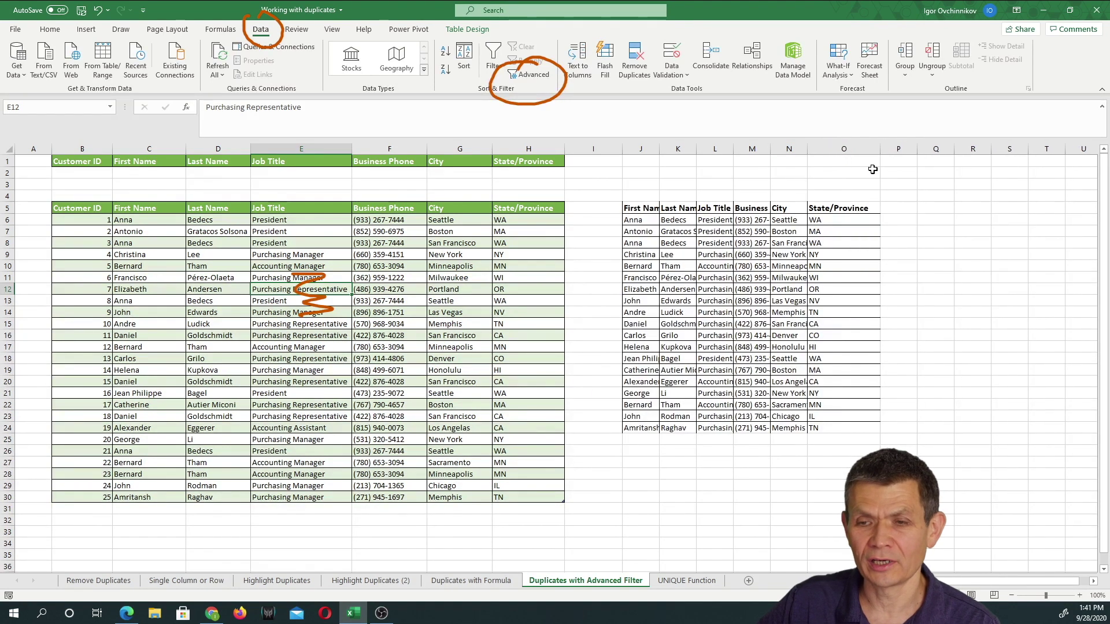
left_click(431, 334)
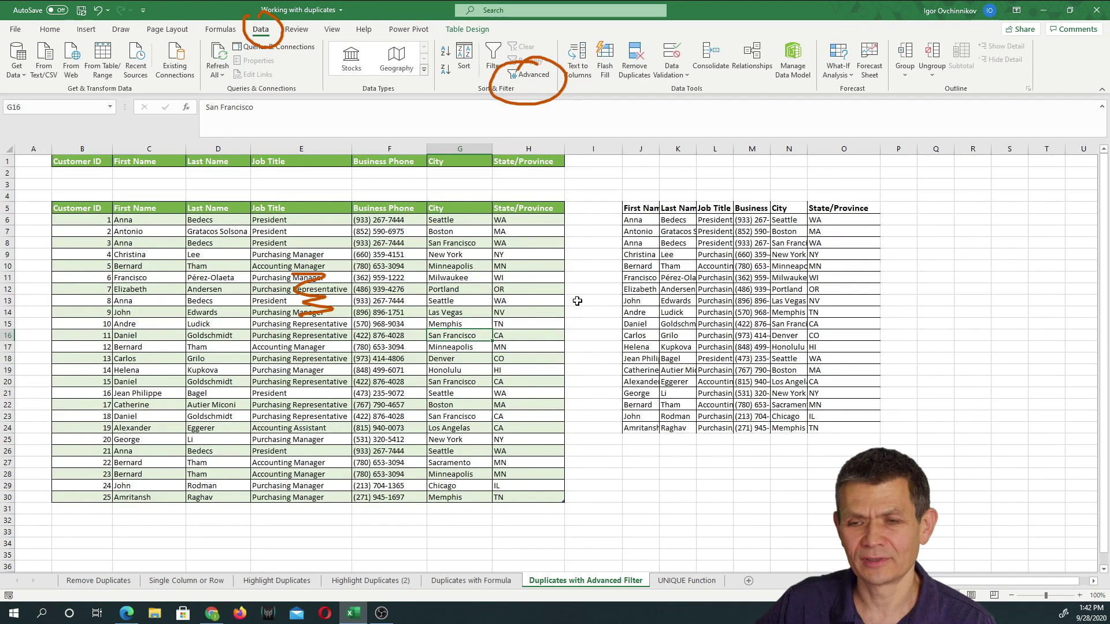
left_click_drag(208, 243, 408, 422)
left_click(711, 255)
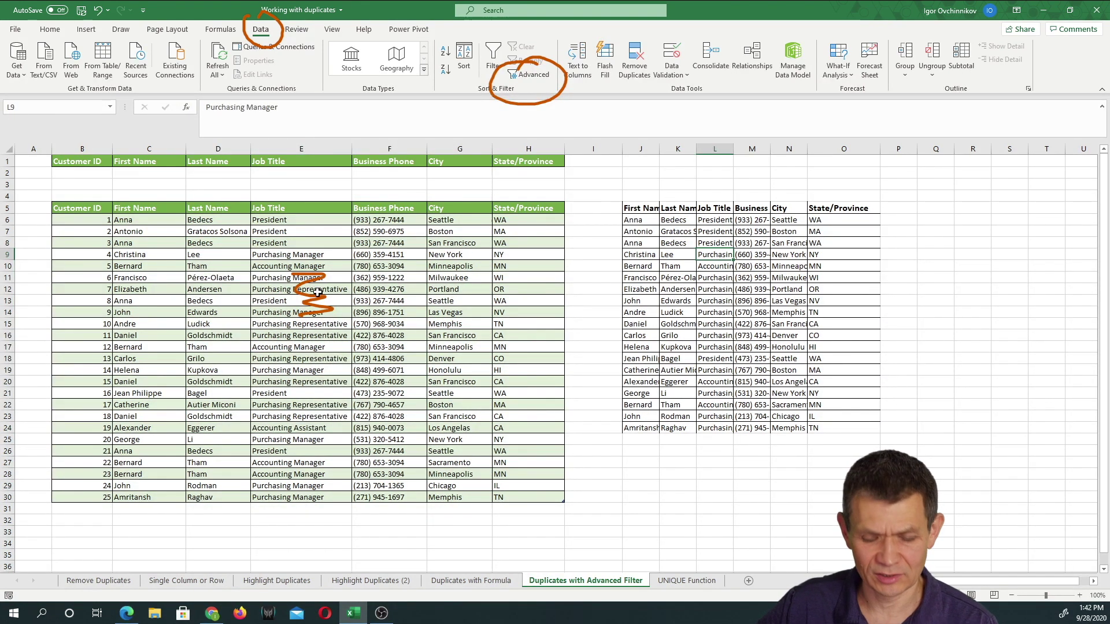
key("Escape")
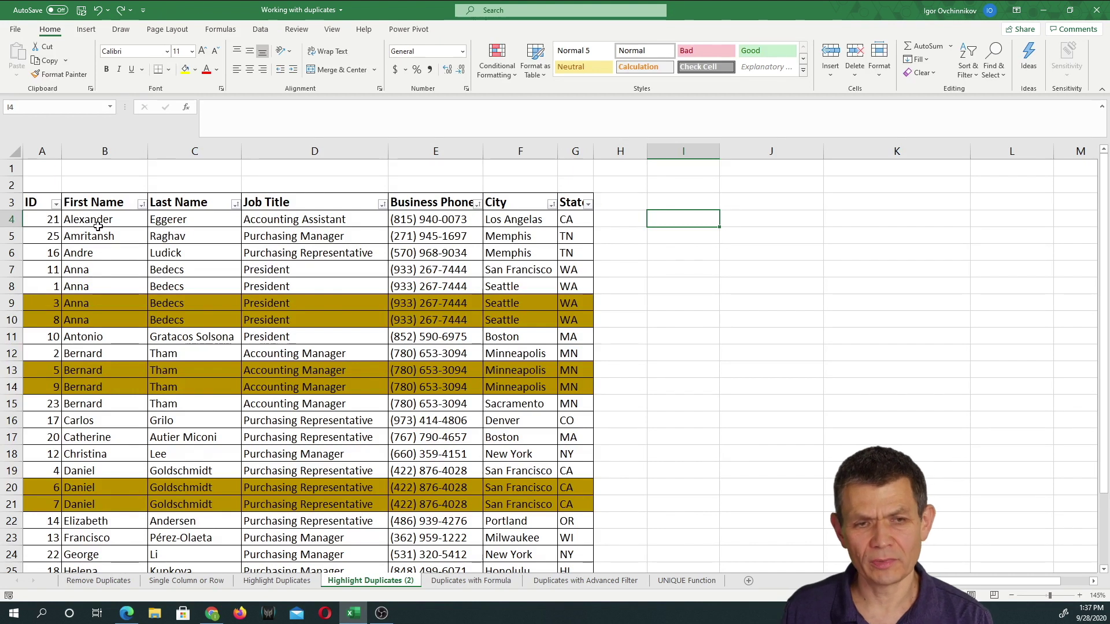
Enter =UNIQUE(B3:G28) in cell I3 to extract the unique records, headers included, leaving out the ID column
left_click_drag(95, 221, 531, 243)
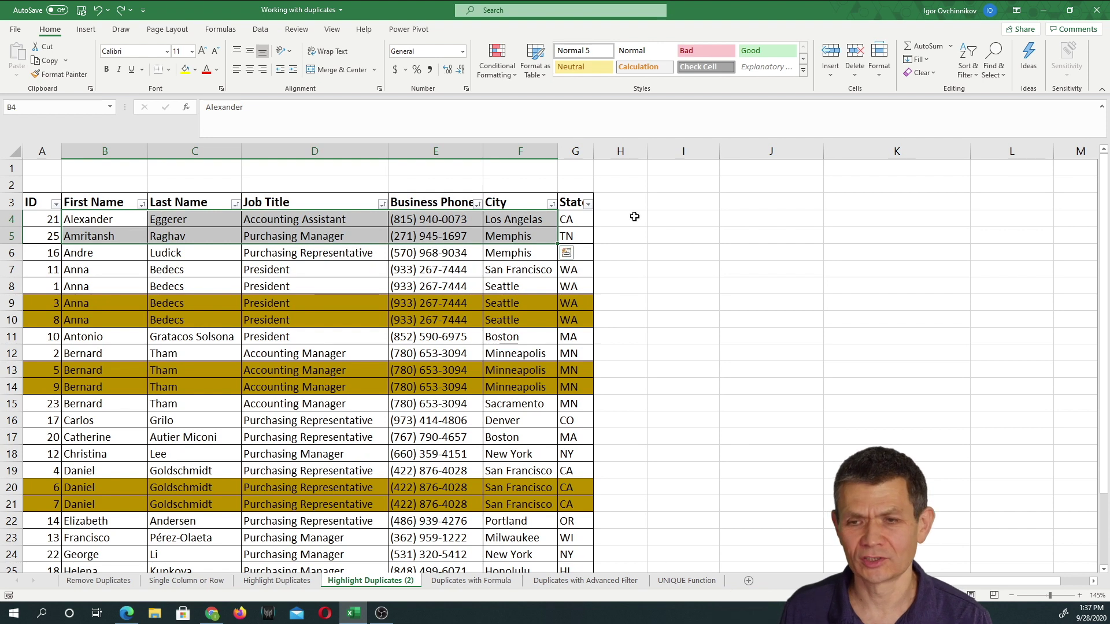
left_click(674, 215)
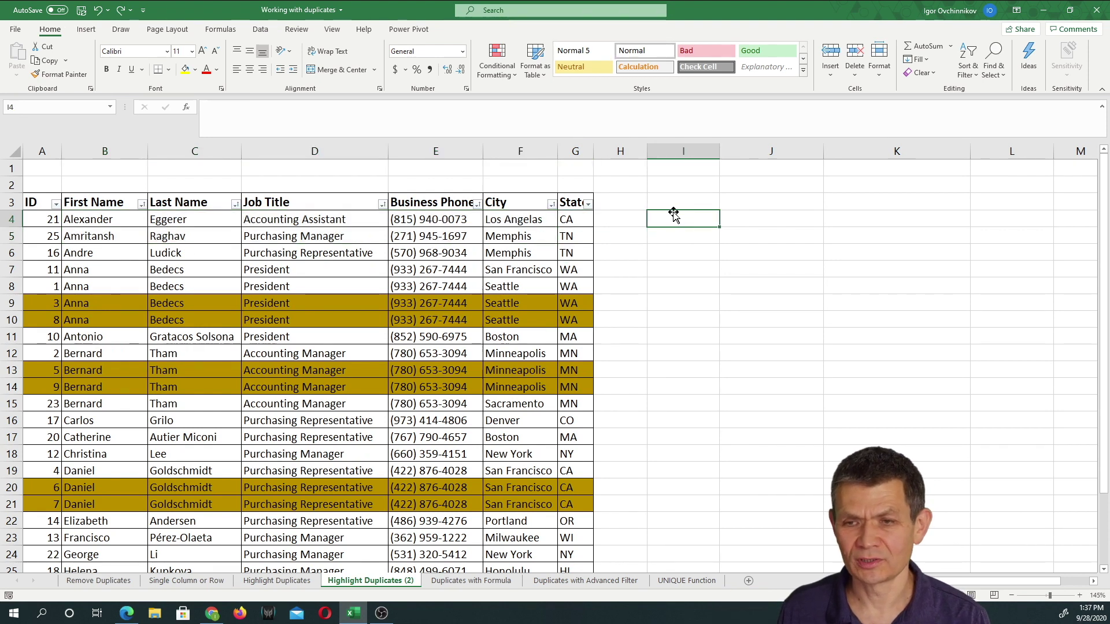
left_click(674, 200)
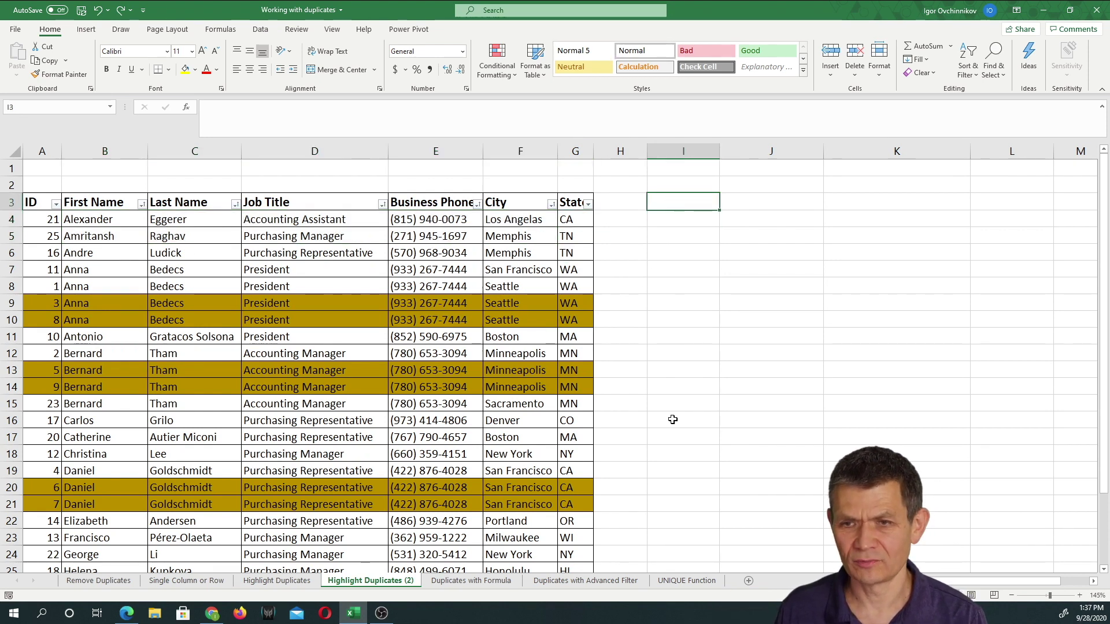
type("=")
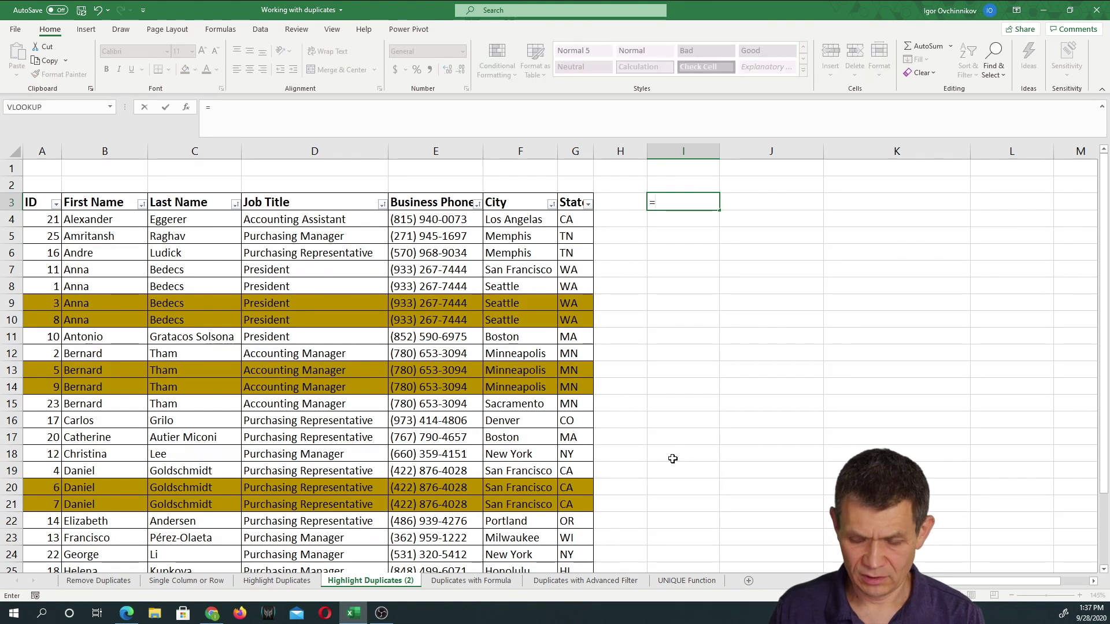
type("iu")
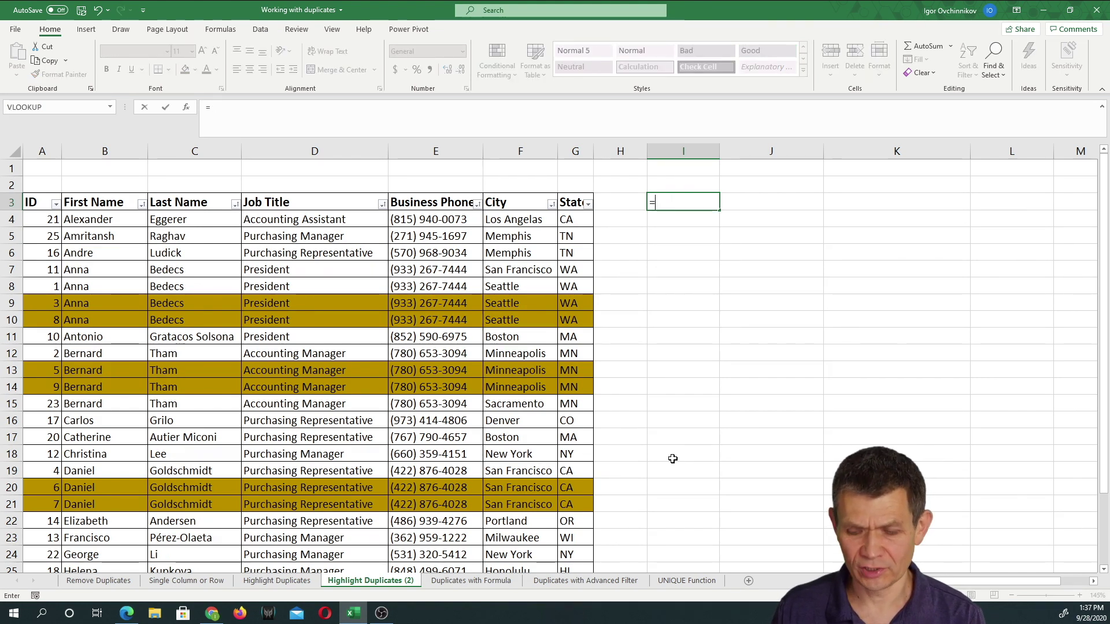
type("uniq")
key("Tab")
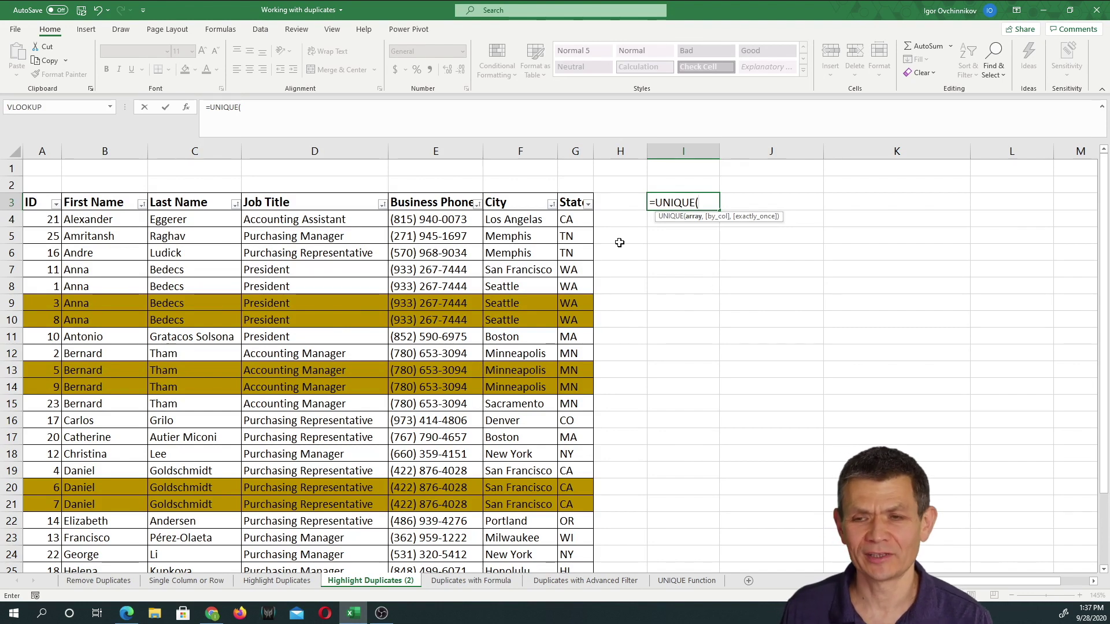
left_click_drag(72, 204, 569, 521)
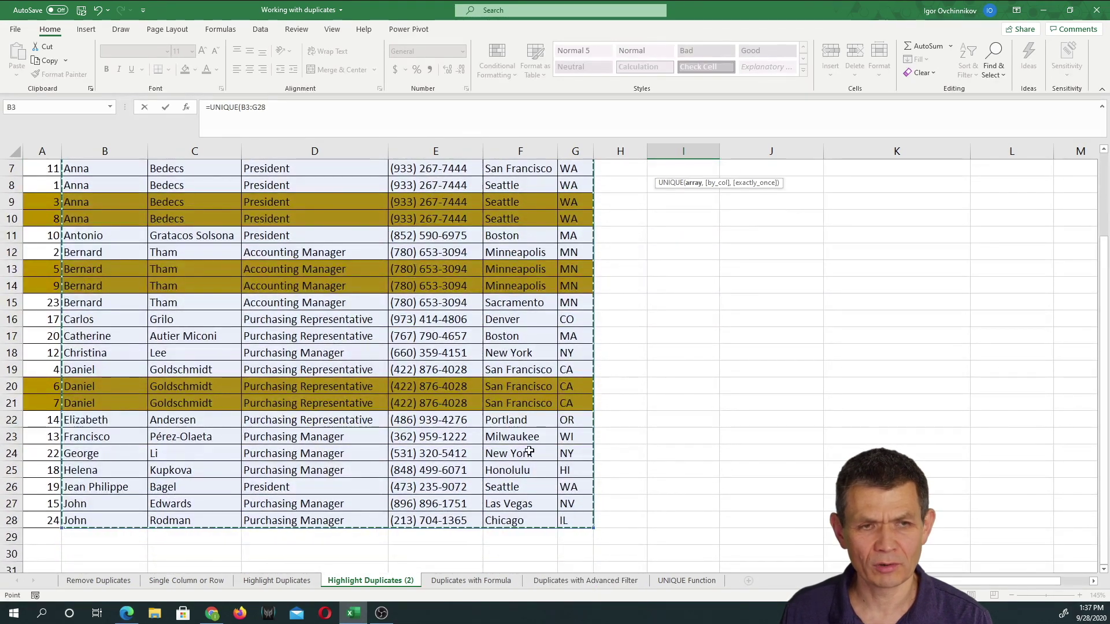
scroll(504, 406, "up", 2)
type(")")
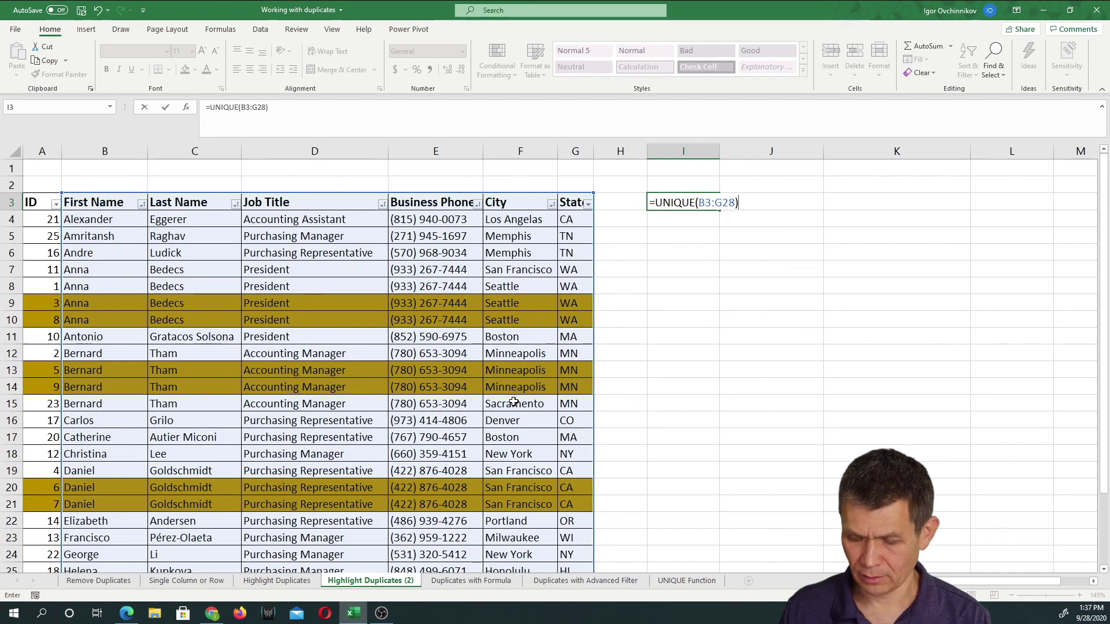
key("Return")
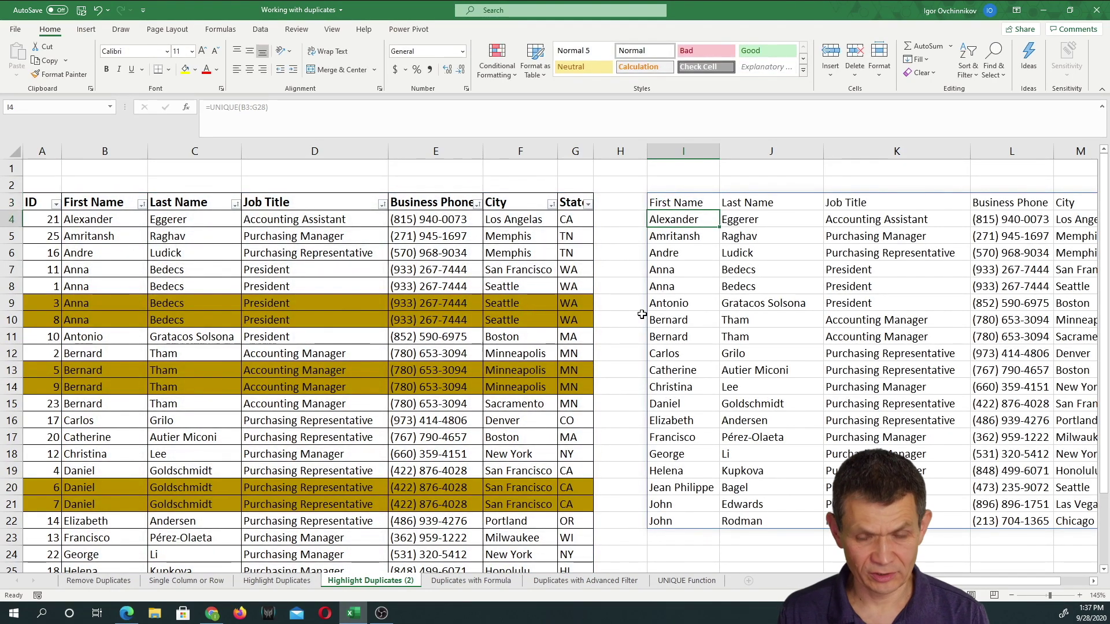
Review the extracted records beside the source table and replace the first name in source cell B7 with a different one
scroll(642, 314, "down", 1)
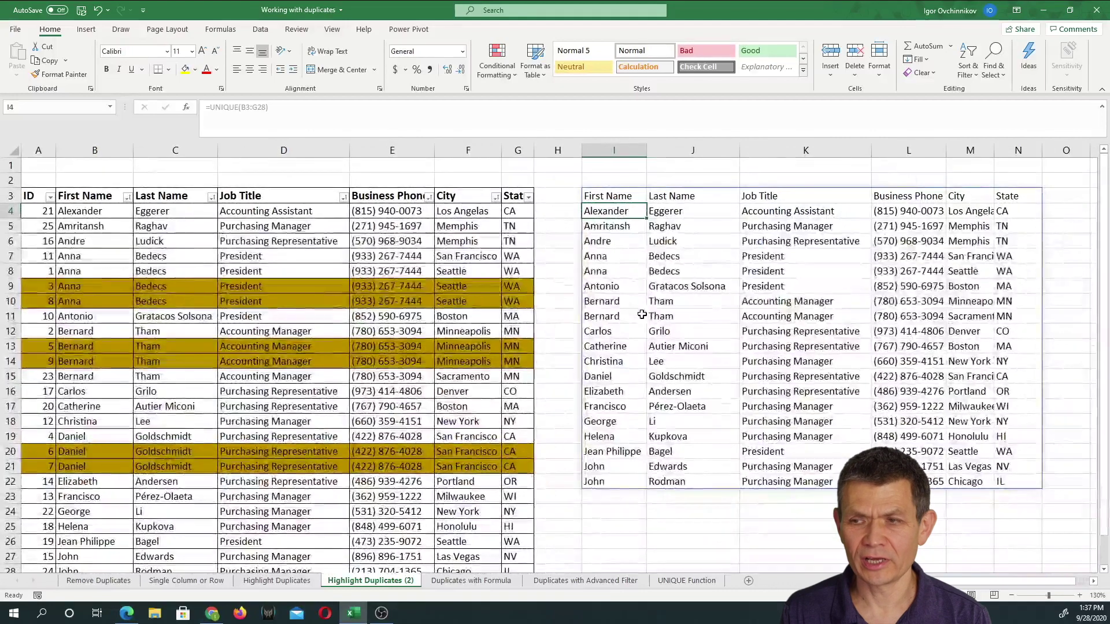
left_click(614, 197)
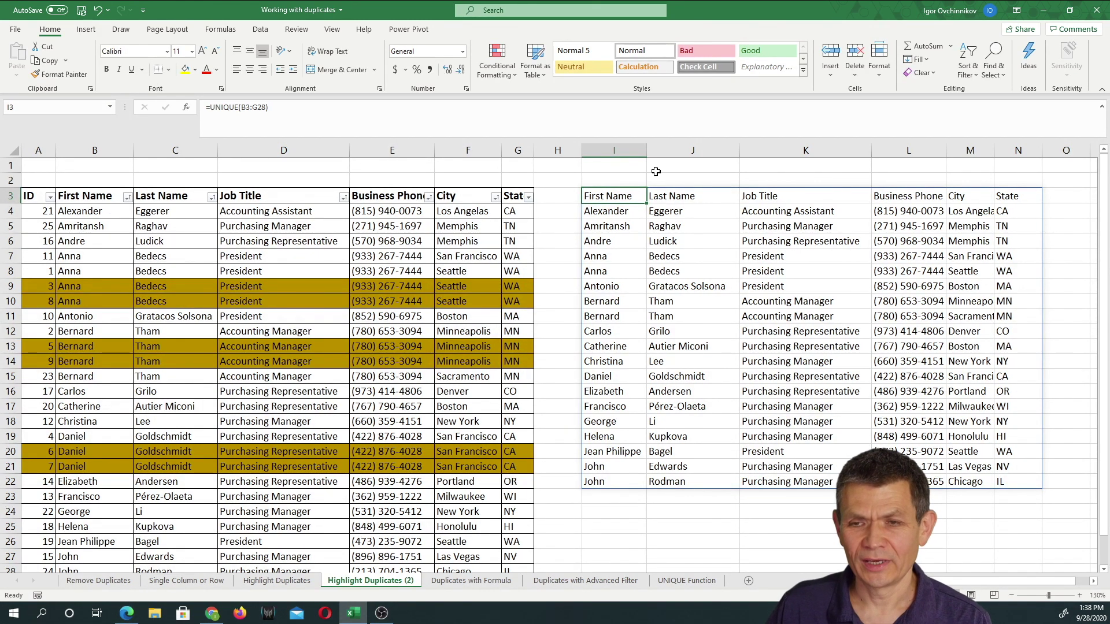
left_click_drag(612, 212, 813, 462)
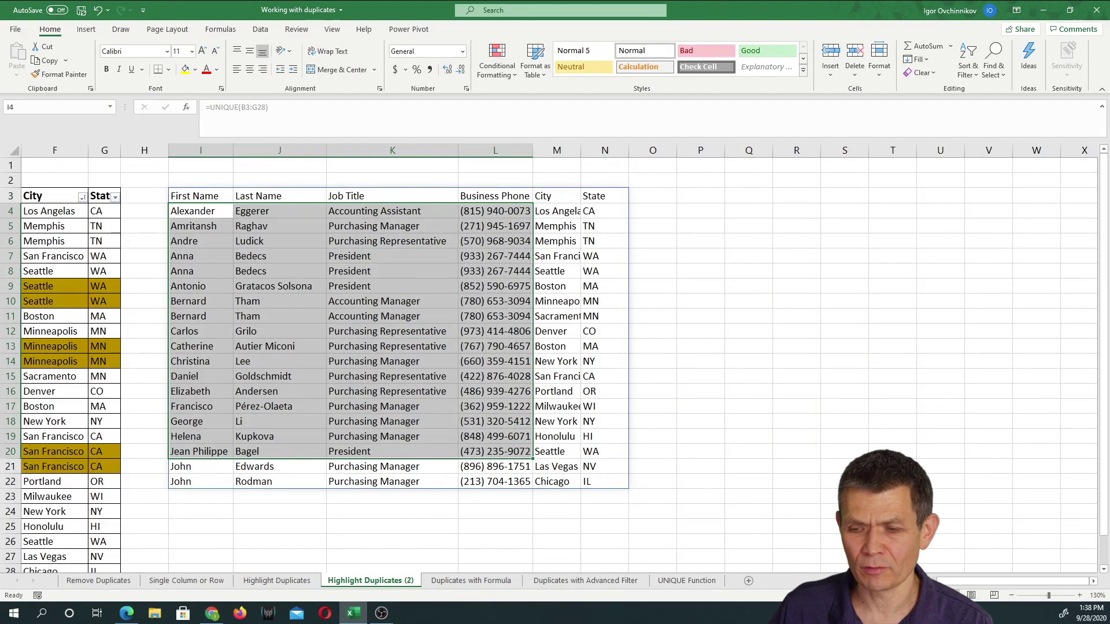
scroll(402, 272, "left", 5)
left_click(402, 272)
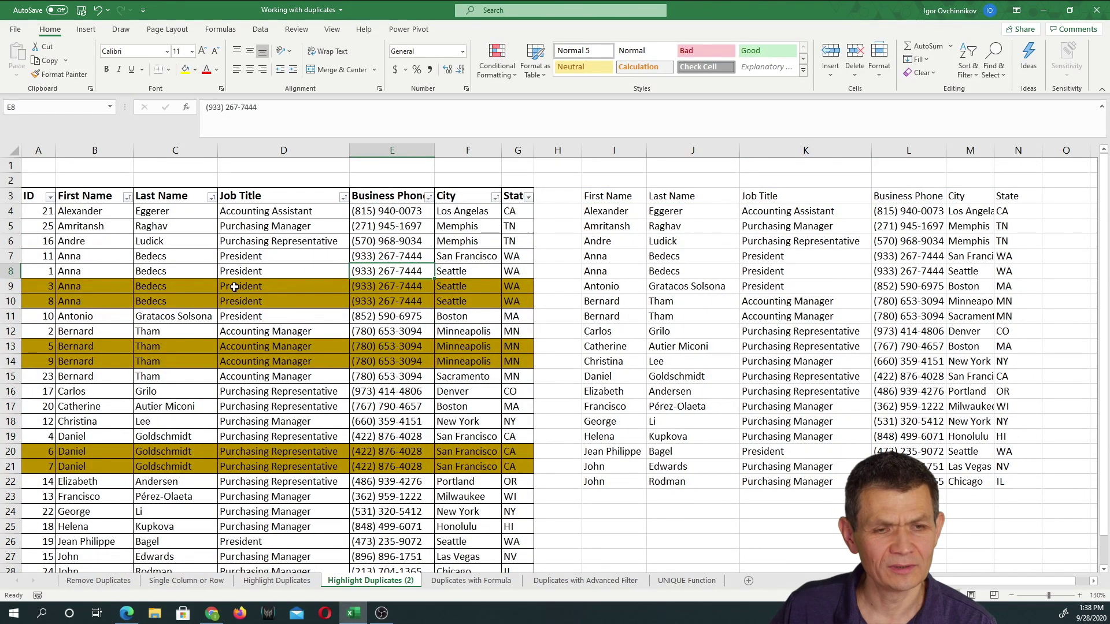
left_click(116, 259)
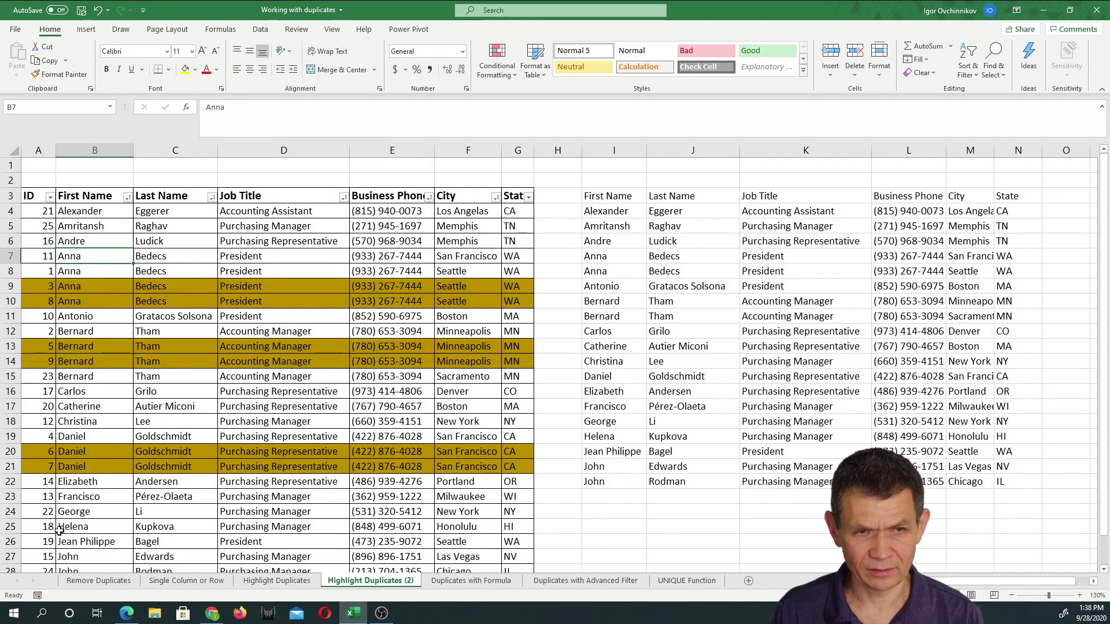
type("Sam")
key("Return")
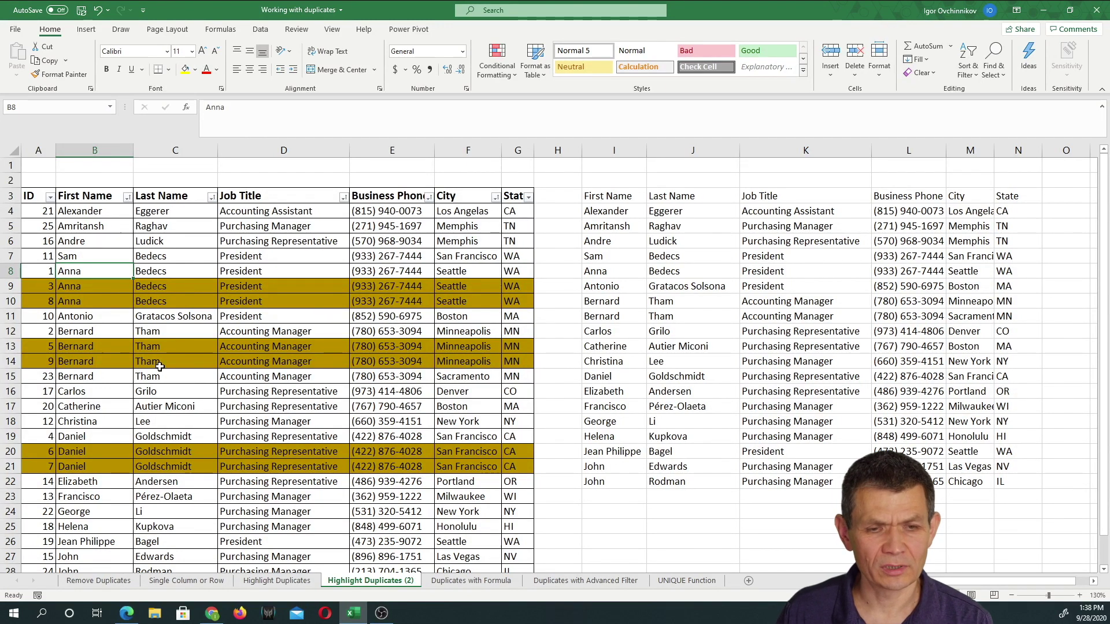
Replace the first name in source cell B14 with a different one and select the entire UNIQUE output range, I3:N23
left_click(94, 365)
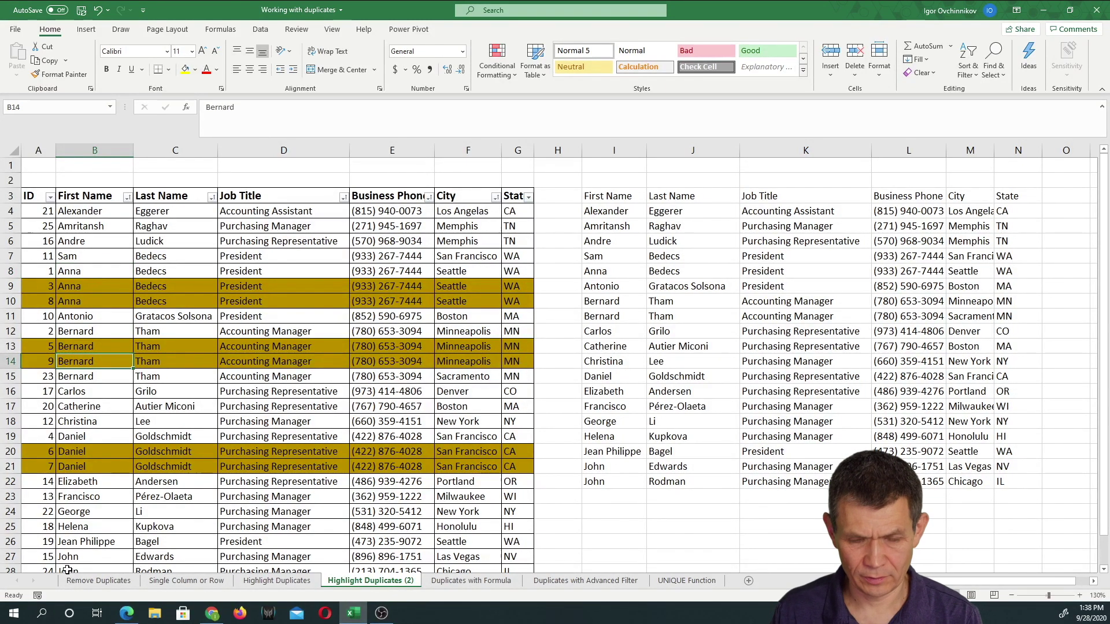
type("Joyh")
type("hn")
key("Return")
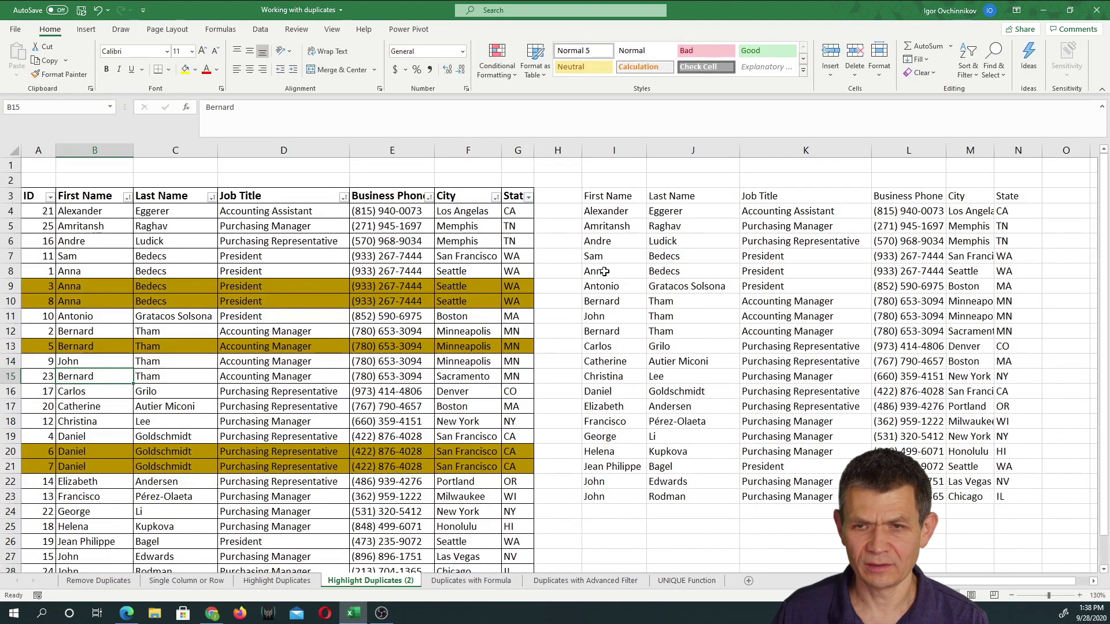
left_click_drag(584, 201, 971, 482)
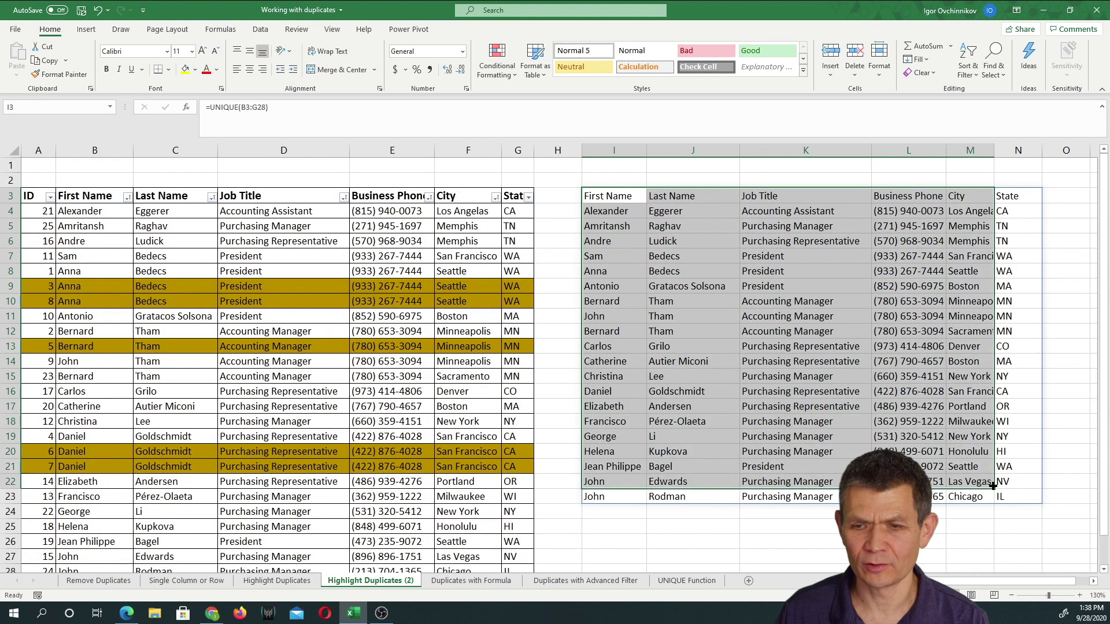
left_click(128, 345)
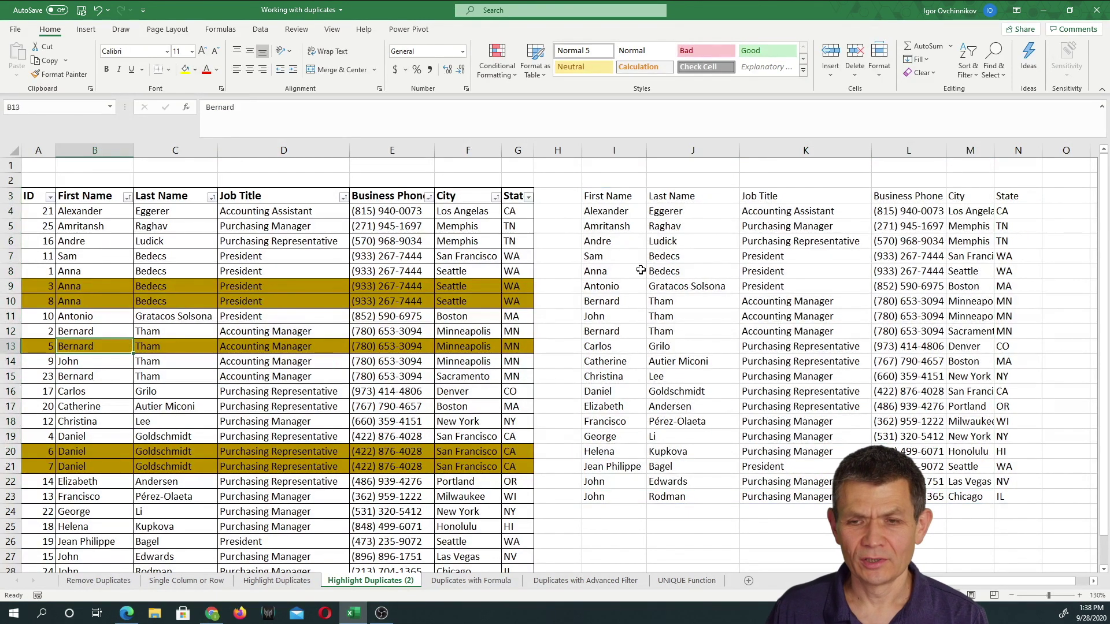
left_click_drag(613, 197, 1035, 498)
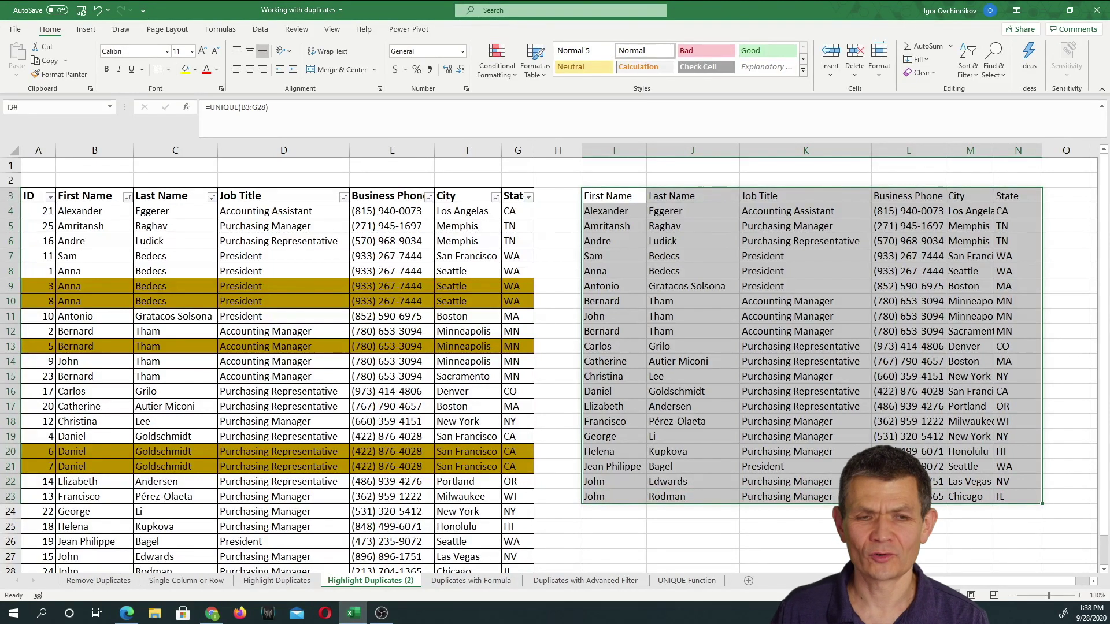